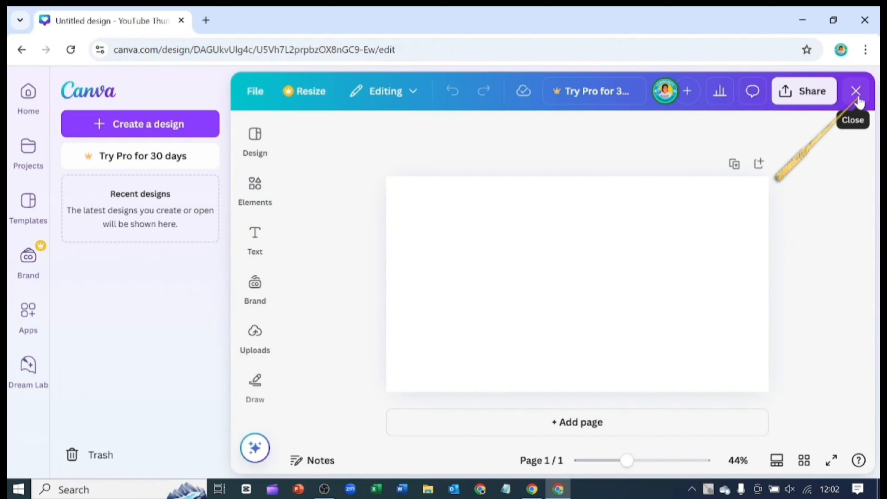
- Close the untitled design and find it among the recent designs on the home page
click(858, 103)
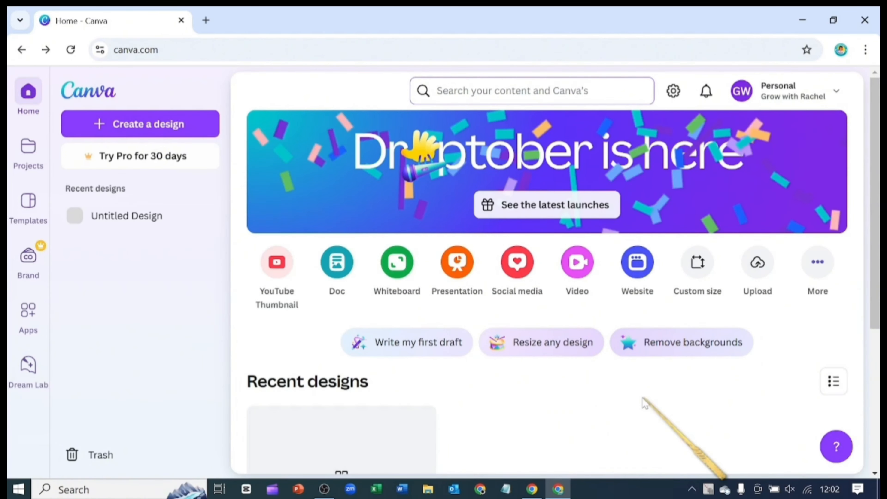
scroll(627, 407, down, 5)
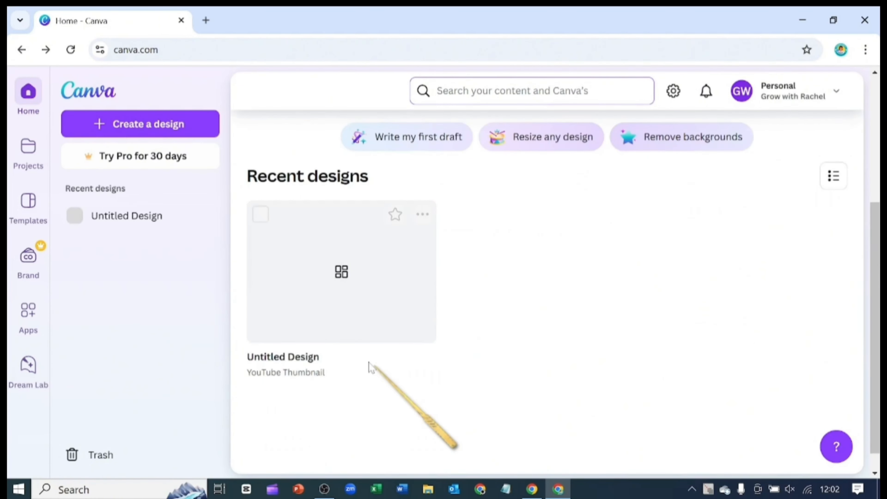
scroll(390, 292, up, 2)
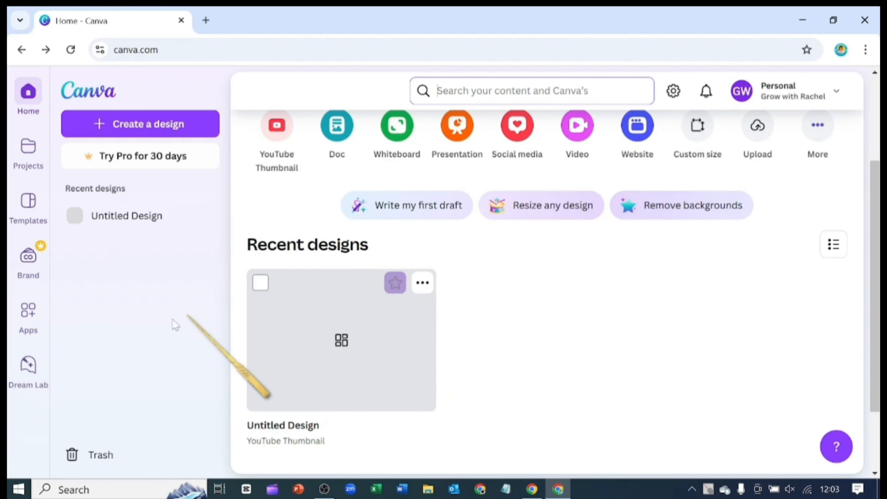
click(421, 284)
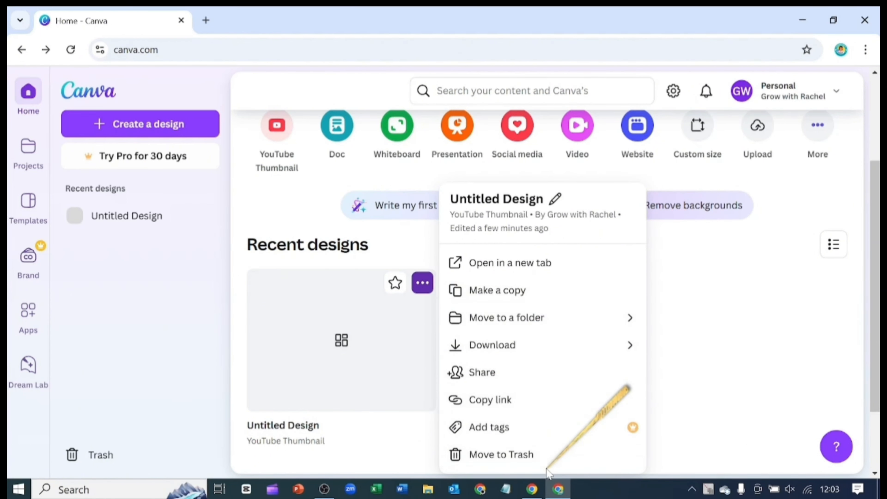
click(555, 198)
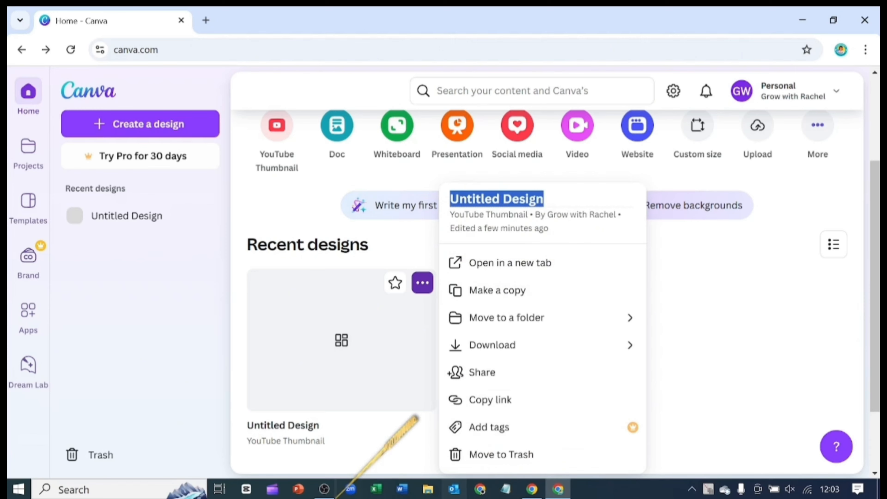
click(358, 362)
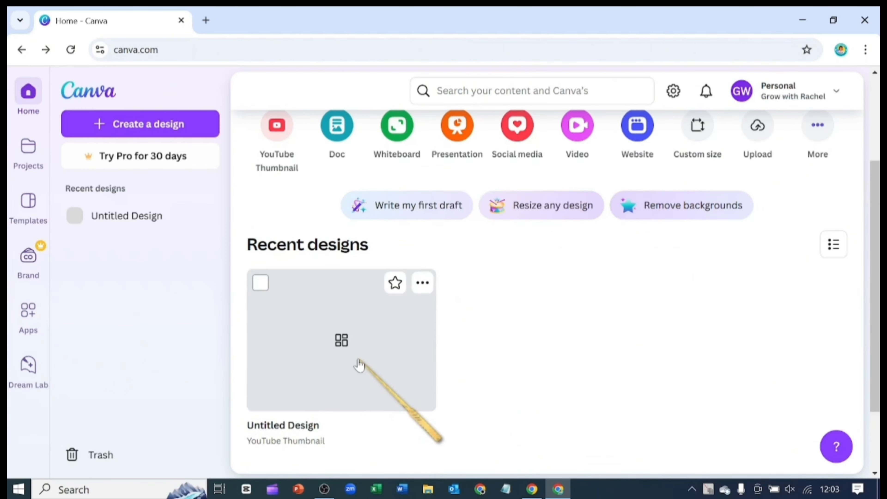
- Reopen the untitled YouTube Thumbnail design from the recent designs and load its editor in a separate browser tab
click(358, 364)
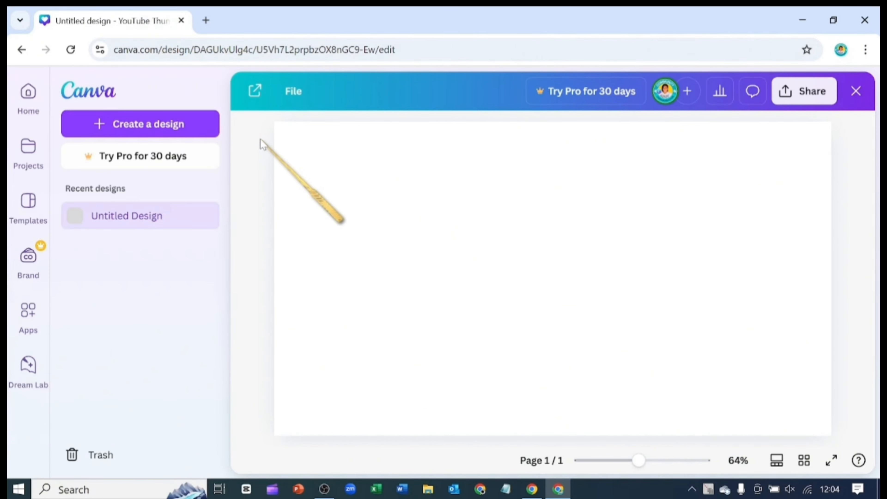
click(255, 92)
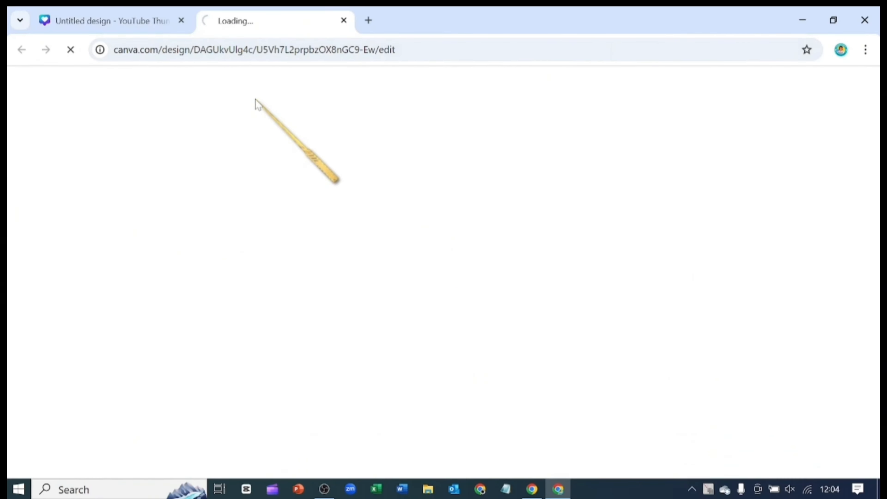
- Rename the design as "Bt"
click(75, 90)
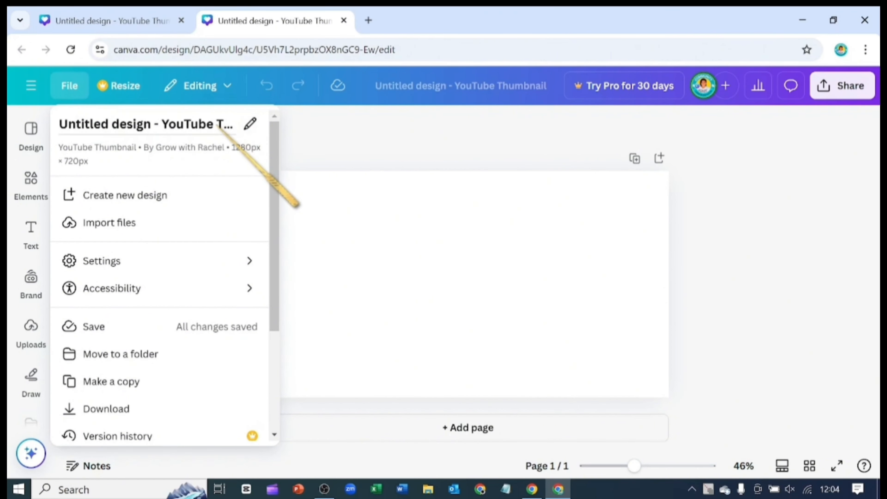
click(250, 124)
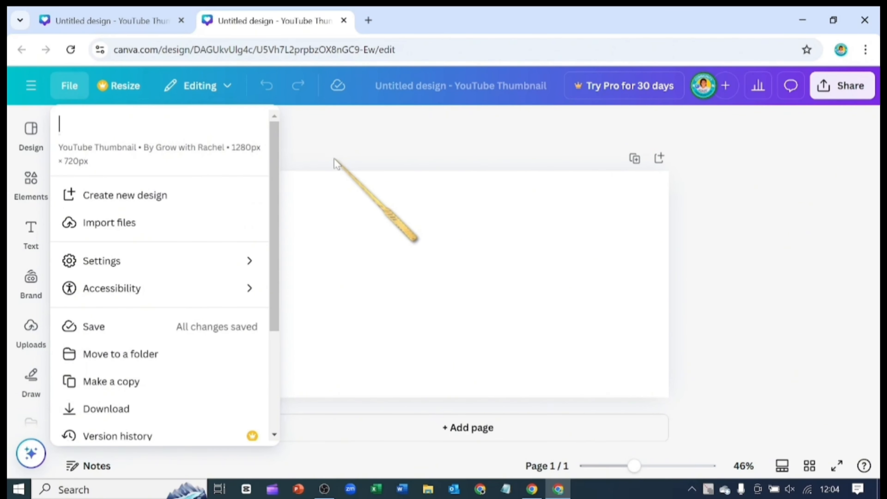
click(476, 195)
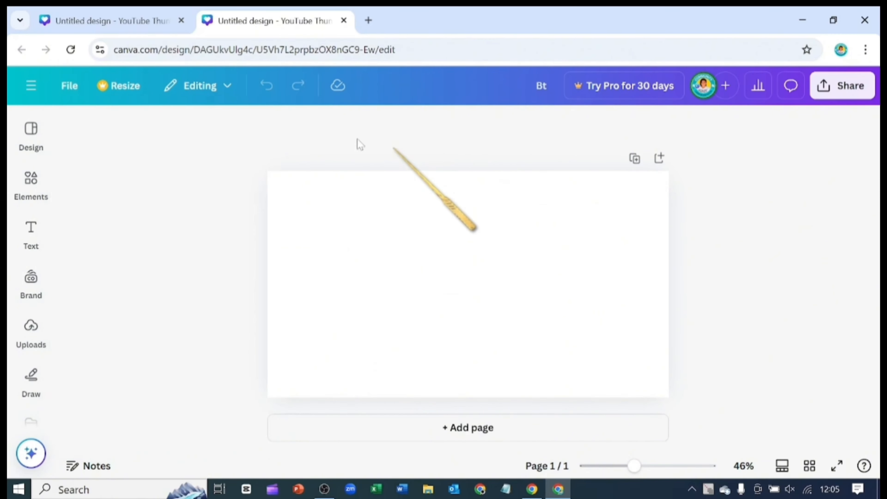
- Show the rulers and guides around the blank thumbnail page
click(59, 85)
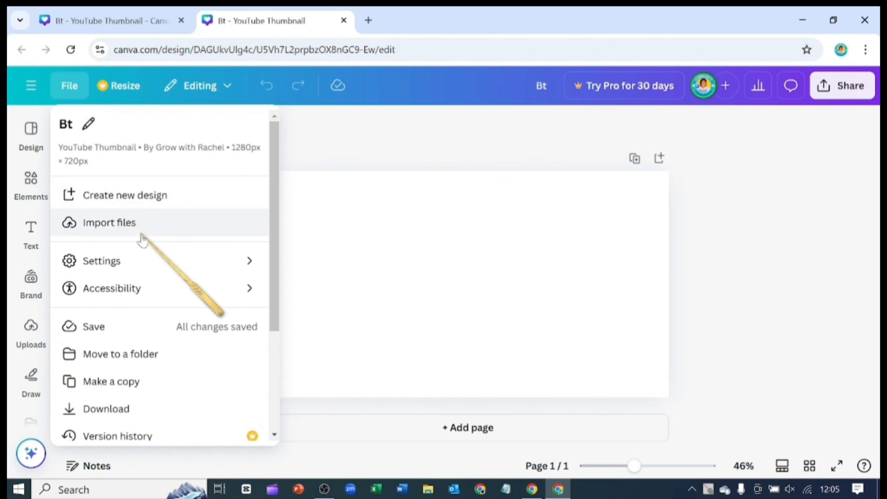
mouse_move(250, 270)
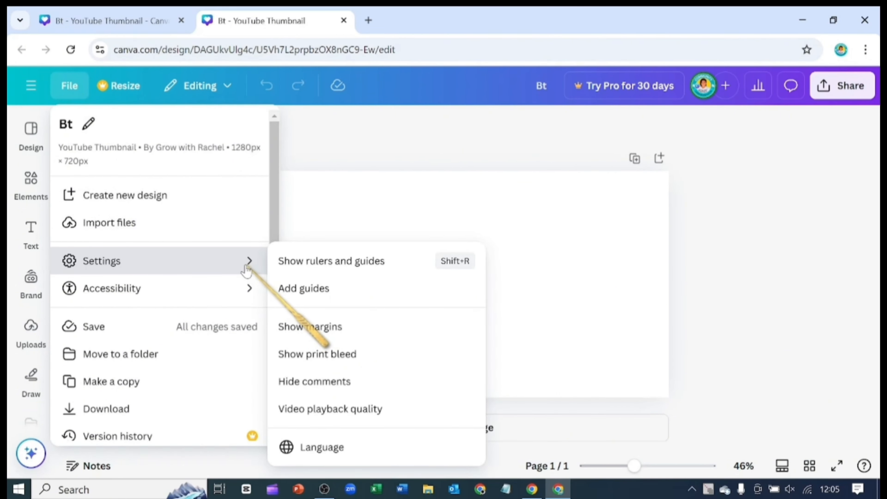
click(311, 273)
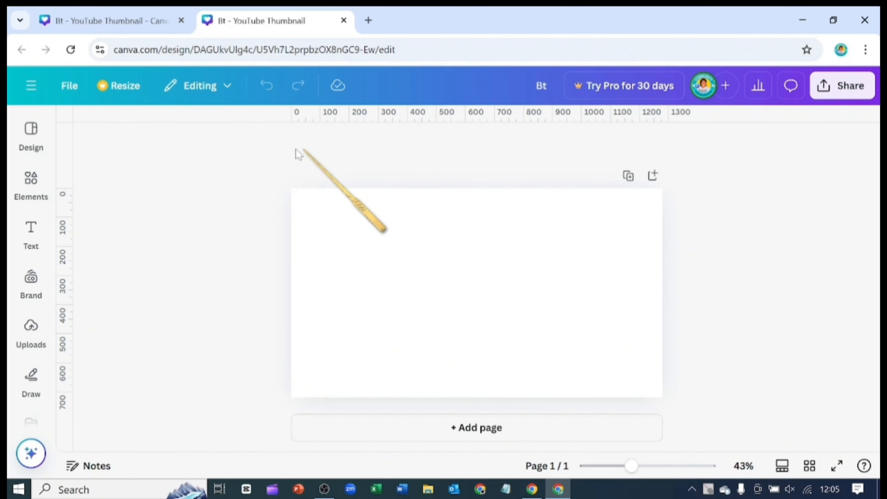
- Add custom guides to the page with 6 columns, a 21.3 px gap, 0 px margins and 0 rows
click(69, 87)
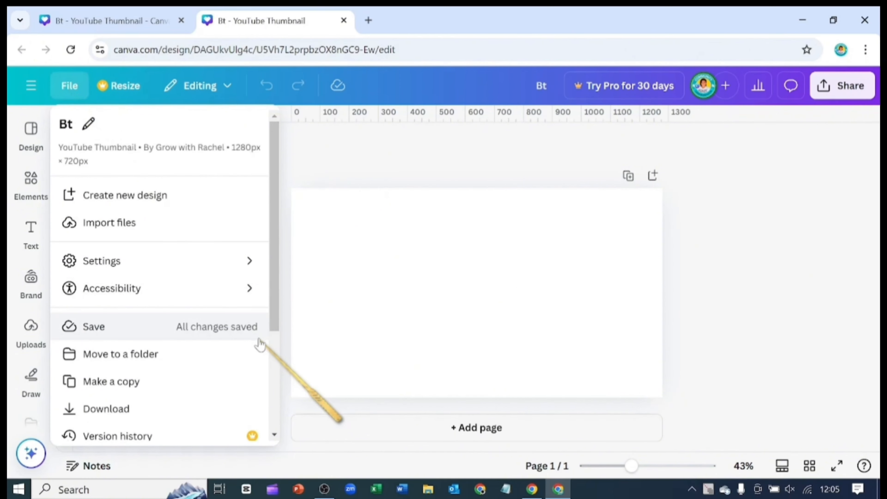
click(251, 266)
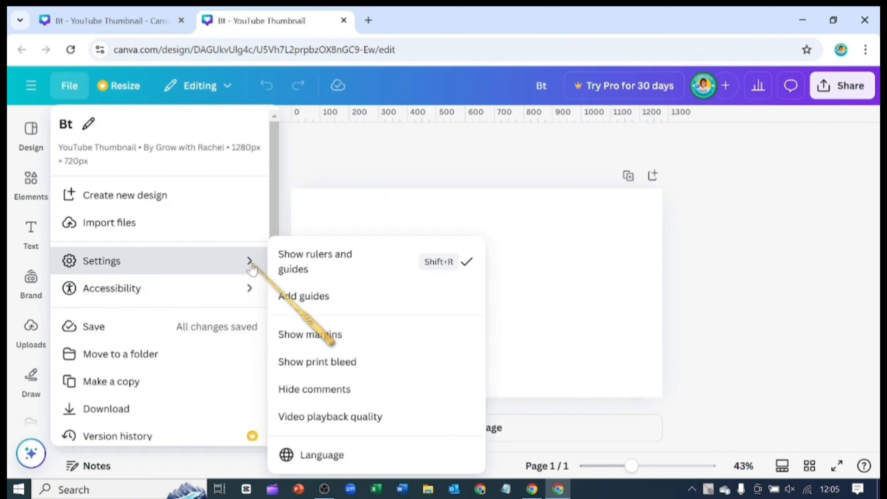
click(310, 300)
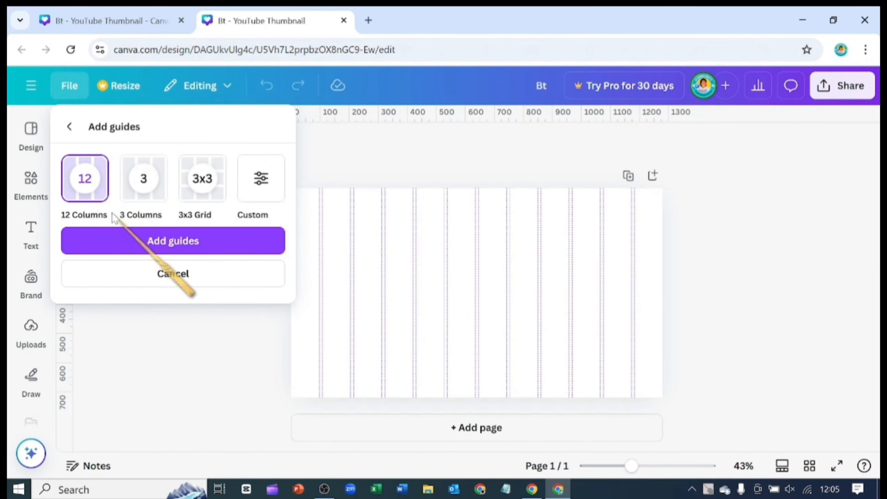
click(258, 182)
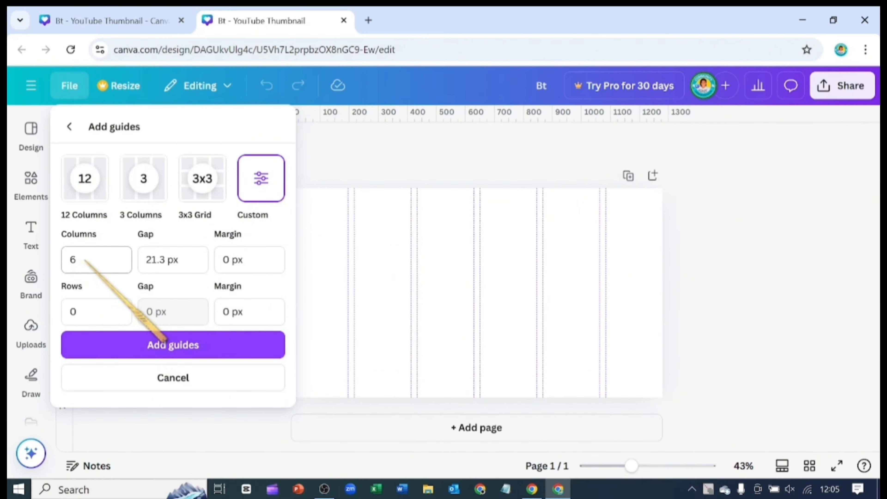
click(88, 311)
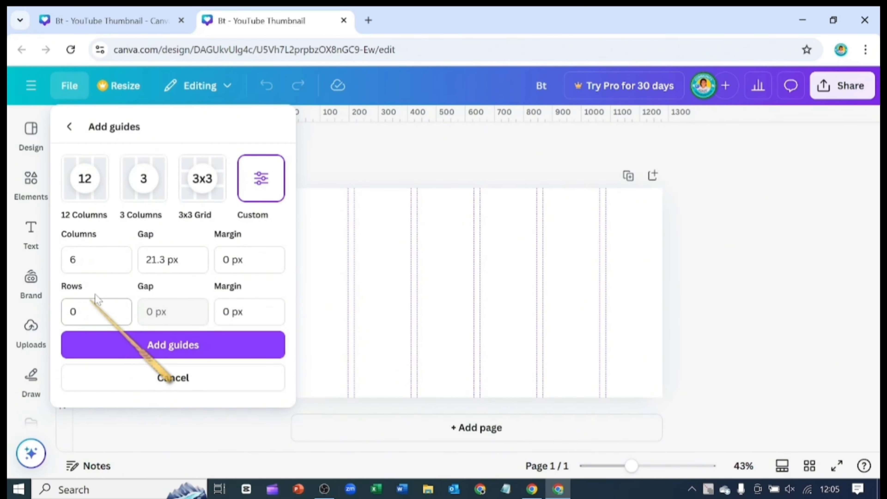
click(175, 266)
click(267, 271)
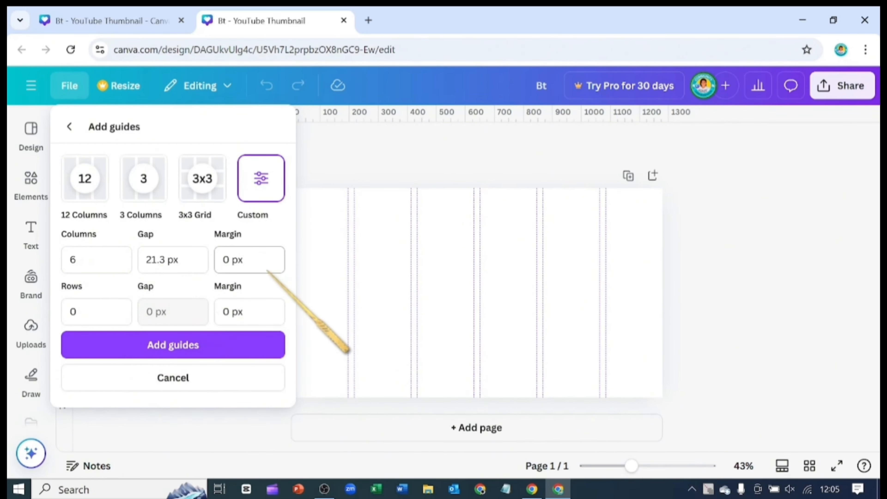
click(183, 345)
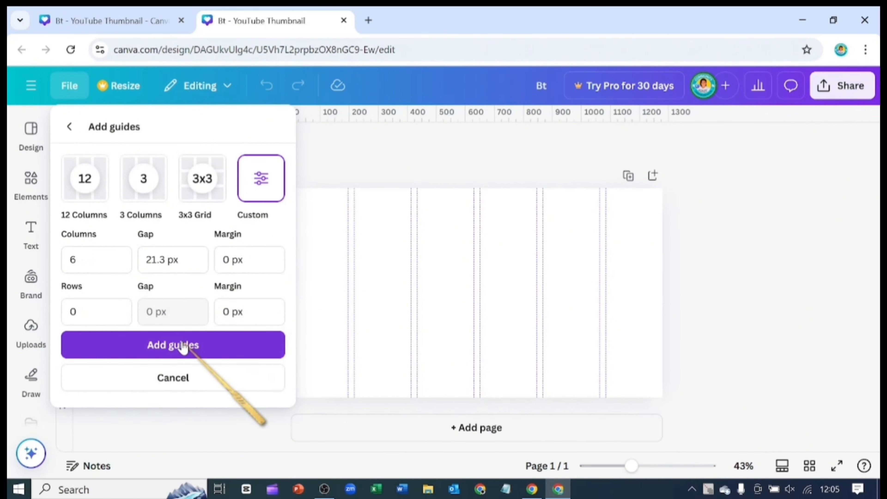
click(182, 343)
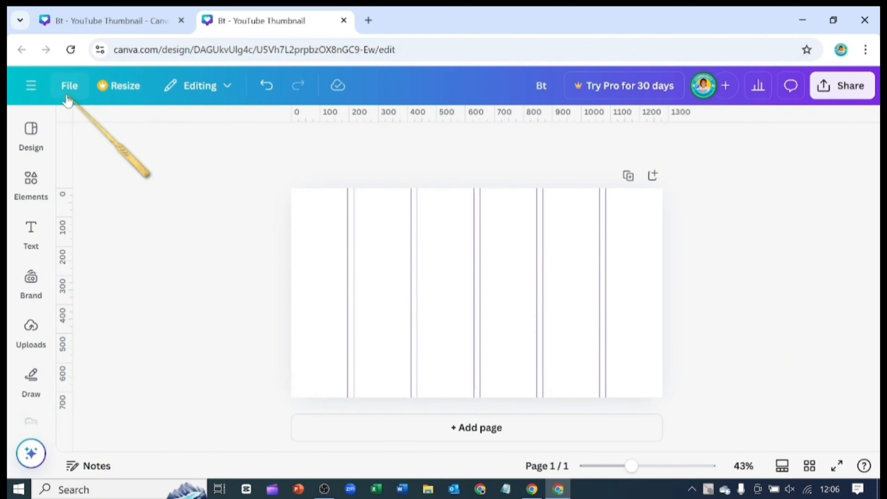
- Clear all column guides from the page
click(70, 87)
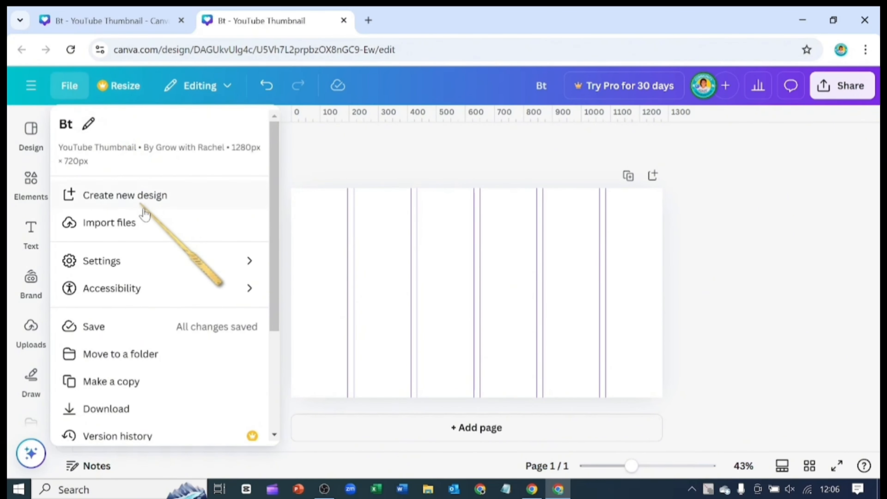
mouse_move(176, 258)
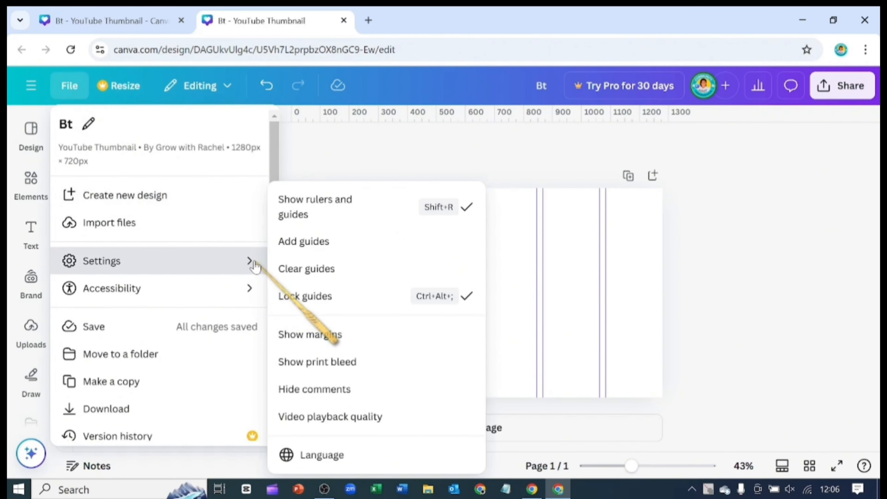
click(304, 270)
click(66, 88)
click(67, 88)
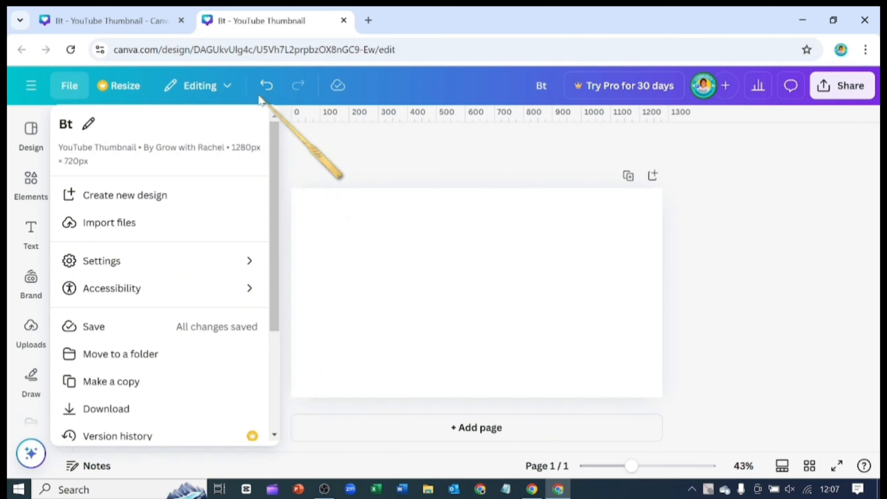
click(300, 182)
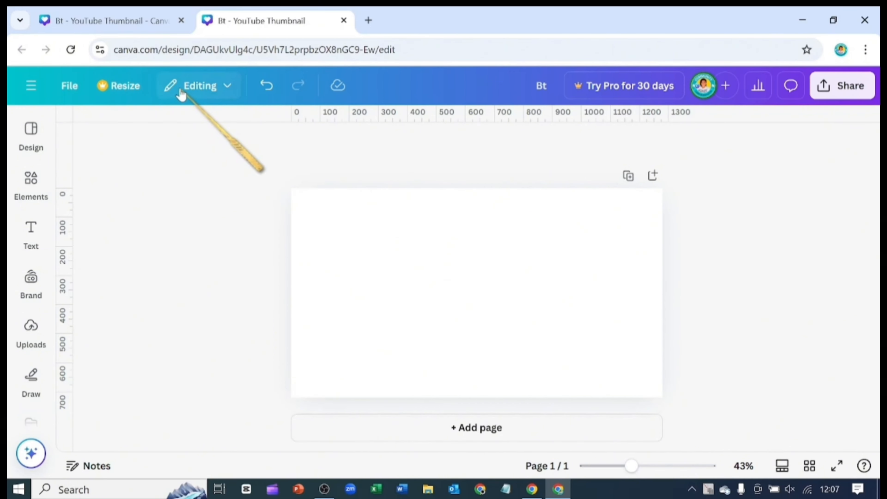
- Cycle the design's mode through Commenting and Viewing, and return it to Editing
click(228, 88)
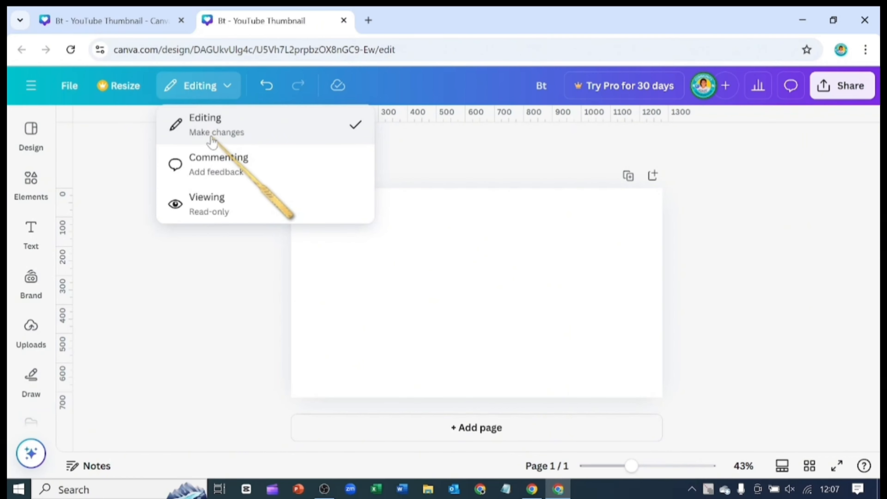
click(212, 163)
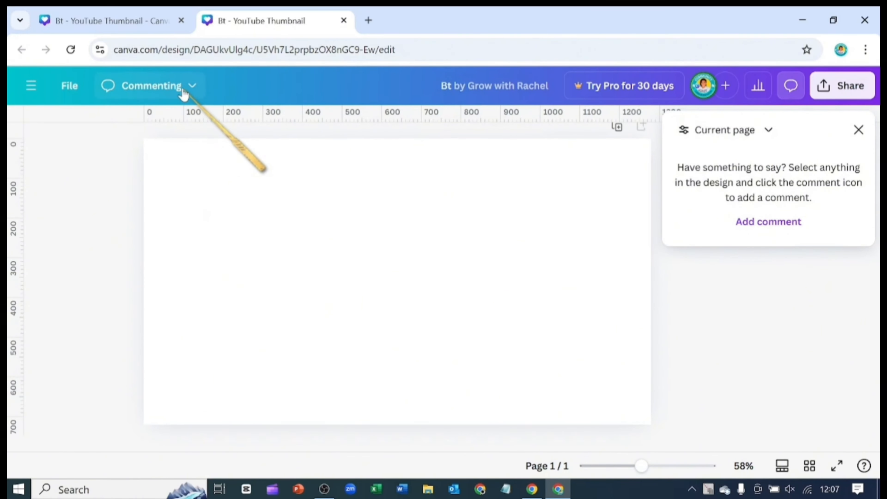
click(192, 87)
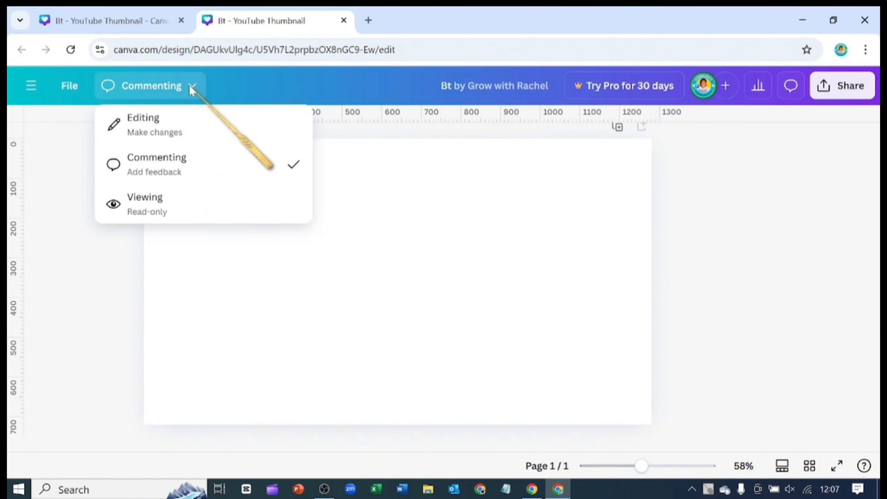
click(146, 205)
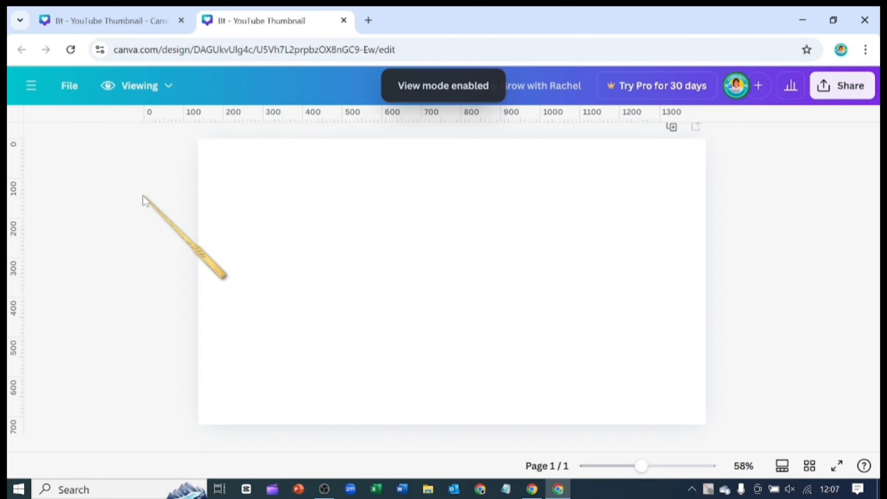
click(171, 86)
click(162, 119)
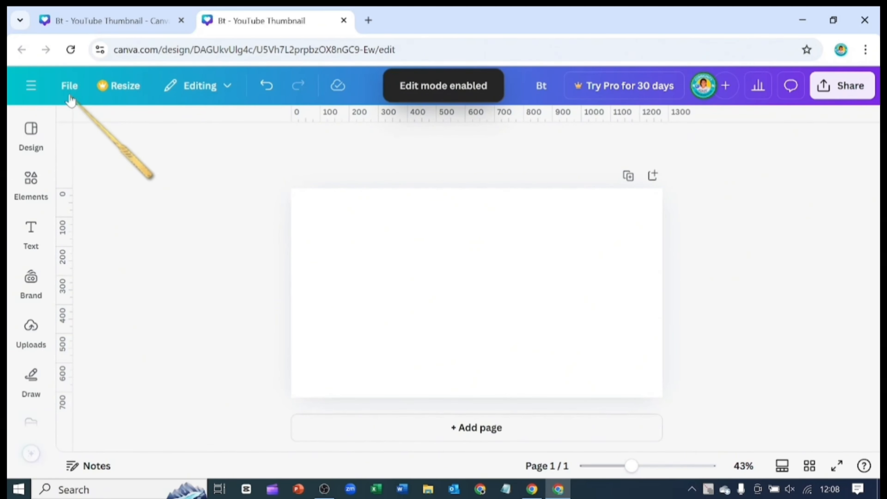
- Hide the rulers and guides around the page
click(70, 88)
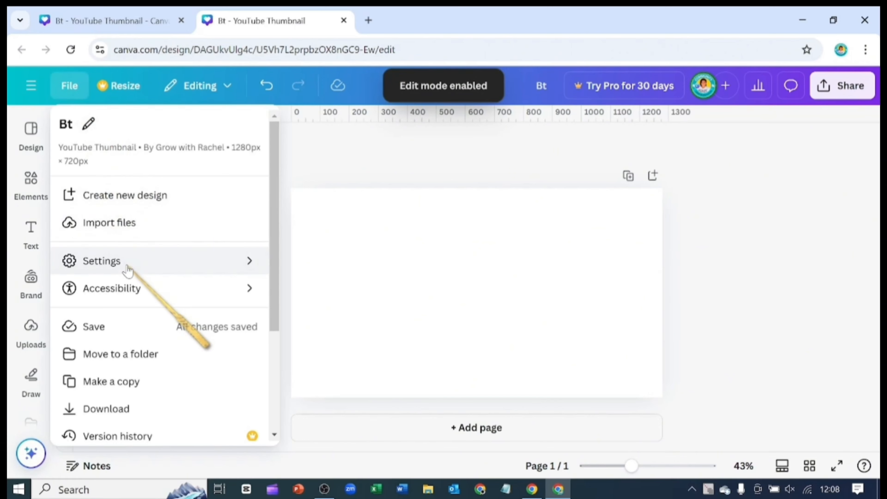
mouse_move(128, 269)
click(322, 270)
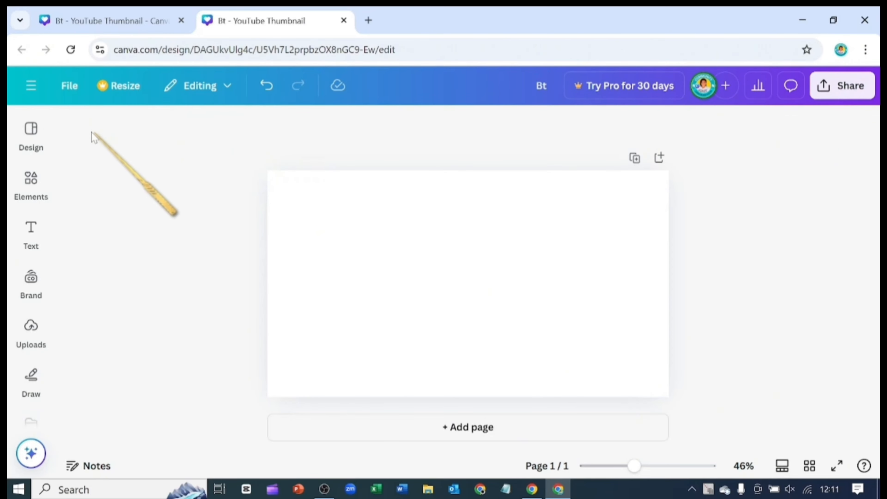
- Preview the Design, Elements, Brand and Uploads resources available for the blank thumbnail
click(35, 138)
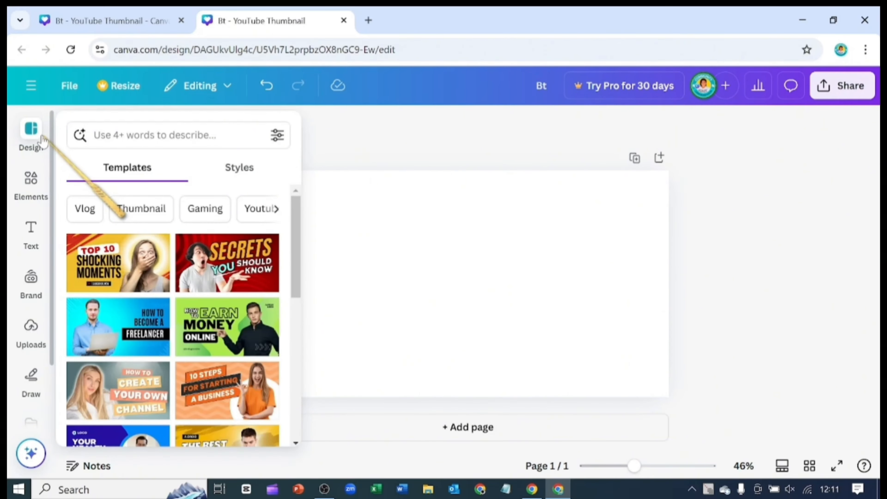
click(31, 182)
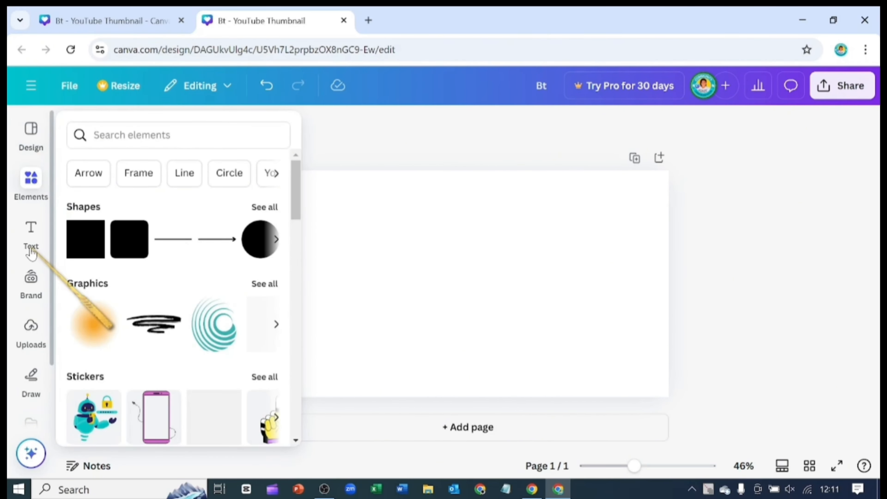
click(31, 140)
click(31, 279)
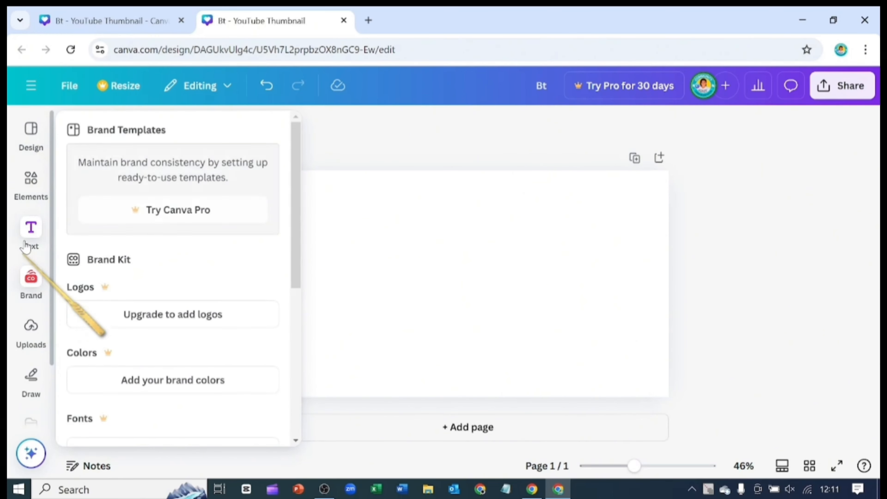
click(33, 326)
click(30, 278)
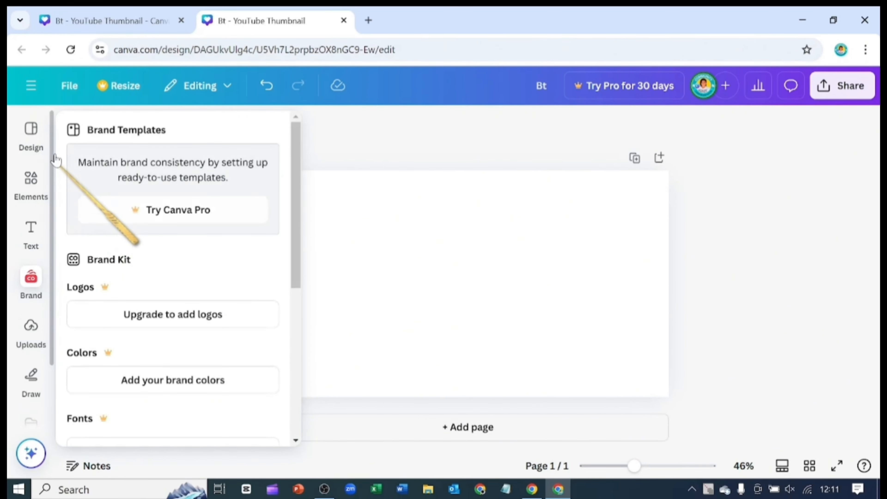
- Compare the design templates with the styles, and look through the template categories and the free and Pro thumbnail templates
click(35, 133)
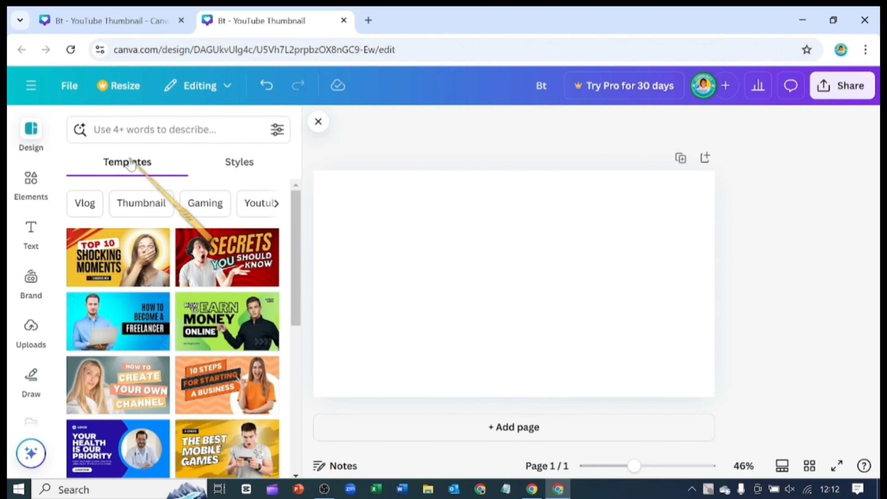
click(247, 165)
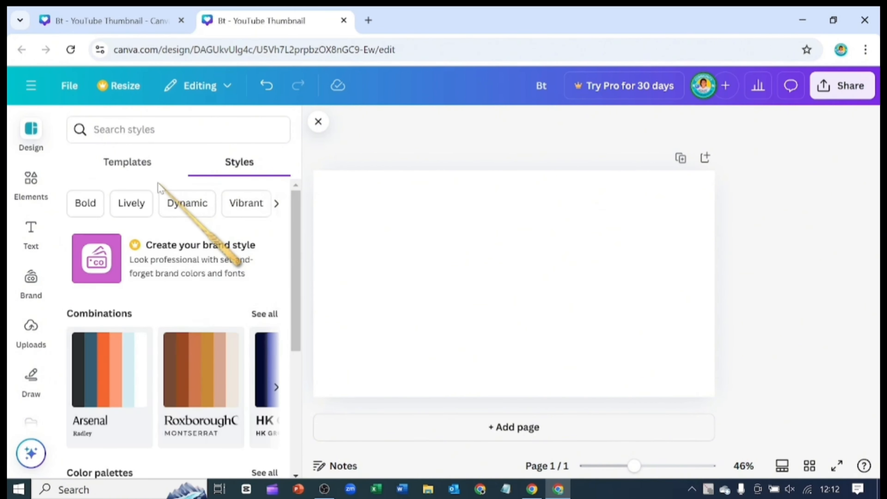
click(153, 170)
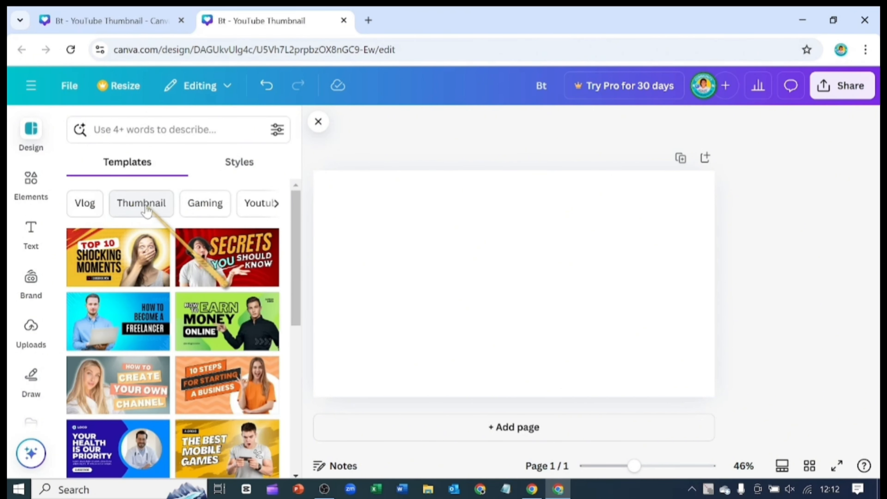
click(276, 203)
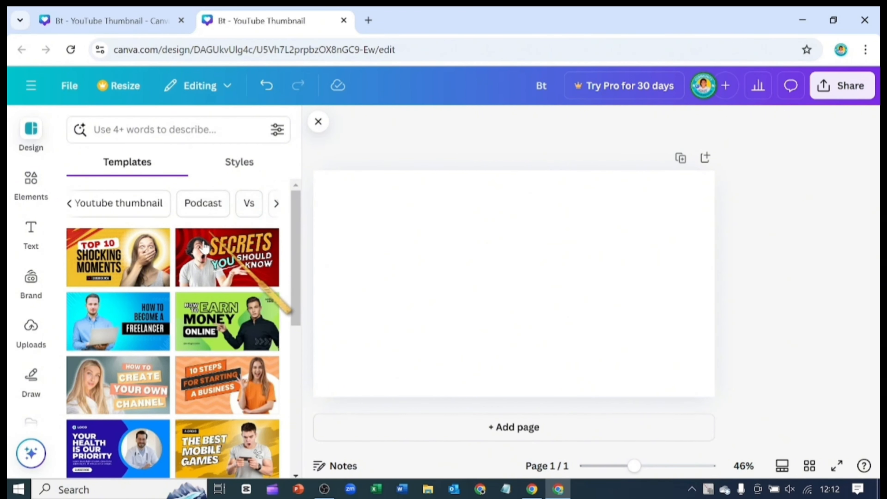
scroll(272, 301, down, 5)
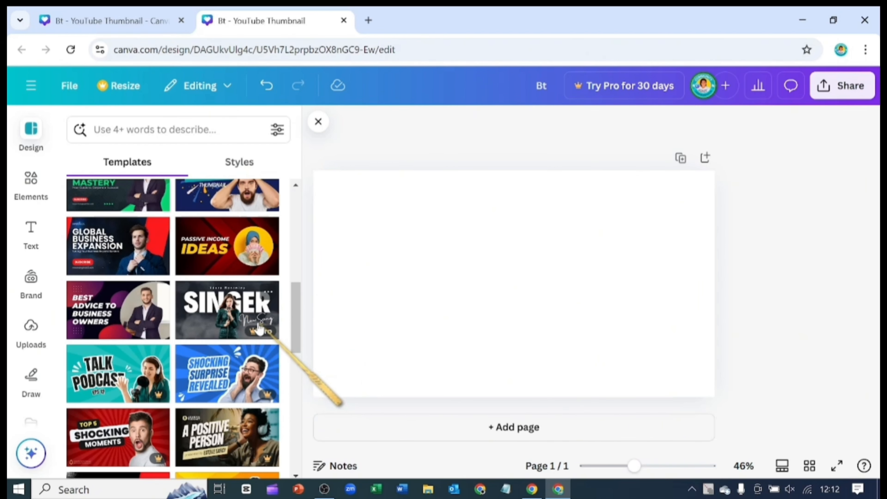
mouse_move(259, 333)
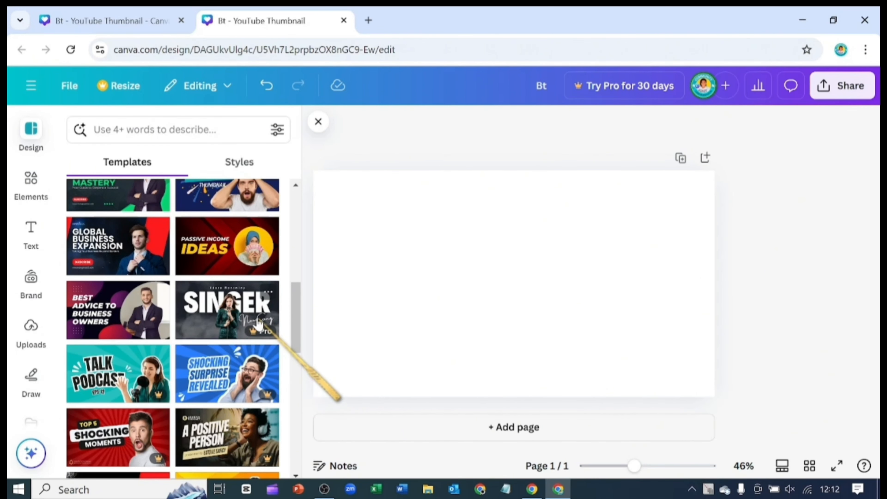
scroll(258, 319, up, 10)
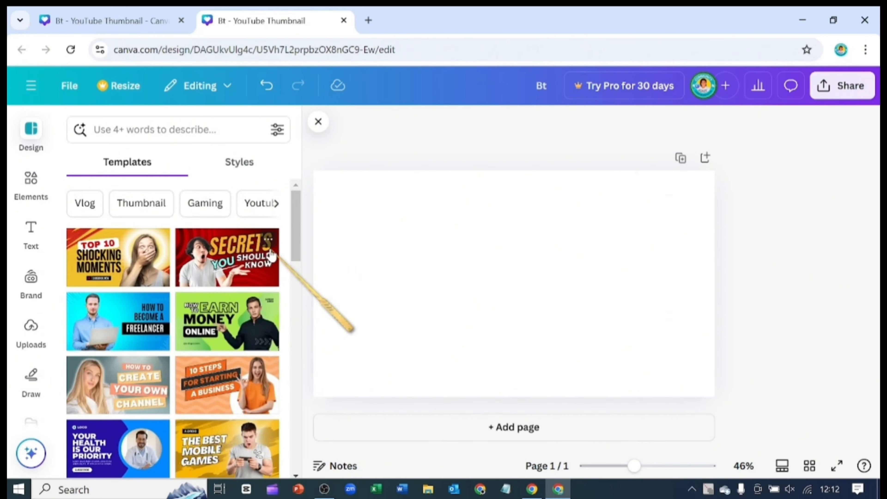
- Apply the "Yellow and Red Bright and Playful YouTube Thumbnail" template to the page, check its similar designs, and close the template library
click(153, 264)
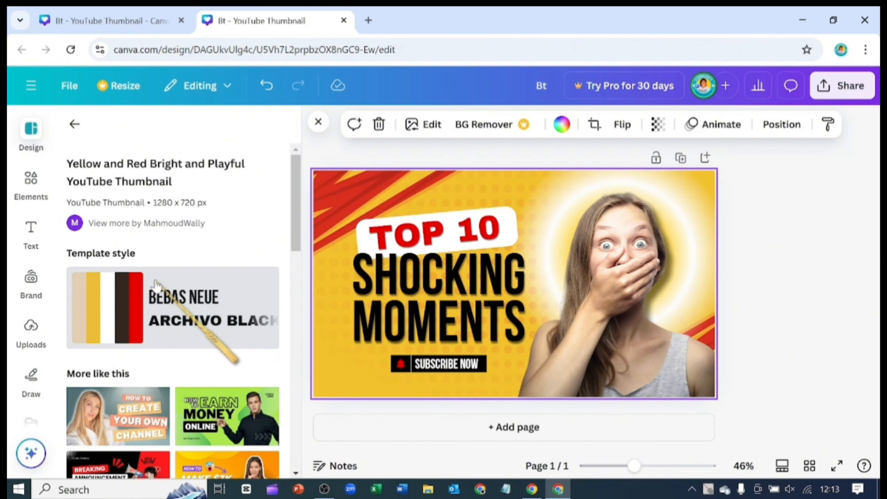
scroll(154, 298, down, 5)
scroll(188, 304, up, 2)
scroll(196, 311, down, 8)
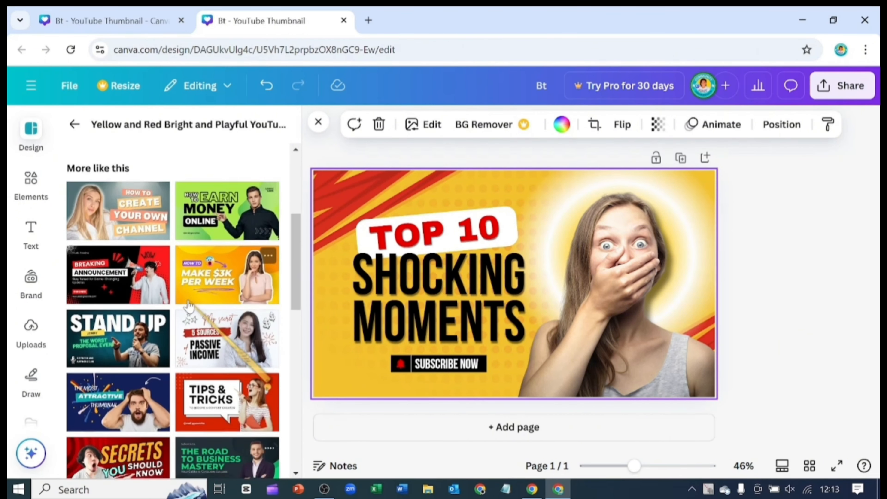
scroll(200, 319, up, 10)
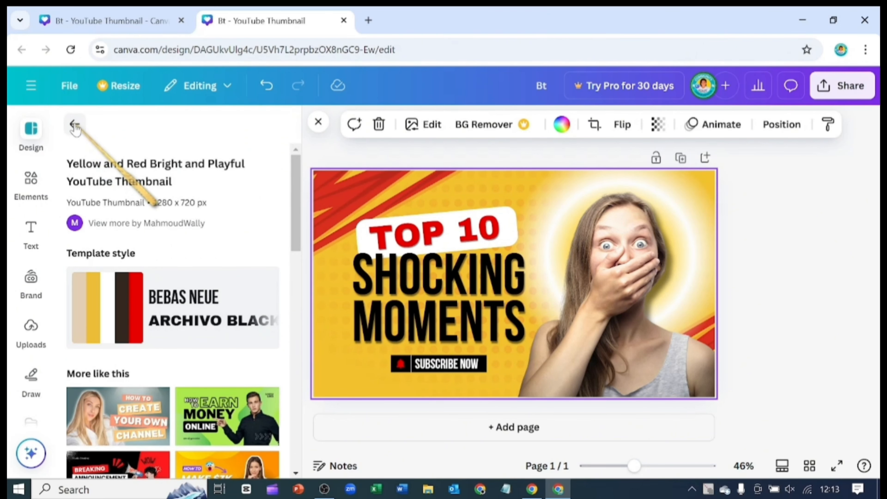
click(74, 125)
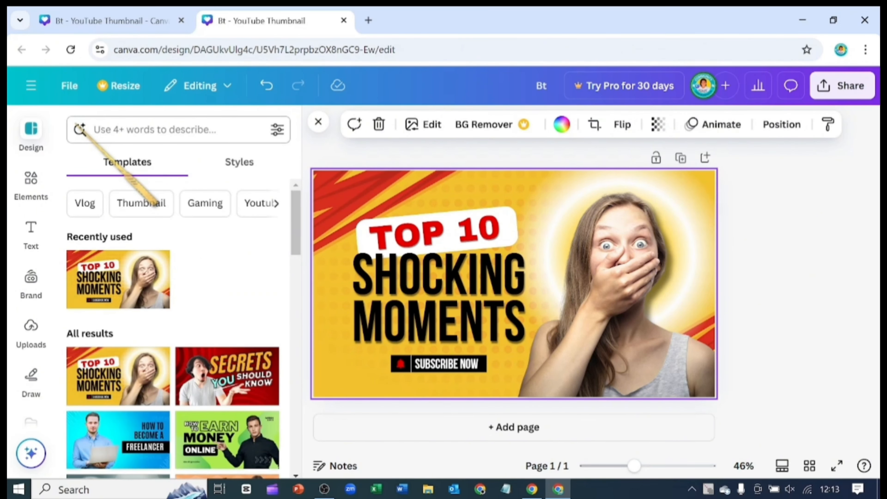
click(317, 122)
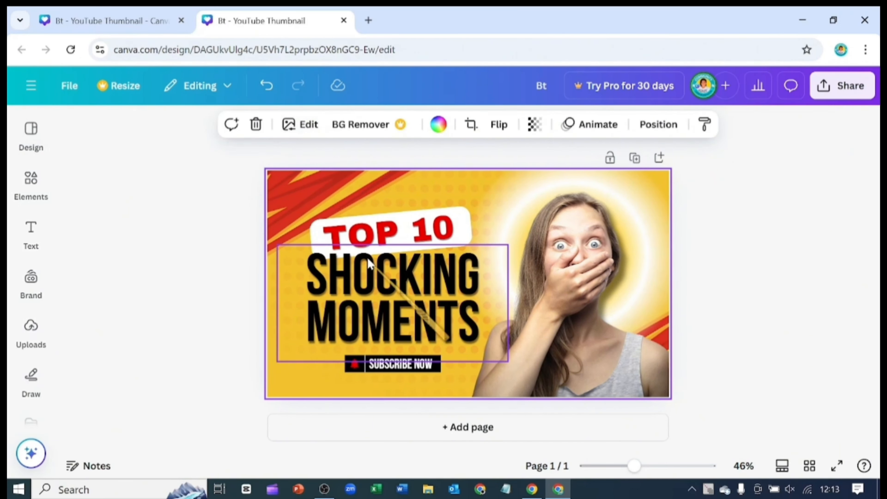
- Move the SHOCKING MOMENTS text slightly right and down on the thumbnail
click(364, 280)
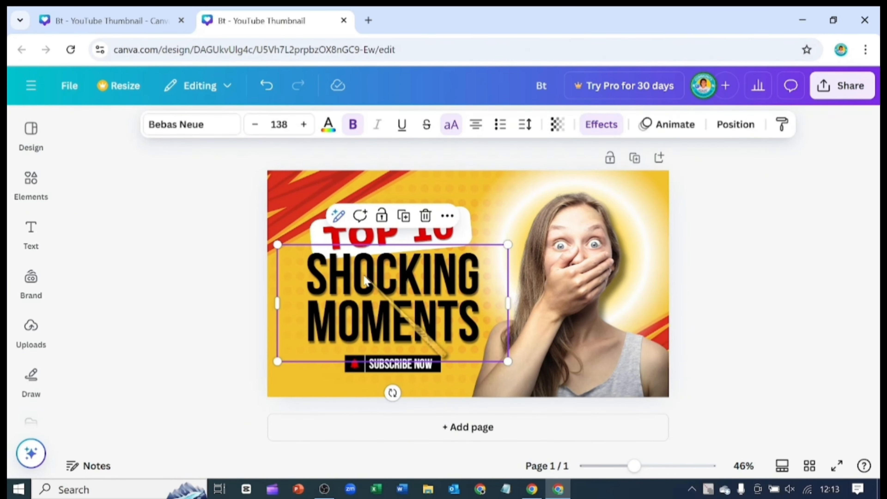
drag(364, 280, 421, 227)
drag(366, 258, 329, 298)
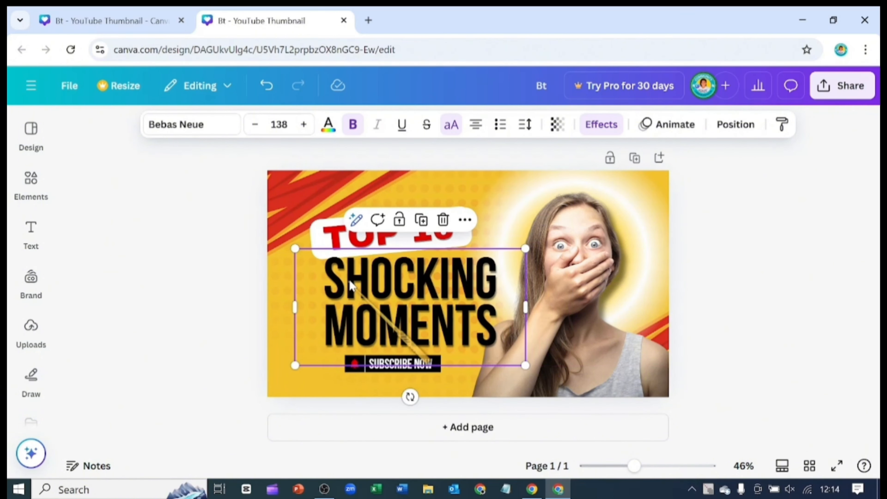
- Replace the SHOCKING MOMENTS headline text with FFFF
double_click(352, 283)
click(345, 280)
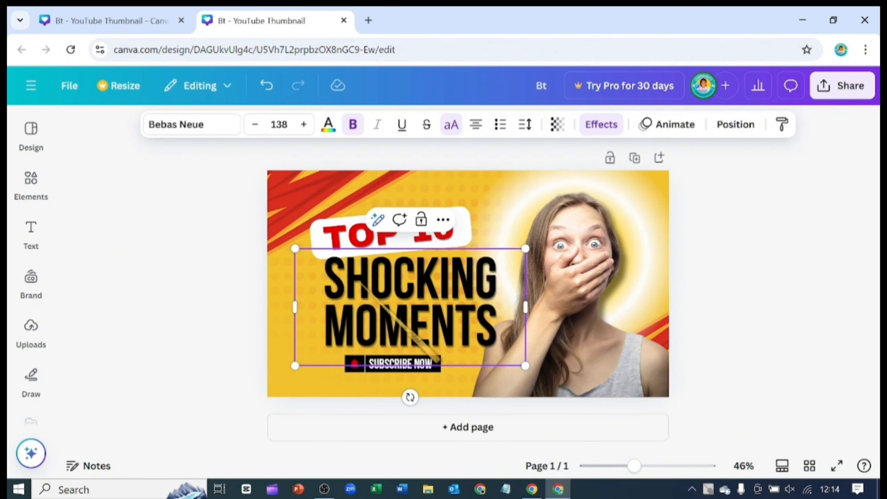
text(STSTG)
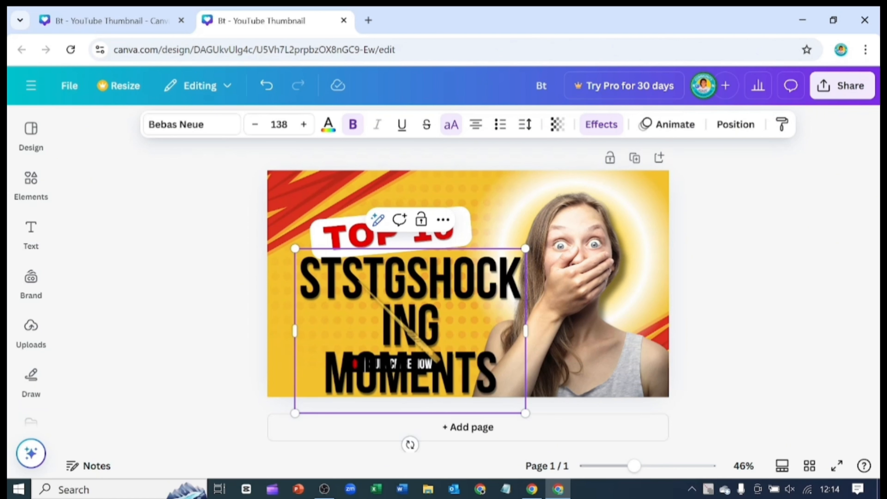
key(ctrl+a)
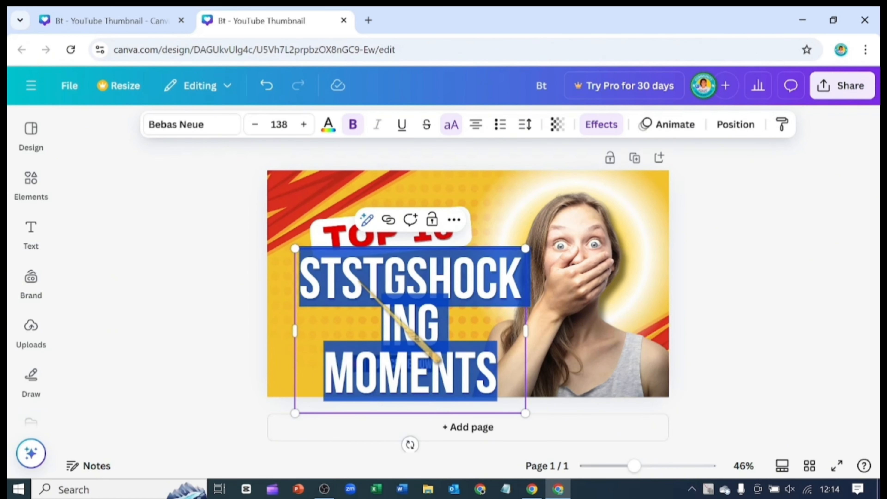
text(FFFF)
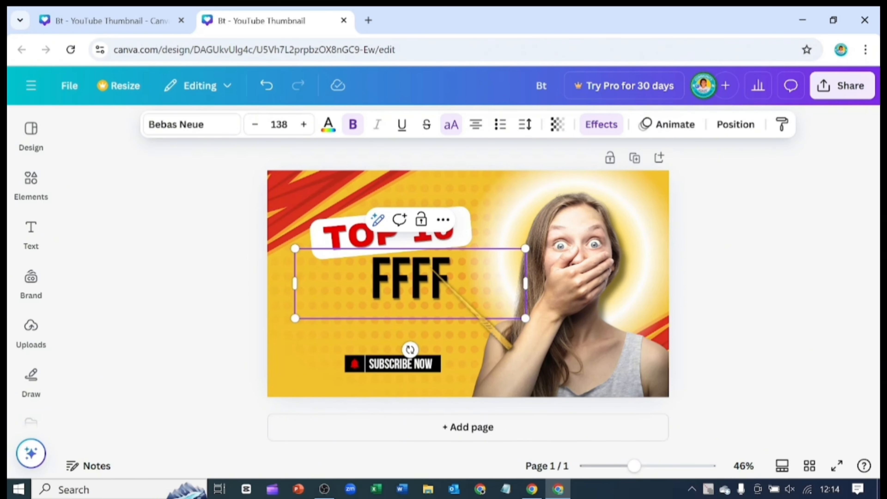
- Shift the TOP 10 title slightly right and the woman's photo slightly left
click(372, 241)
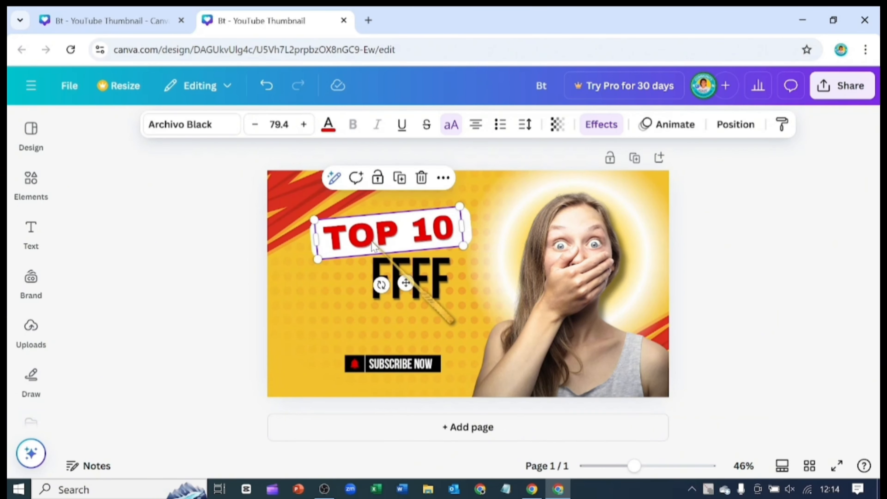
mouse_move(372, 242)
mouse_down()
mouse_move(371, 226)
mouse_move(371, 243)
mouse_up()
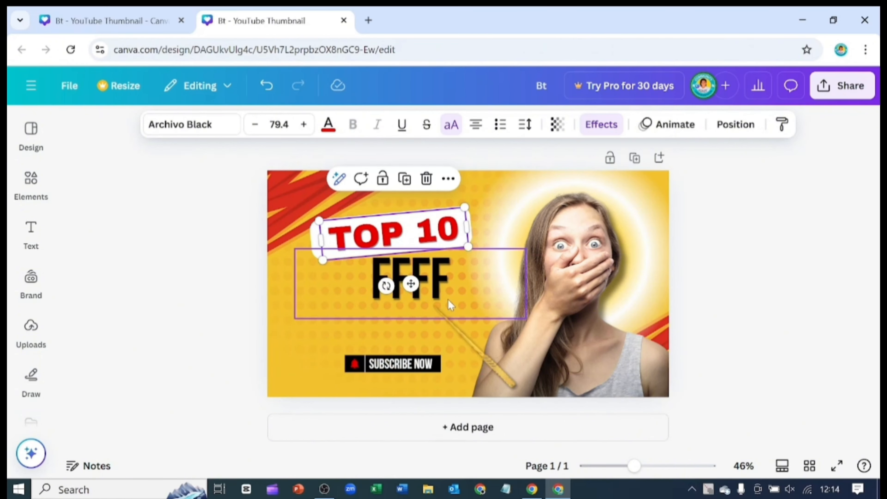
mouse_move(580, 244)
mouse_down()
mouse_move(478, 284)
mouse_move(413, 284)
mouse_move(571, 225)
mouse_move(581, 233)
mouse_move(571, 255)
mouse_up()
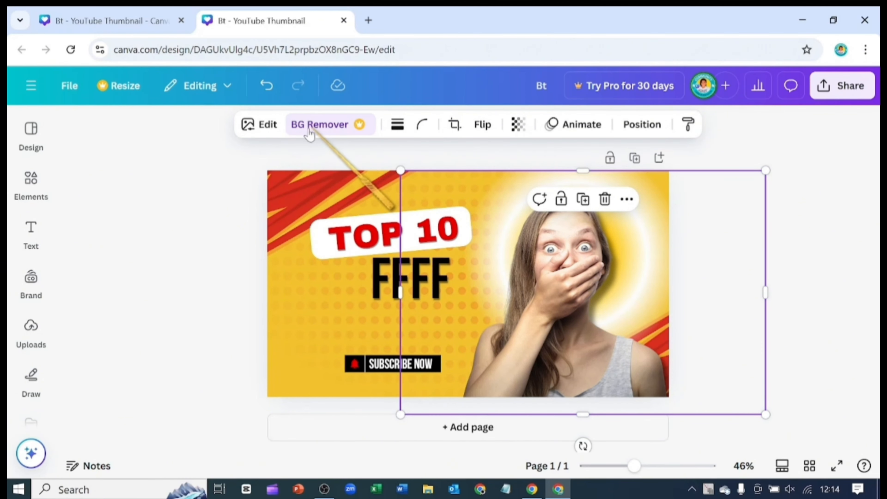
- Examine the editing options for the woman's photo: adjustments, area selection, Magic Studio tools and filters
click(267, 125)
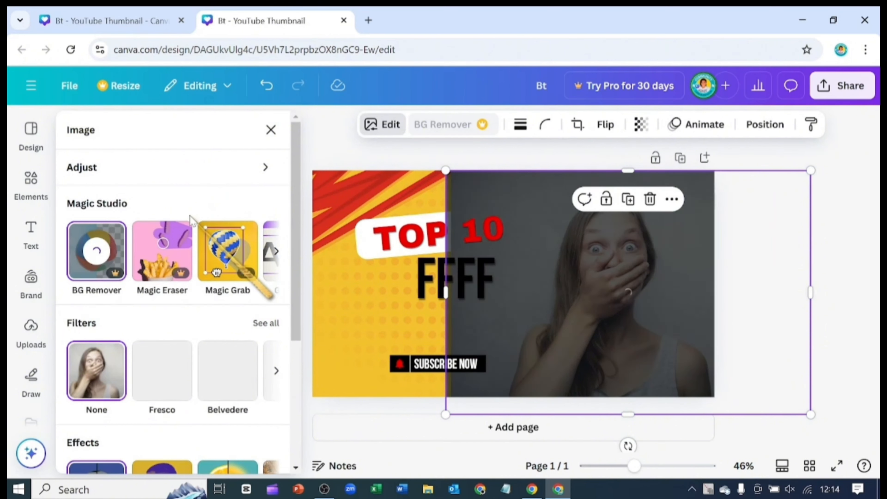
click(265, 168)
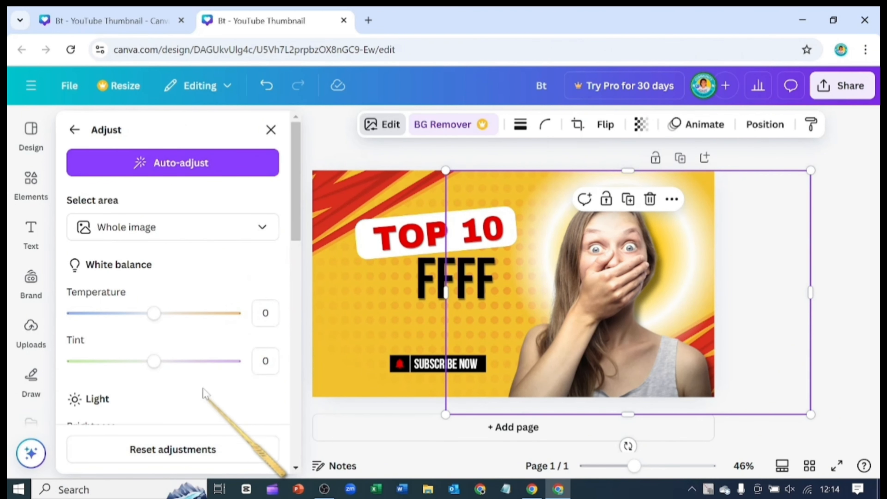
click(137, 167)
scroll(158, 209, down, 2)
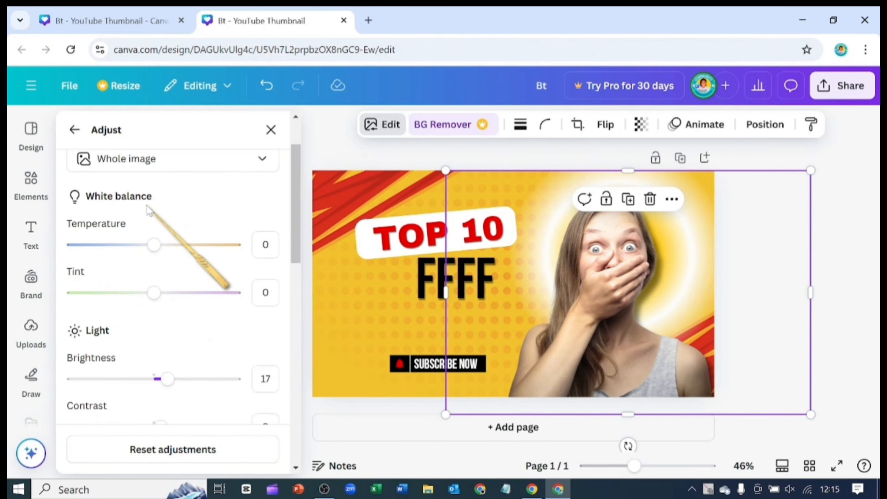
click(168, 161)
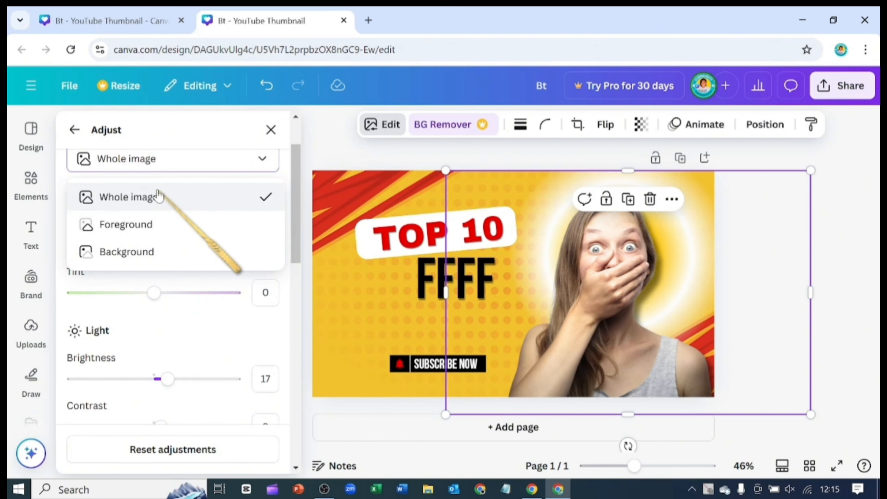
click(79, 134)
click(79, 134)
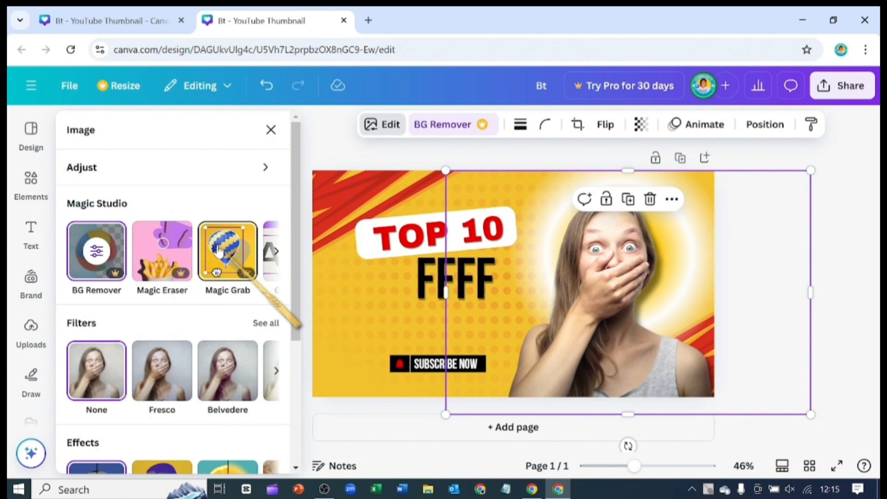
click(276, 251)
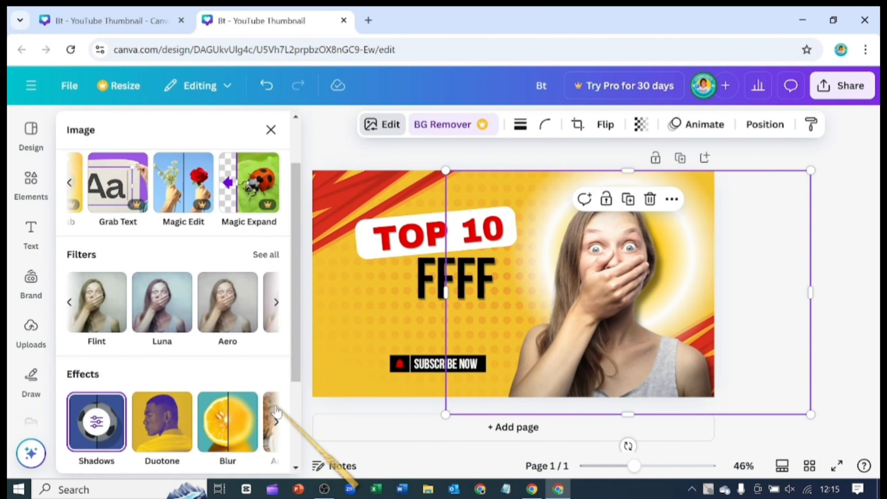
scroll(275, 403, down, 4)
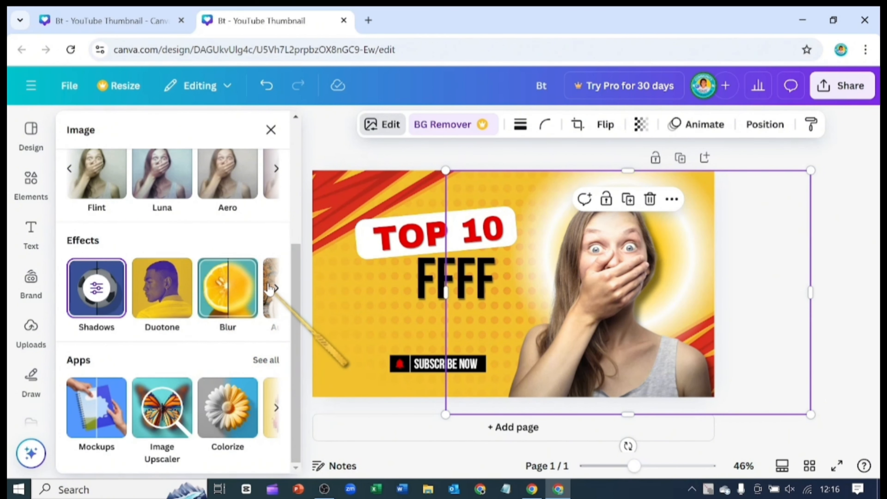
- Apply the Sea Blue Duotone effect to the woman's photo and return to the image editing options
click(276, 288)
click(69, 288)
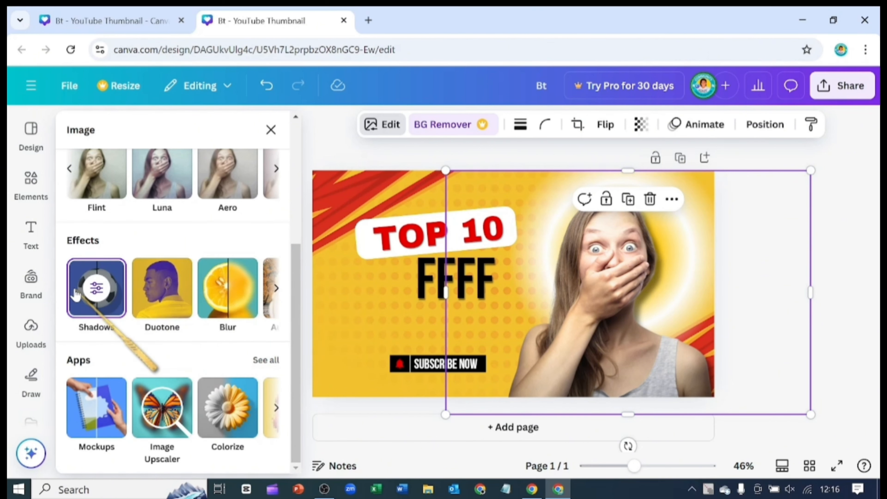
click(167, 295)
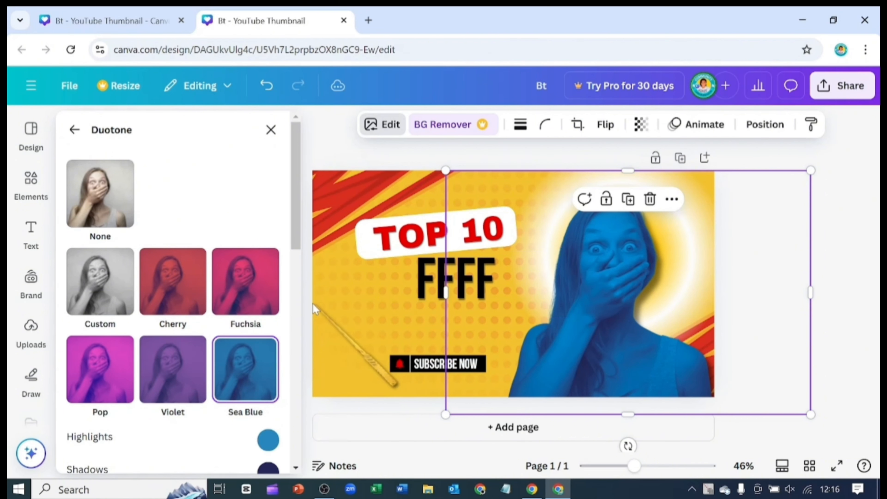
click(74, 132)
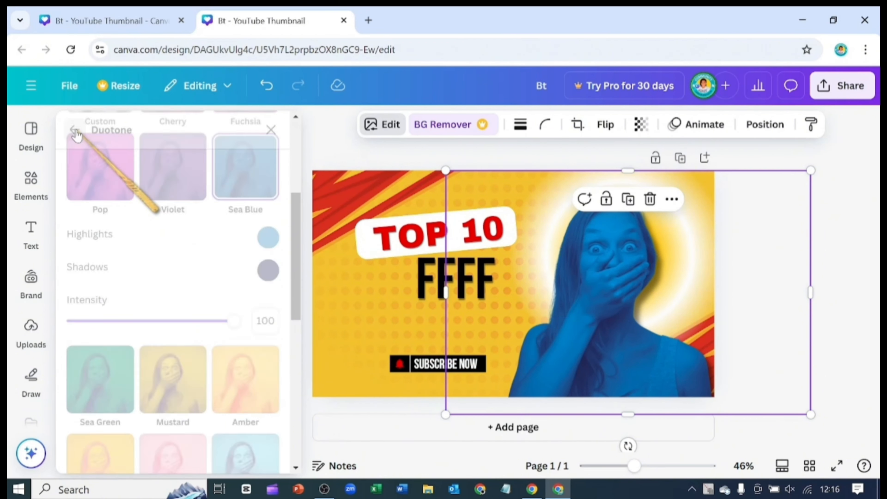
- Try a solid border on the woman's photo and switch it to the long-dash style with weight 4
click(271, 130)
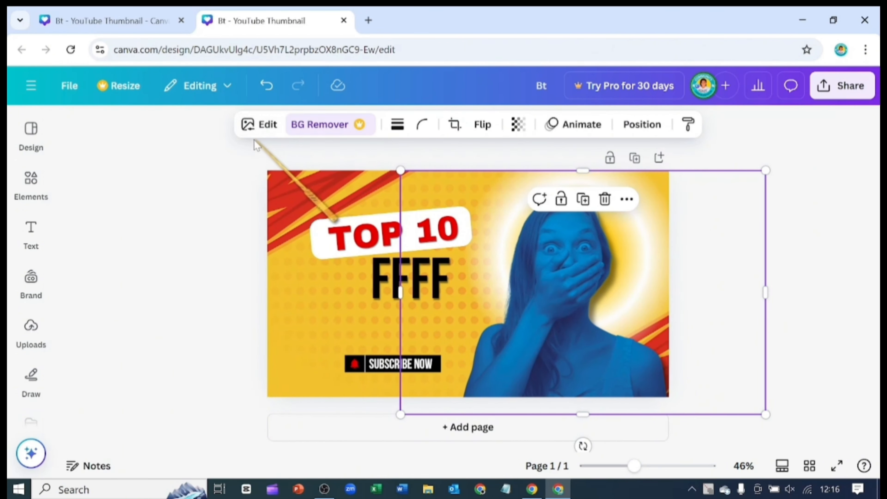
click(395, 130)
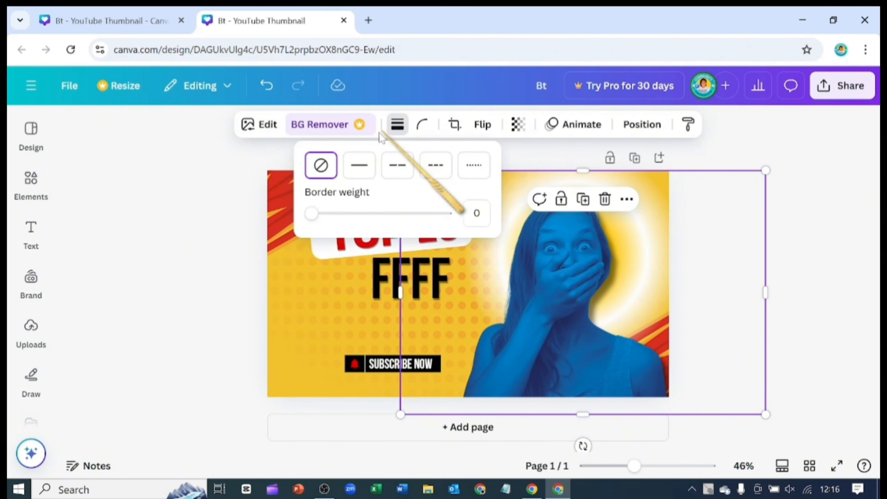
click(359, 165)
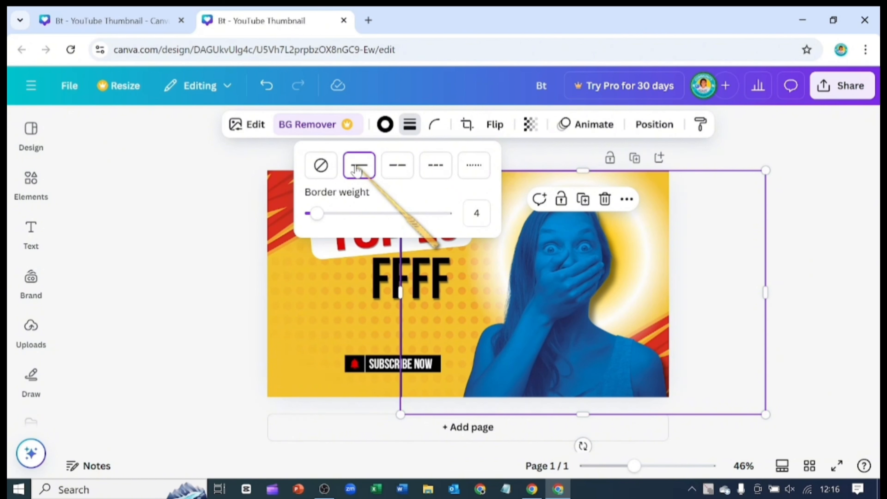
click(390, 165)
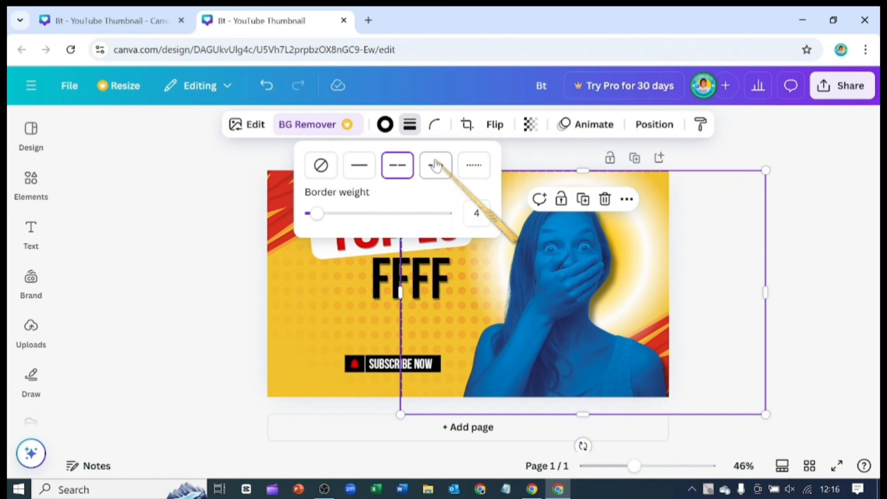
click(273, 236)
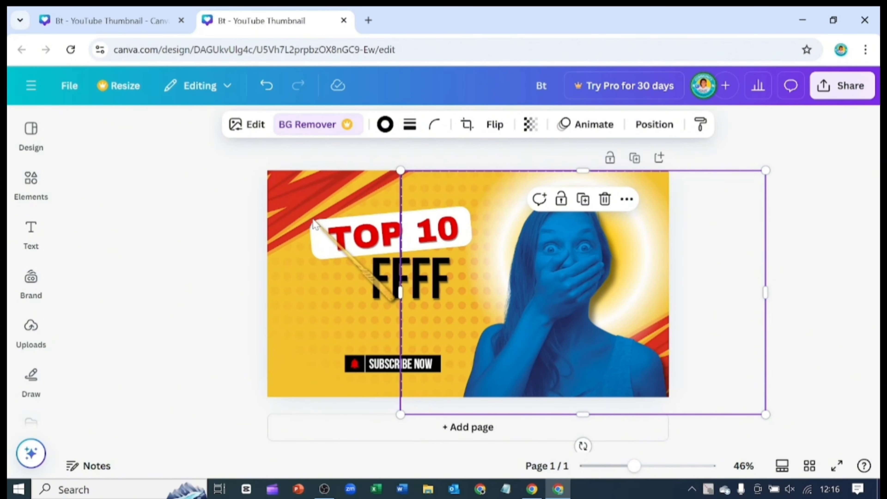
- Nudge the TOP 10 title slightly up and to the left within its white label
click(343, 224)
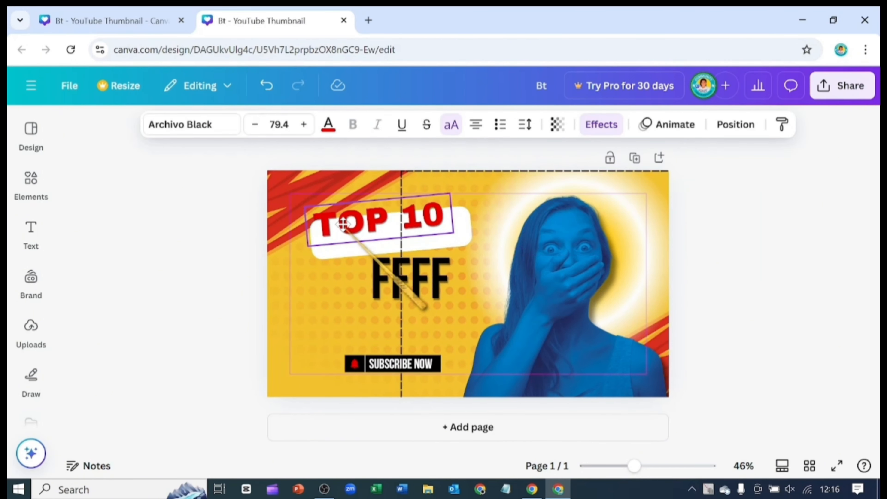
mouse_move(343, 224)
mouse_down()
mouse_move(344, 196)
mouse_move(352, 233)
mouse_up()
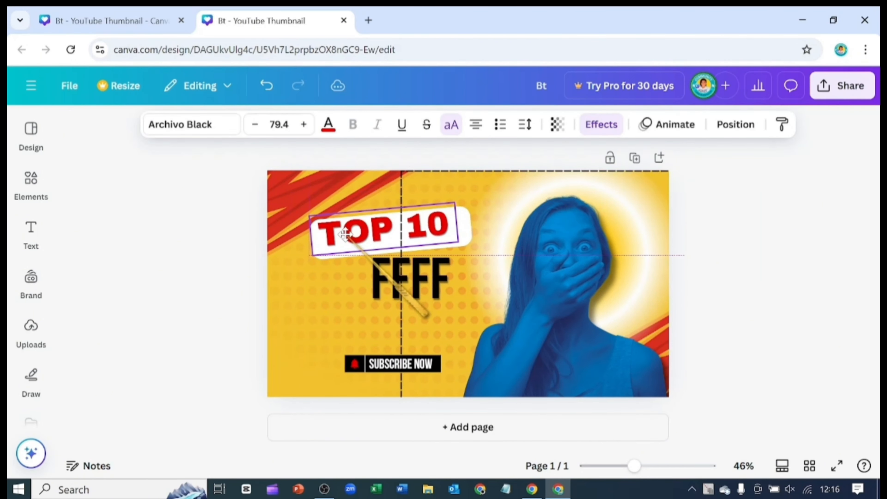
- Check the border color choices for the woman's photo and remove its dashed border
click(433, 195)
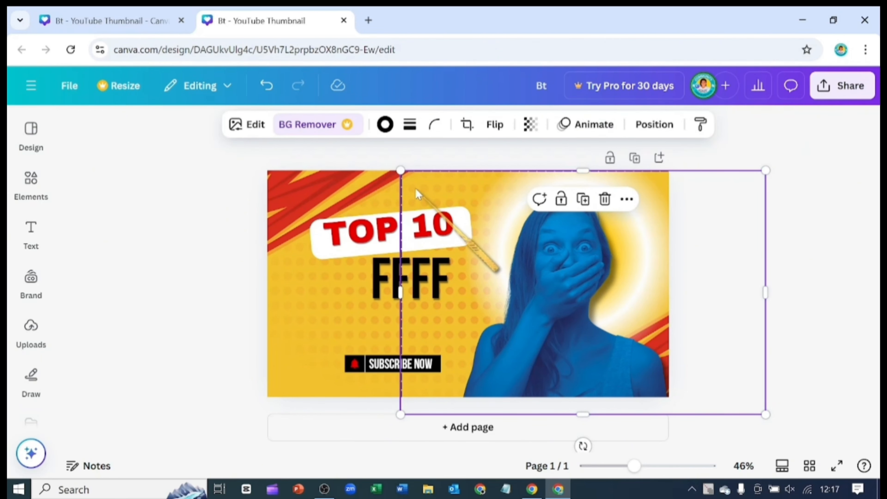
click(385, 125)
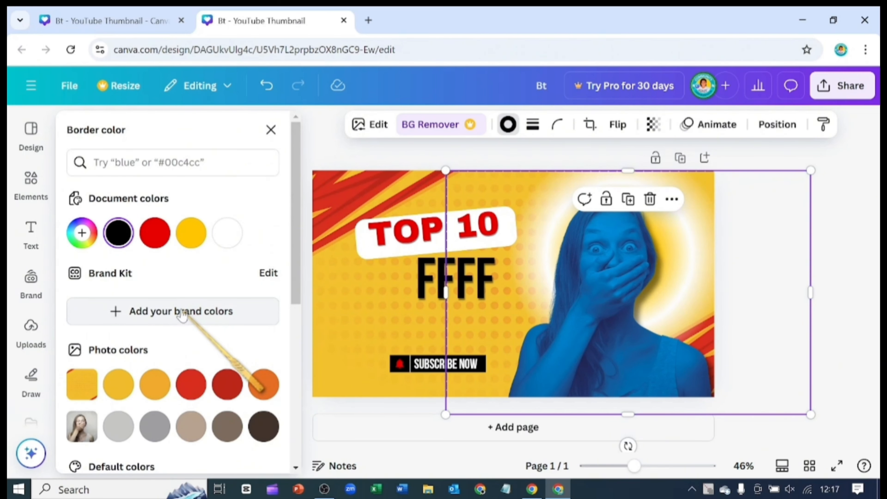
click(270, 130)
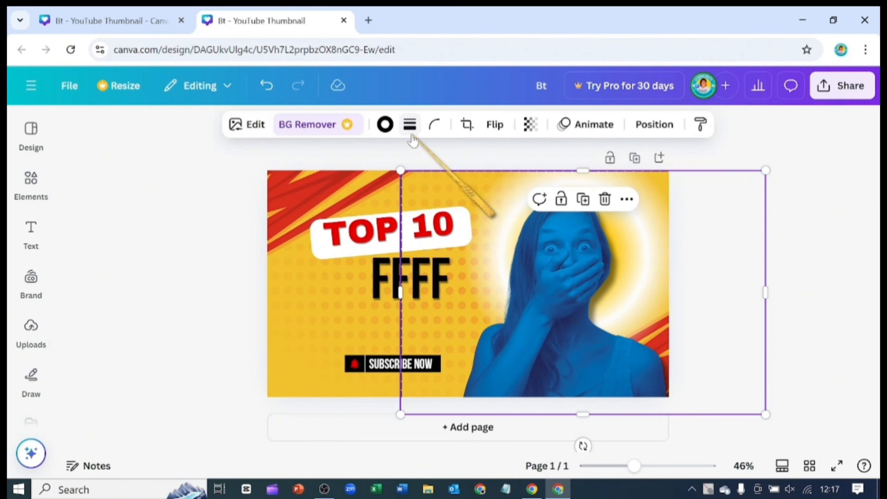
click(411, 124)
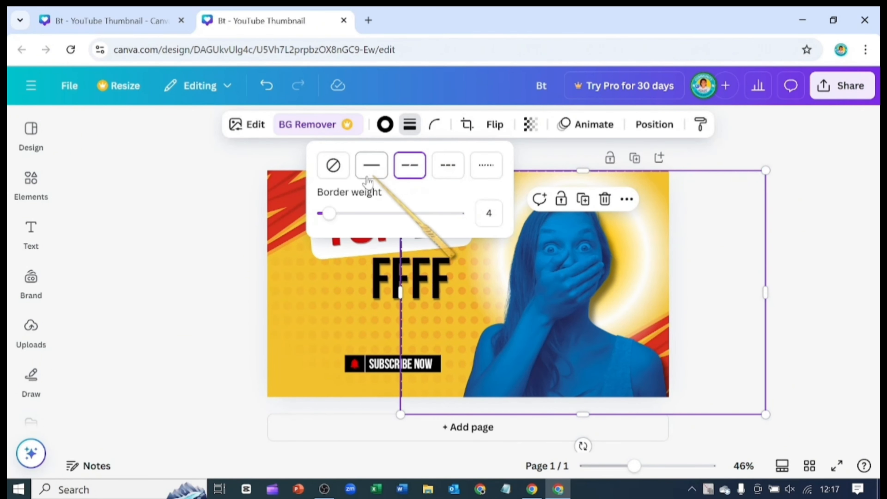
click(334, 166)
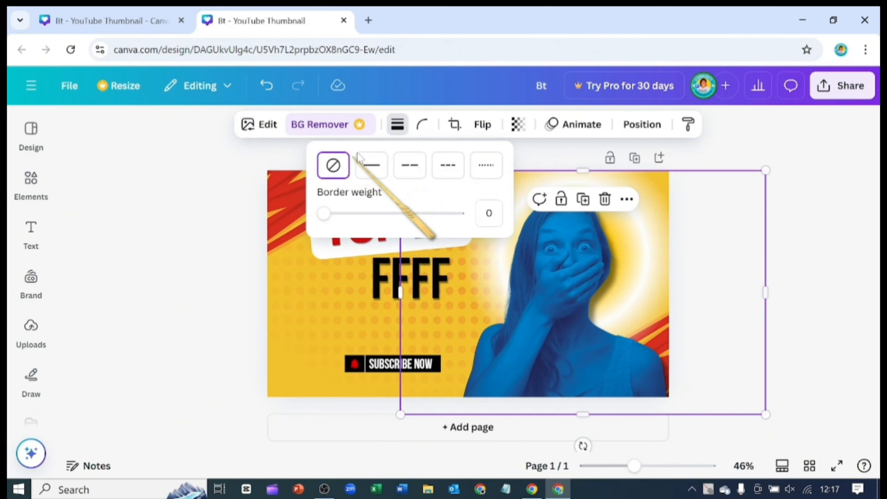
- Set the corner rounding of the white label behind the TOP 10 title to 41, trying 100 first
click(422, 134)
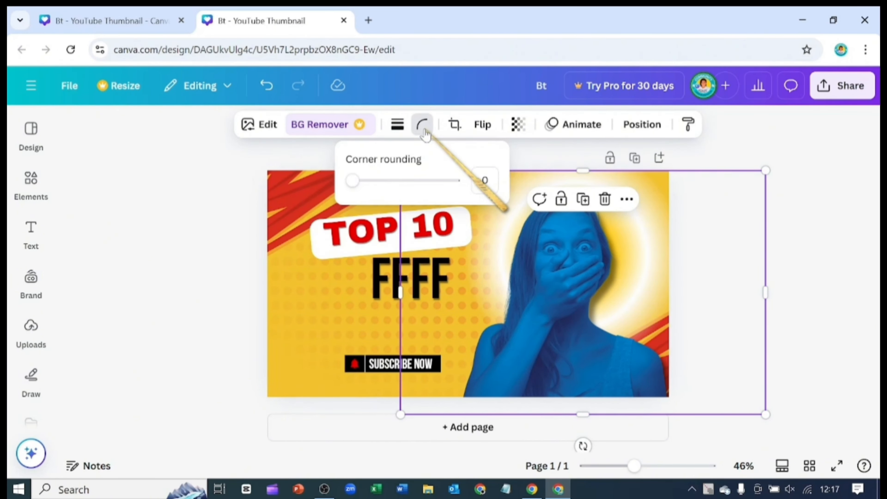
click(424, 133)
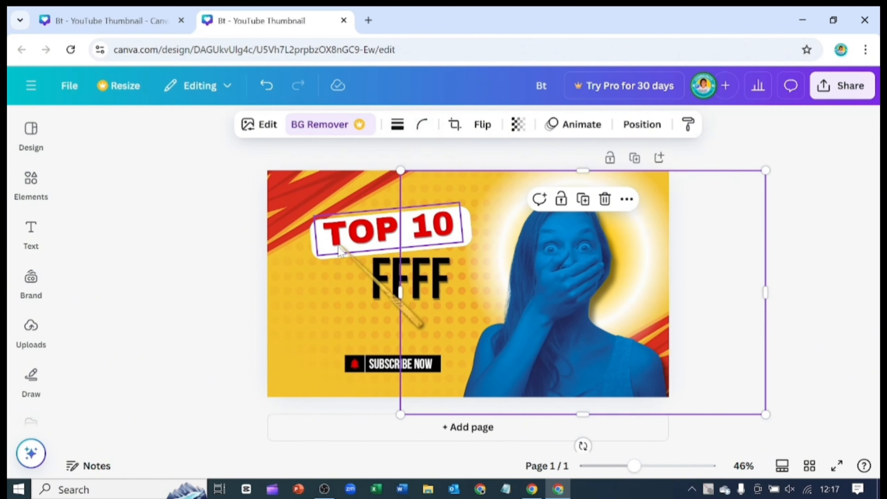
drag(321, 252, 316, 247)
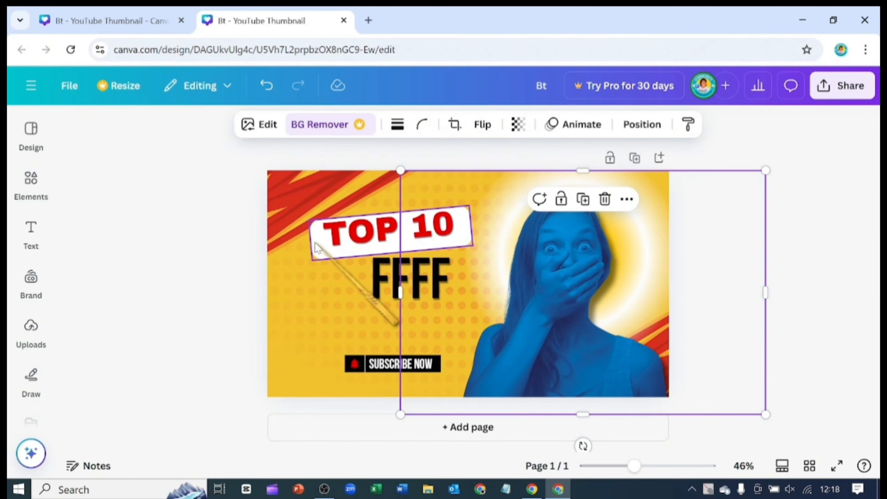
click(315, 244)
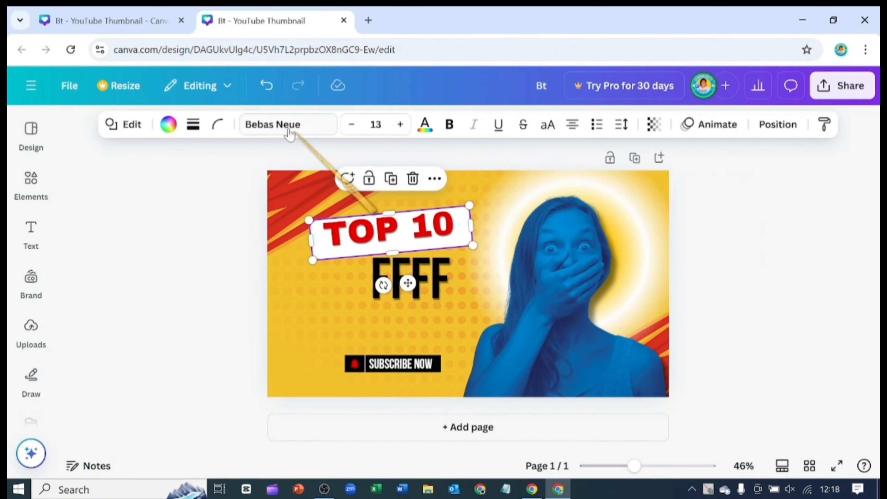
click(217, 124)
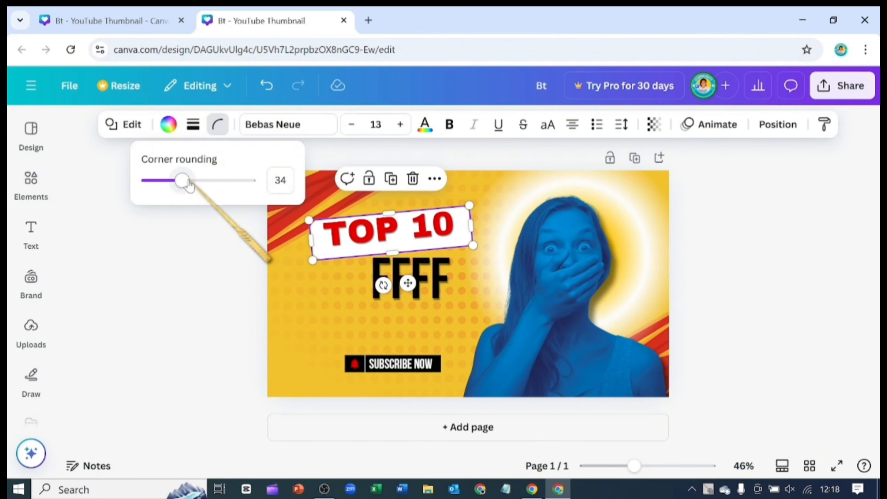
drag(187, 187, 253, 185)
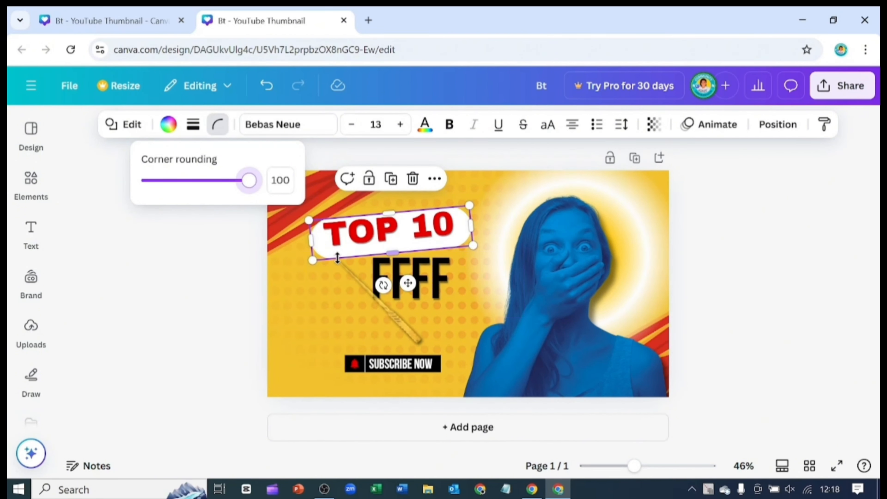
click(188, 180)
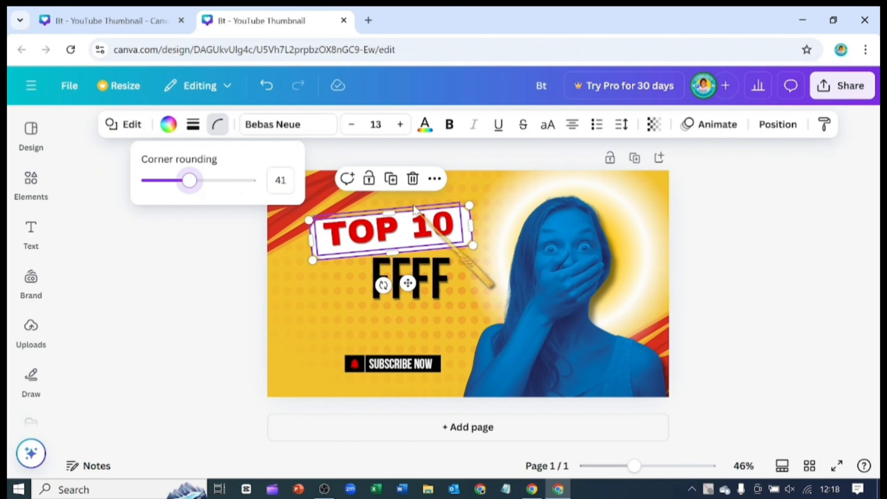
- Crop the woman's photo to a 9:16 aspect ratio
click(487, 204)
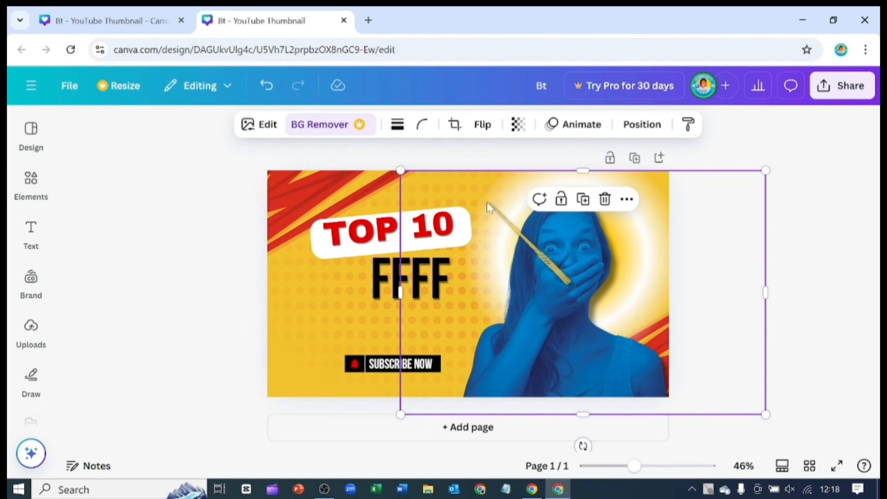
click(457, 128)
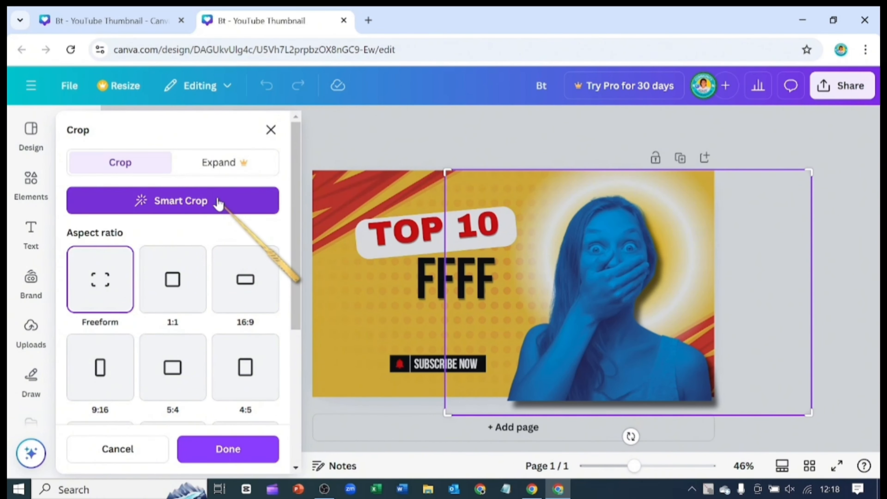
click(106, 375)
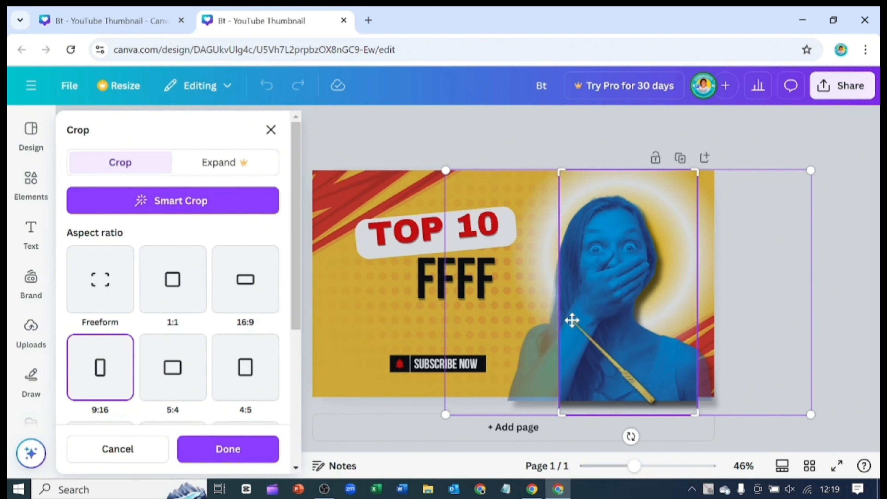
click(224, 448)
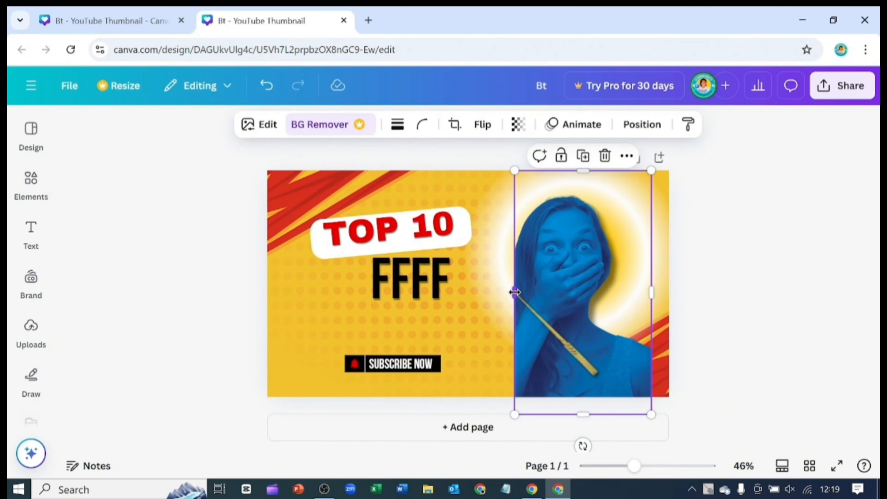
- Widen the cropped photo to include the woman's shoulders again and scale it down slightly within the thumbnail's right half
drag(515, 292, 445, 293)
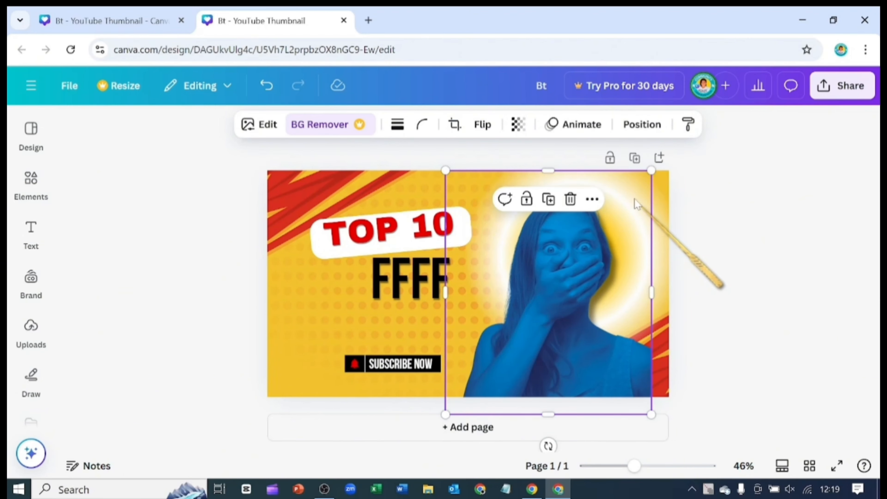
drag(652, 171, 590, 243)
drag(554, 311, 585, 270)
- Remove the Duotone effect from the woman's photo by setting it to None
click(260, 124)
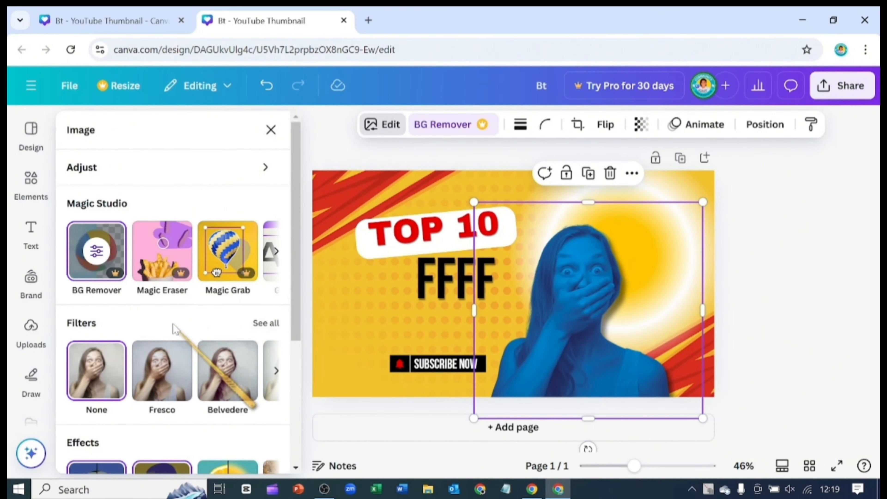
scroll(172, 325, down, 5)
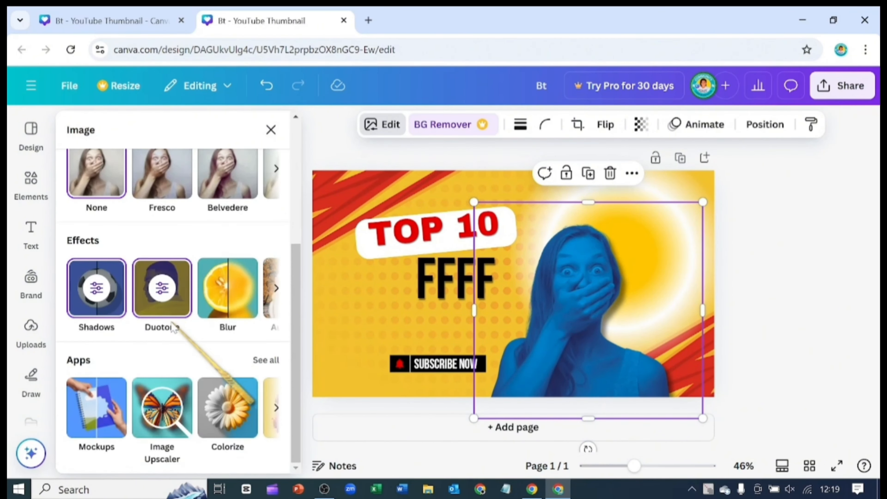
click(173, 304)
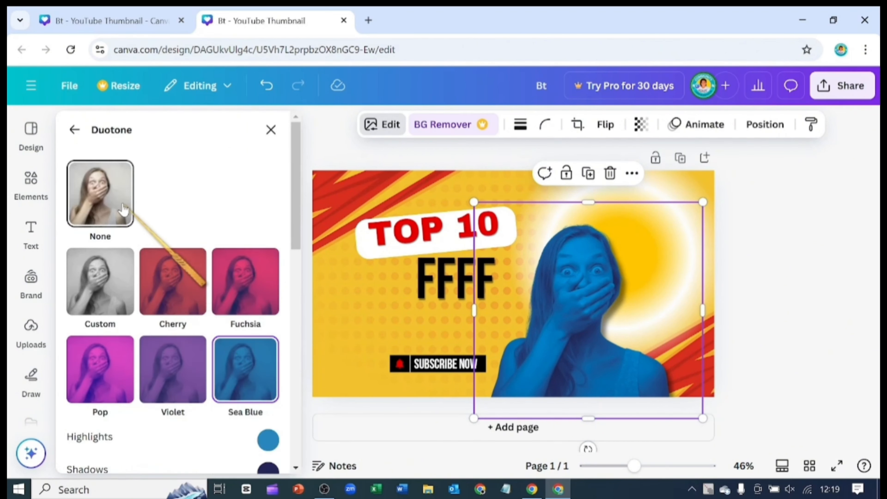
click(123, 210)
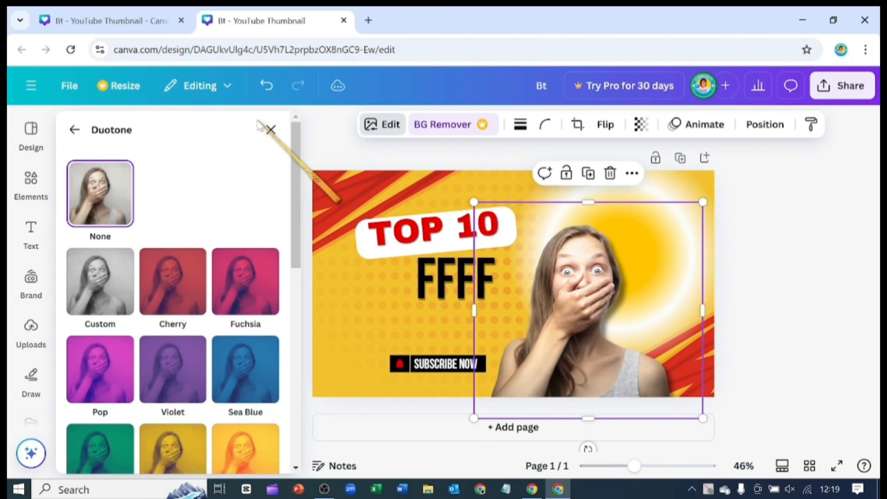
click(271, 130)
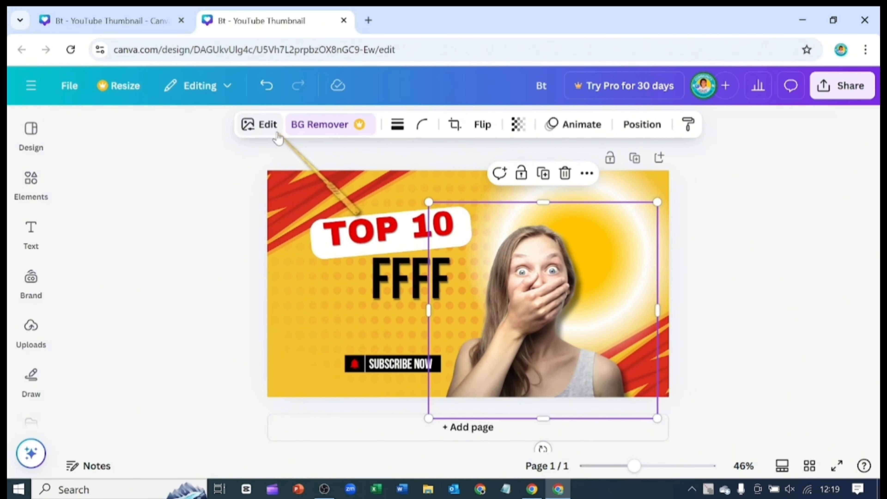
- Flip the woman's photo horizontally, and try a vertical flip before reverting it
click(484, 126)
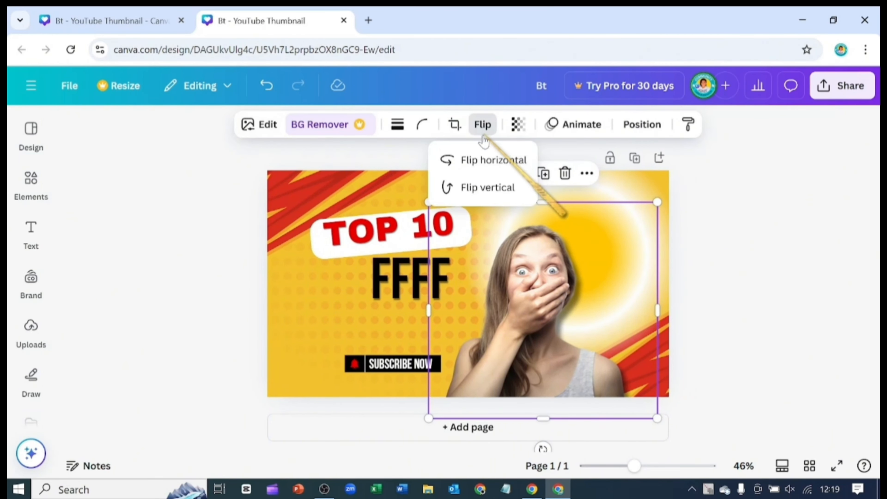
click(478, 169)
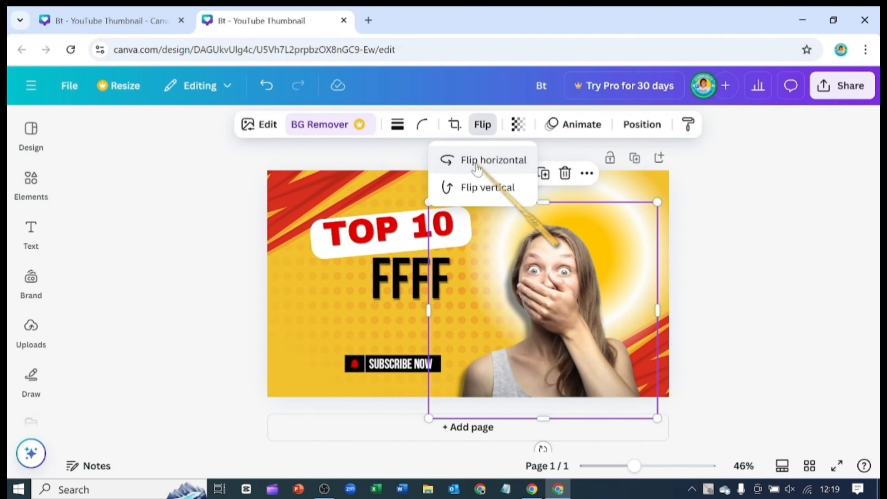
click(475, 192)
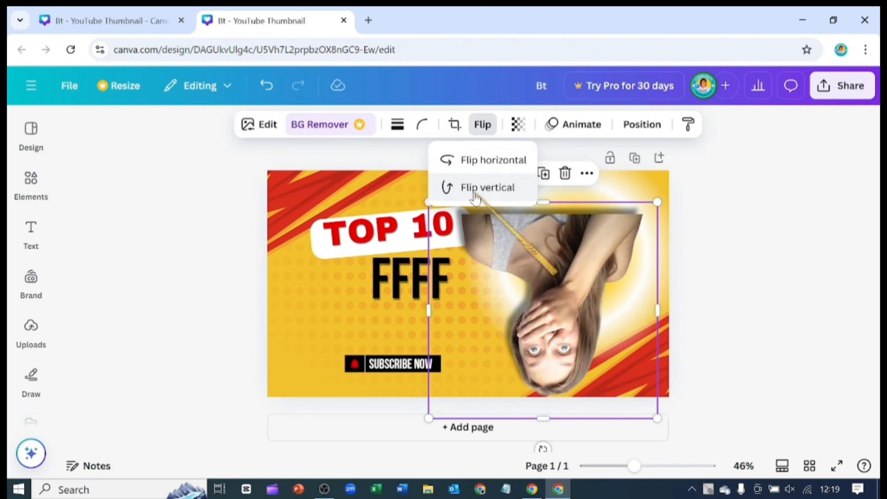
click(475, 192)
- Set the transparency of the woman's photo to 77, trying 46 first
click(518, 124)
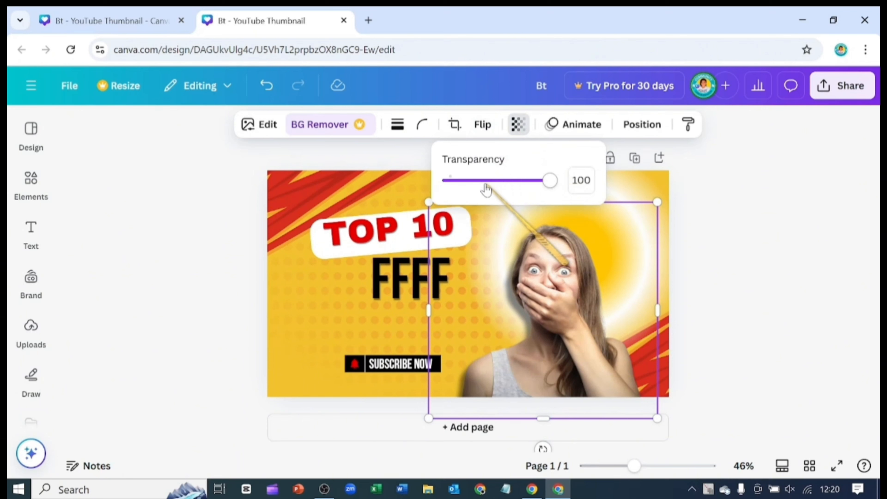
click(496, 181)
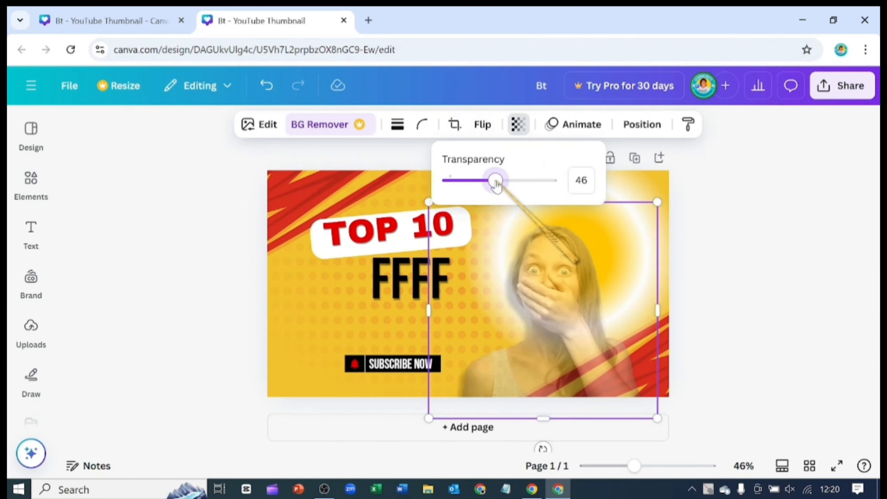
drag(494, 185, 526, 182)
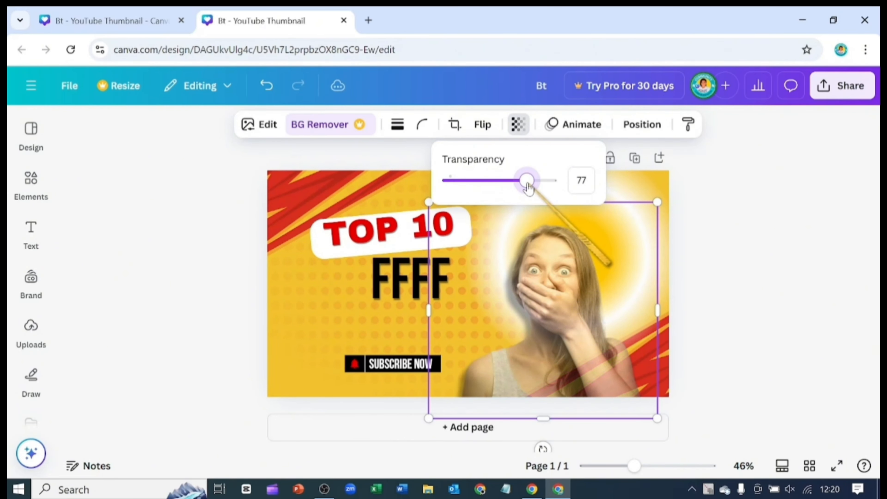
- Try the Brush animation on enter with the Curve style on the woman's photo, and remove the animation
click(588, 124)
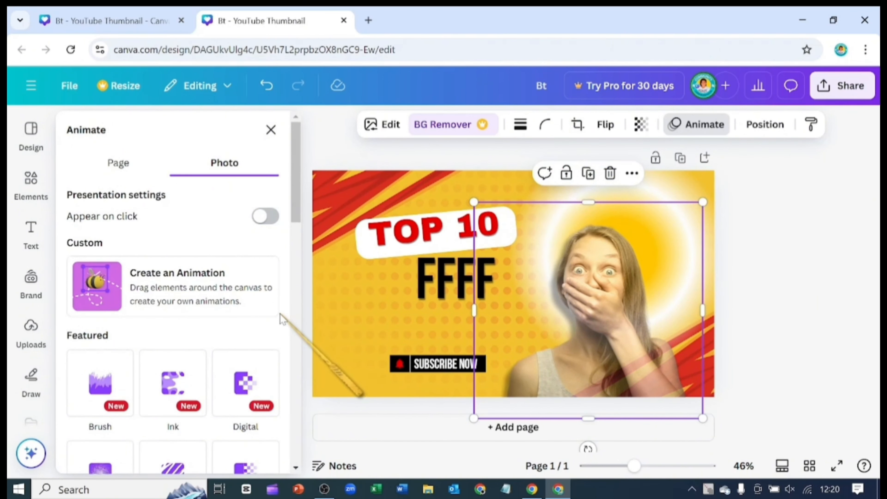
scroll(287, 313, down, 5)
scroll(288, 319, down, 1)
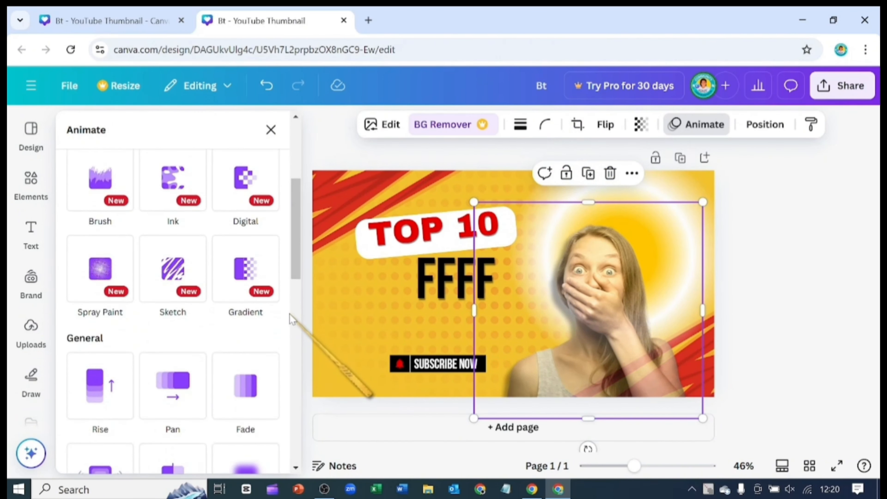
scroll(289, 312, down, 2)
scroll(290, 311, up, 2)
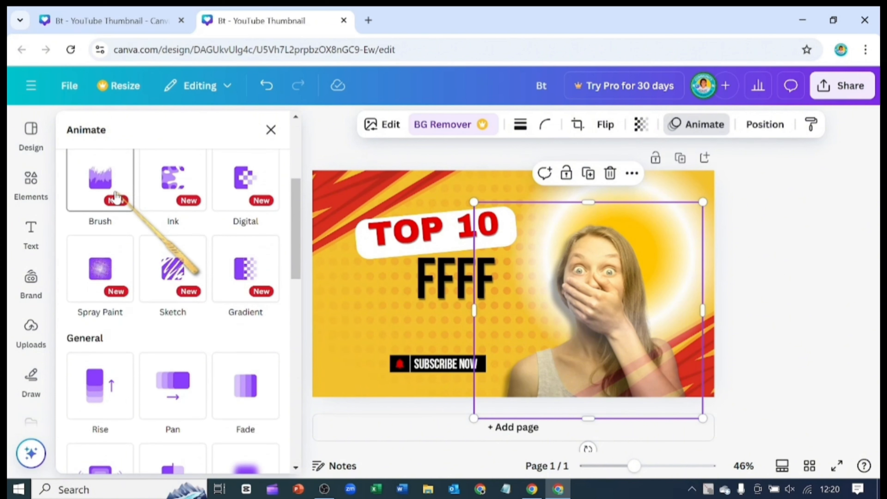
click(117, 191)
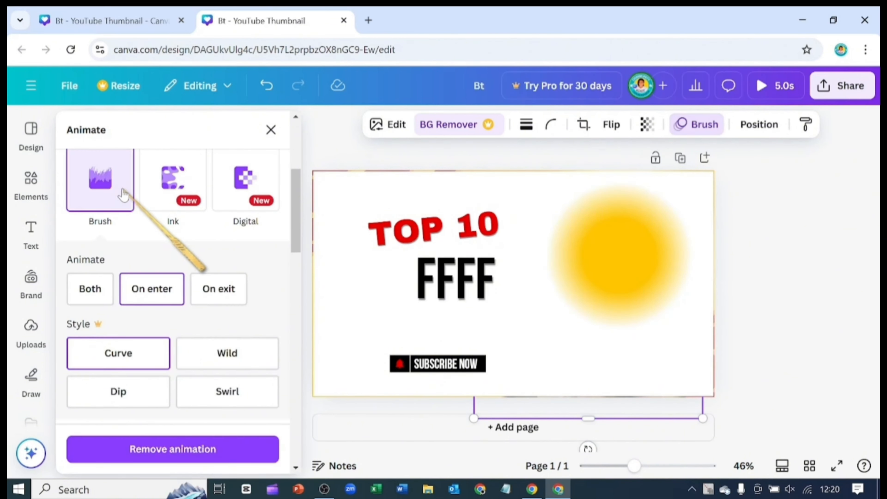
click(117, 351)
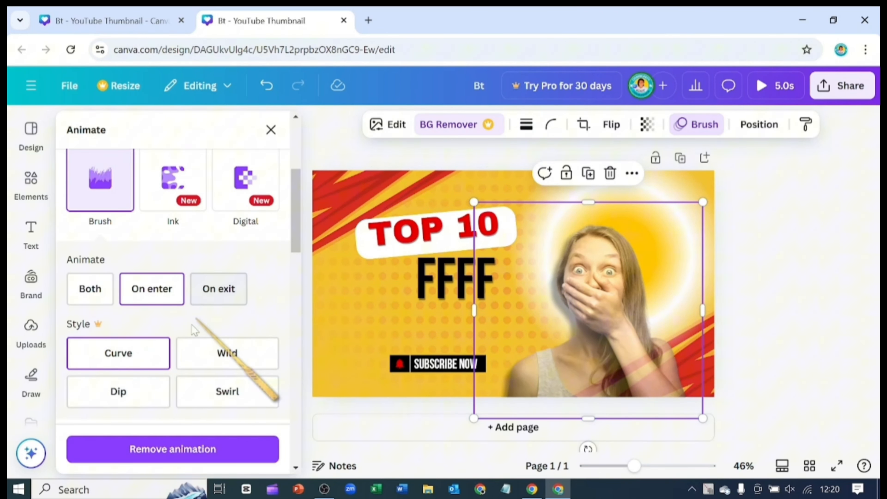
click(137, 449)
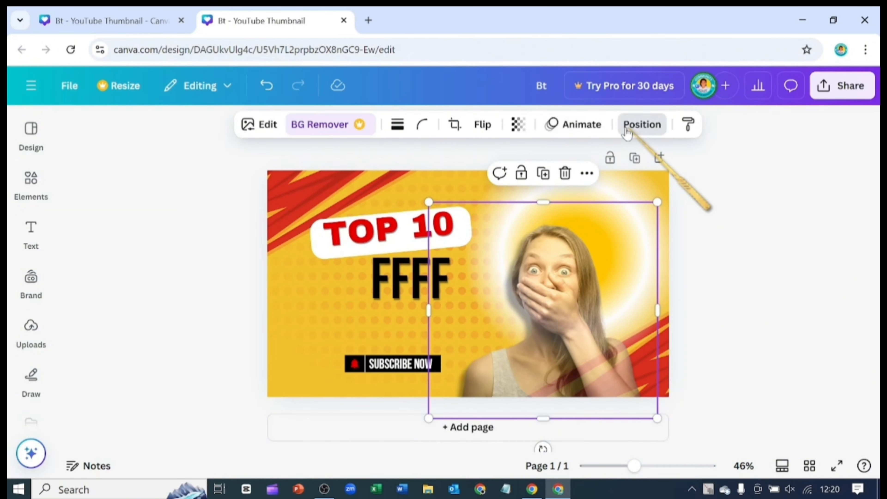
- Examine the thumbnail's full layer list, selecting the layers one by one from the background up to the black label rectangle
click(628, 129)
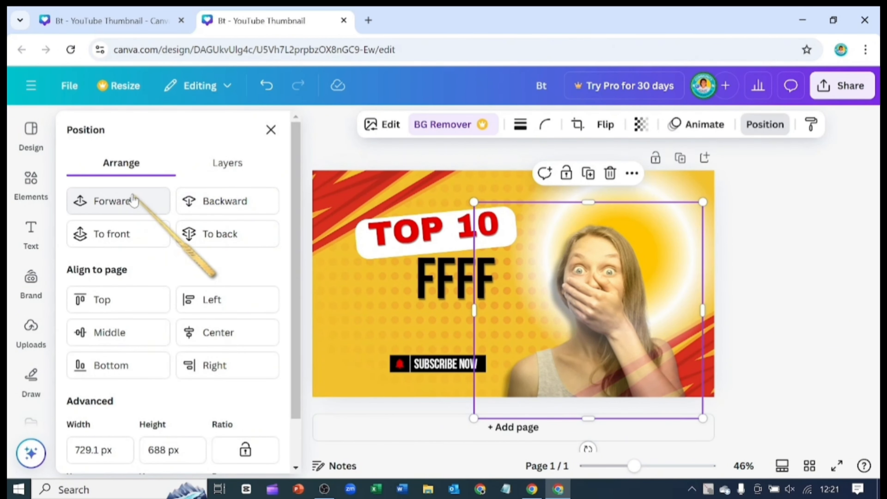
click(225, 171)
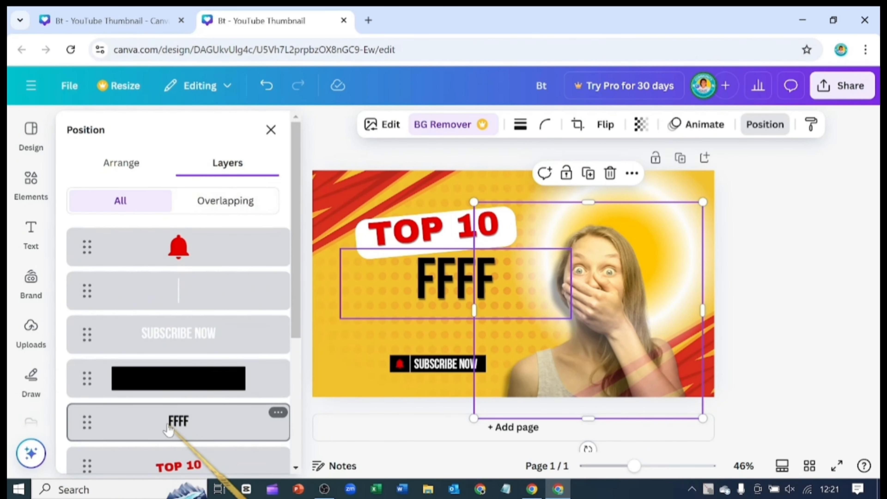
scroll(169, 430, down, 5)
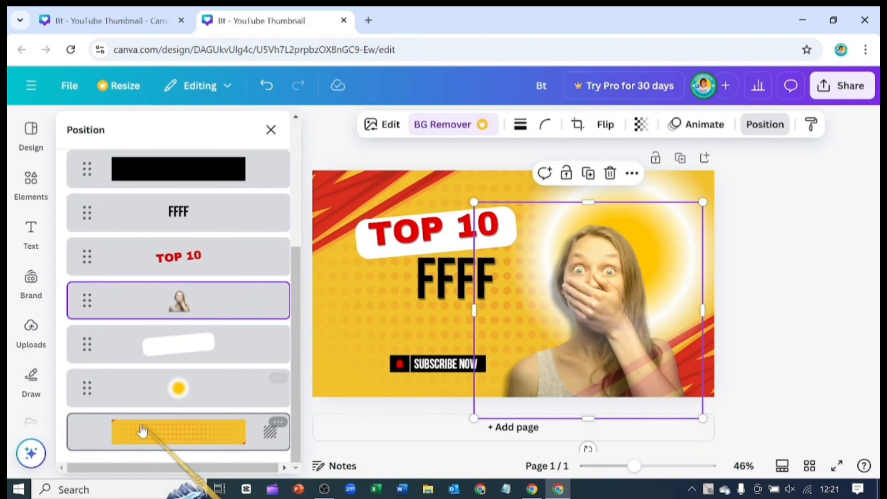
click(134, 431)
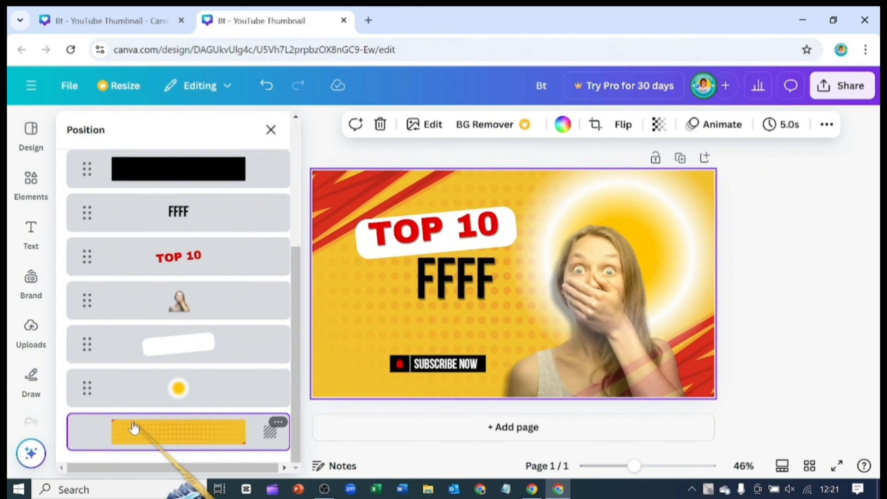
click(148, 396)
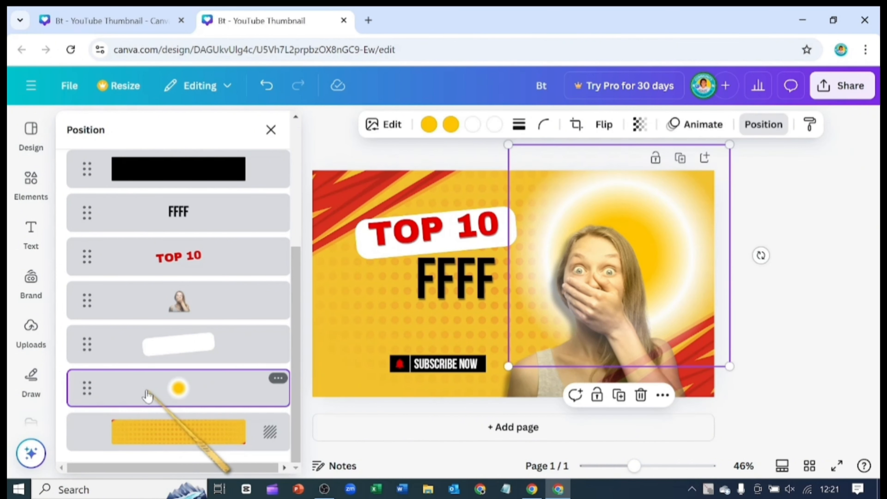
click(160, 353)
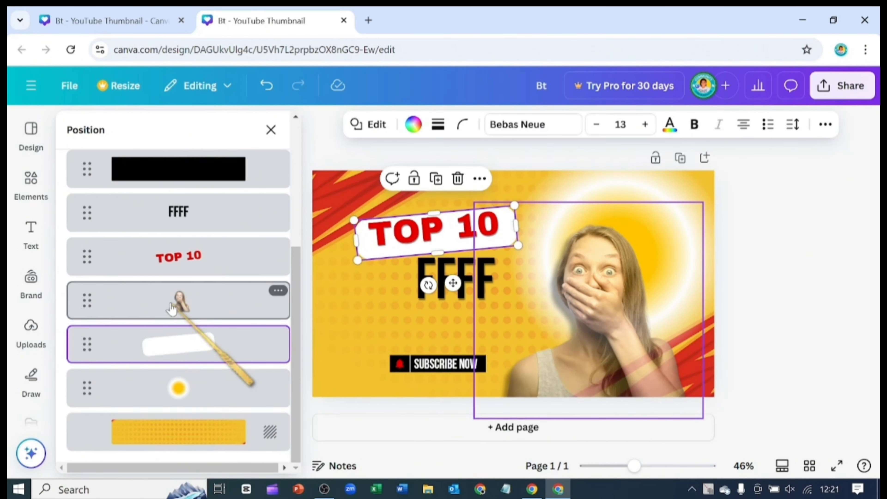
click(171, 309)
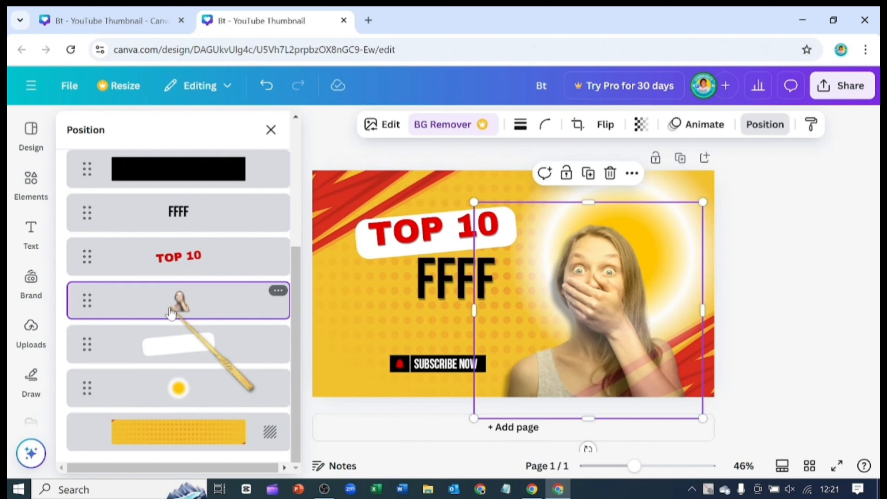
click(160, 258)
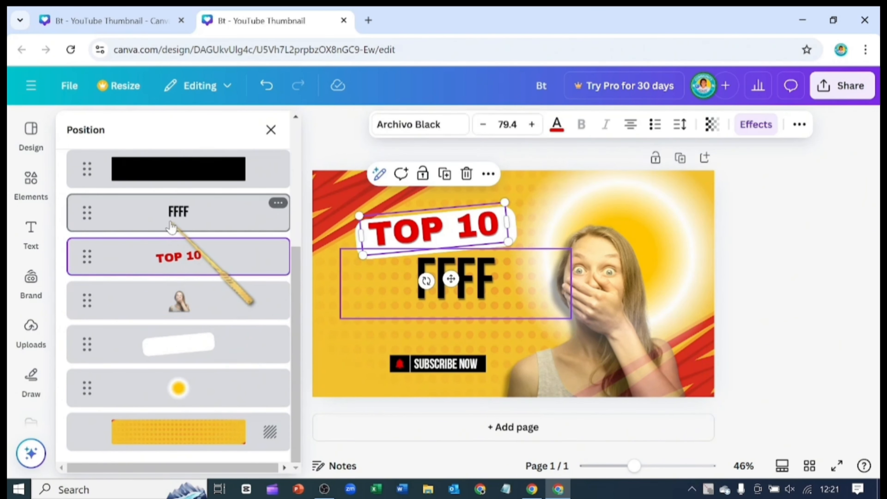
click(172, 227)
scroll(174, 242, up, 5)
scroll(174, 245, down, 3)
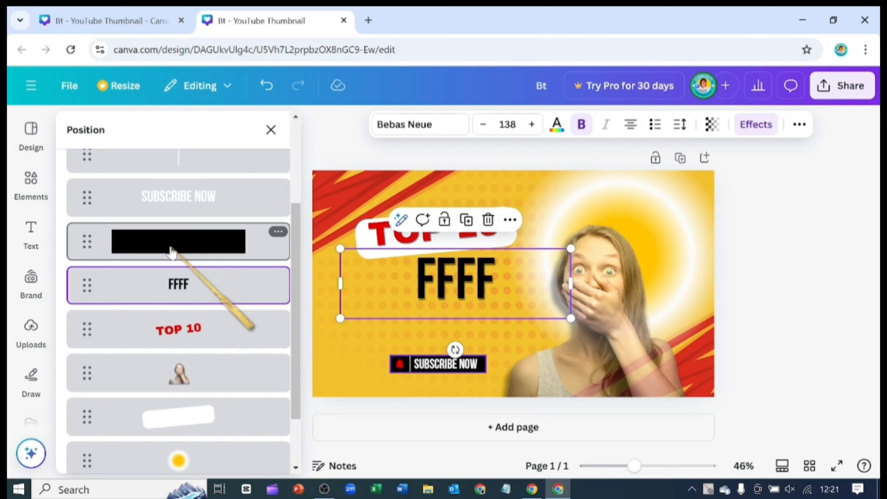
click(172, 250)
scroll(173, 248, up, 4)
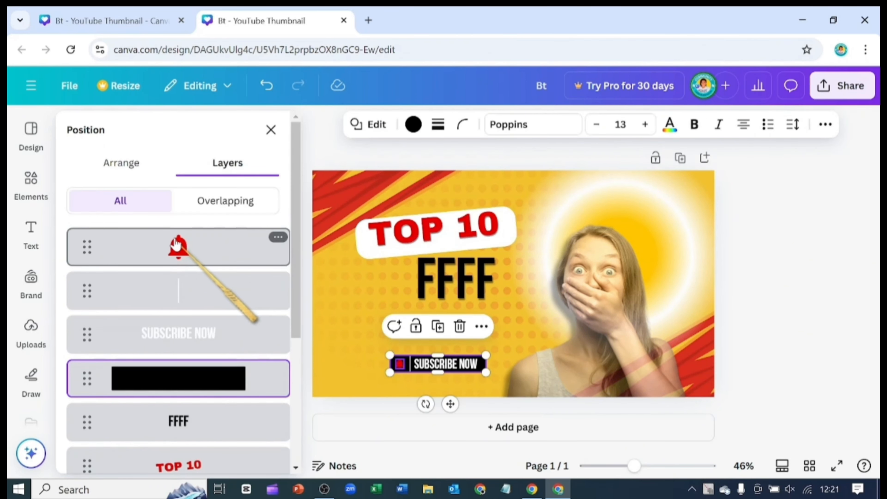
- View only the overlapping layers for the SUBSCRIBE NOW text, divider line and black rectangle, and return to all layers
click(199, 211)
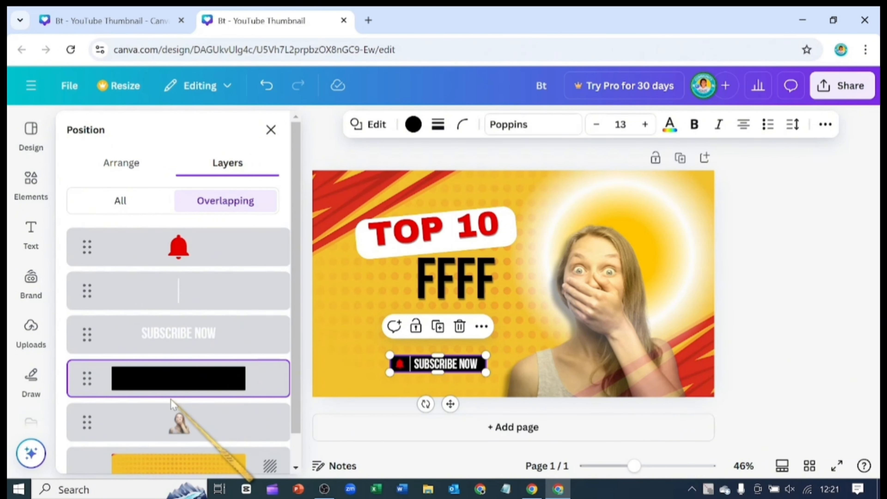
click(182, 343)
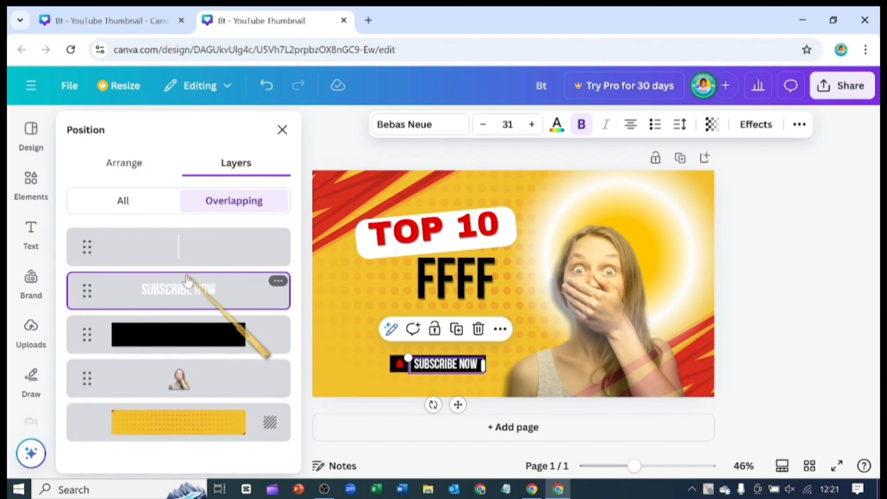
click(191, 249)
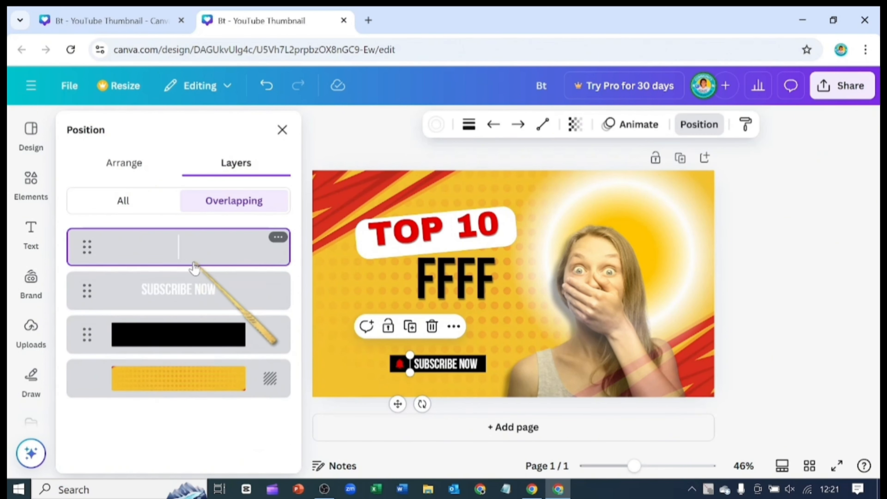
click(195, 291)
click(182, 333)
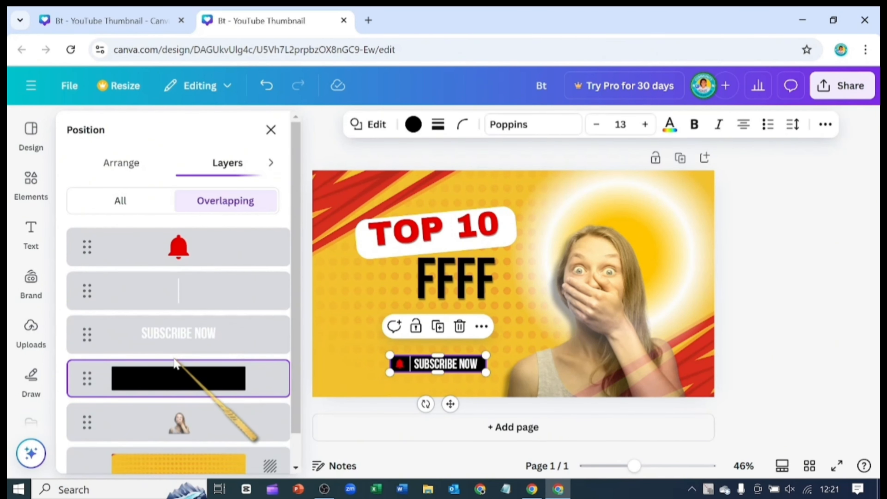
mouse_move(172, 365)
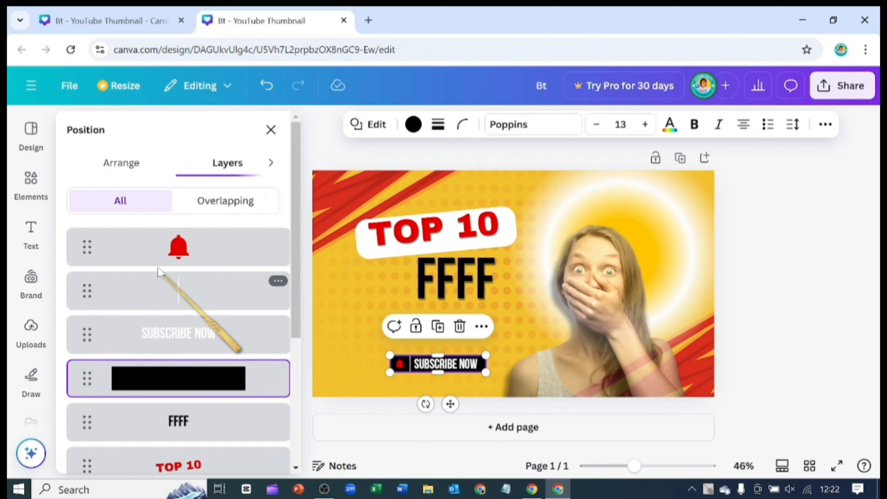
- Send the white shape behind TOP 10 to the back, trying the one-level forward and backward moves first
click(127, 167)
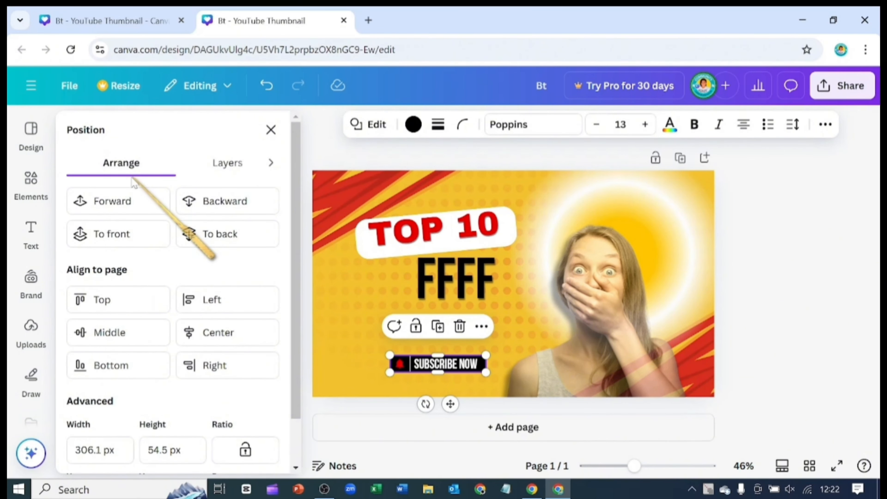
click(357, 238)
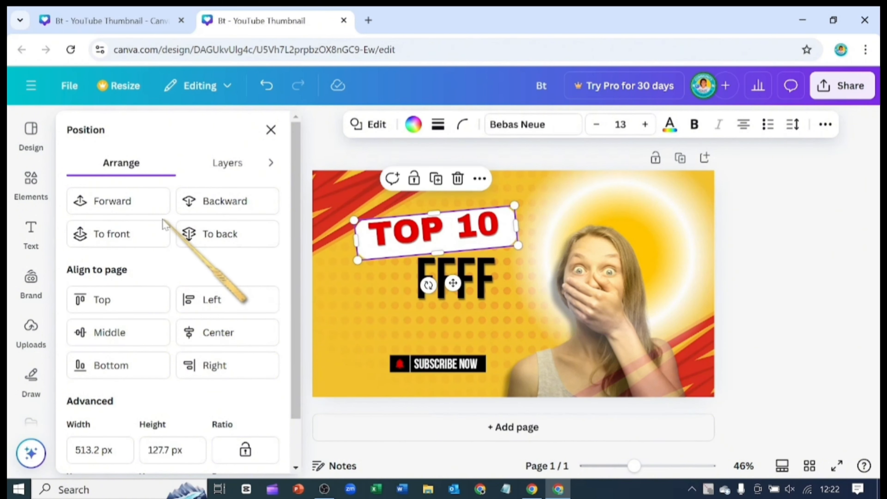
click(150, 213)
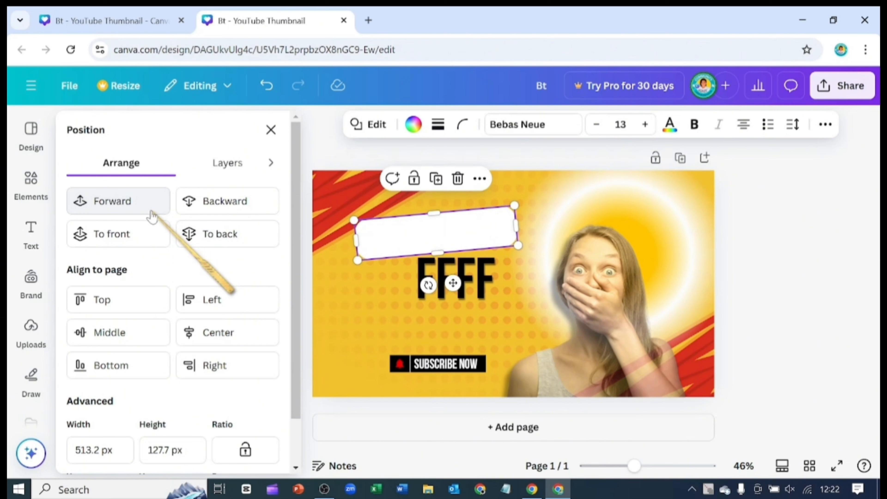
click(198, 210)
click(190, 233)
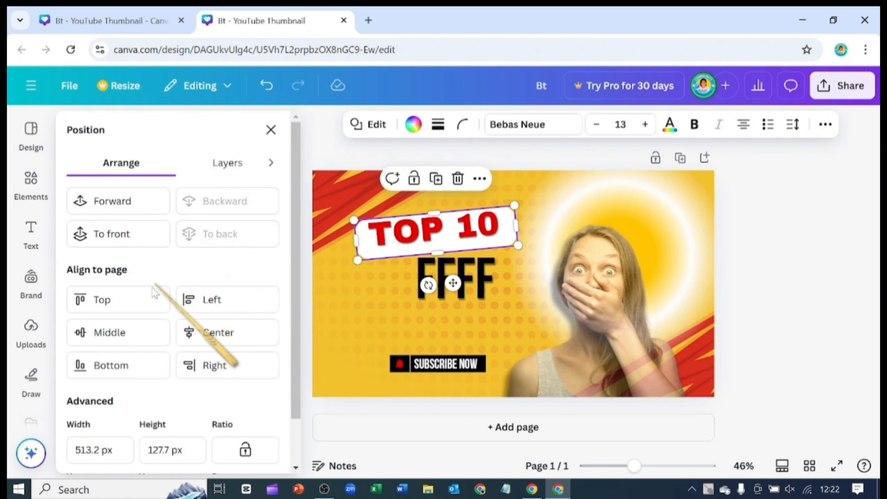
- Try aligning the white shape to the page's middle and center, undo both alignments and close the position settings
click(113, 327)
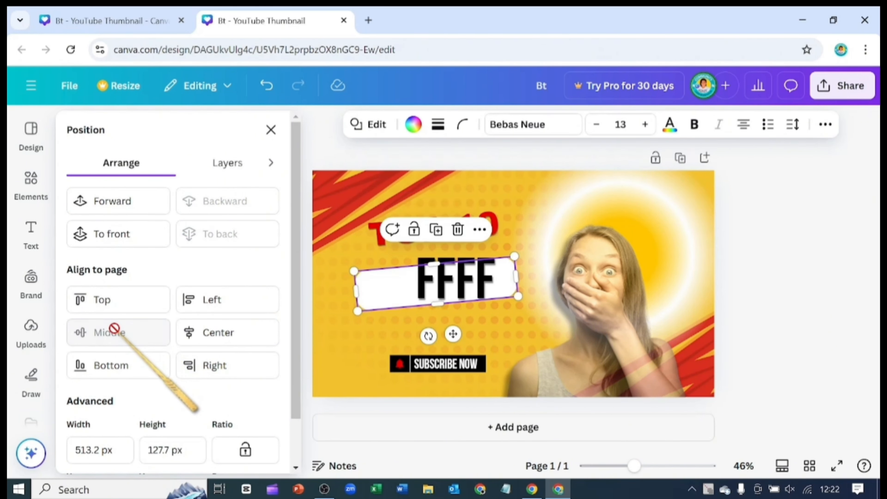
click(214, 330)
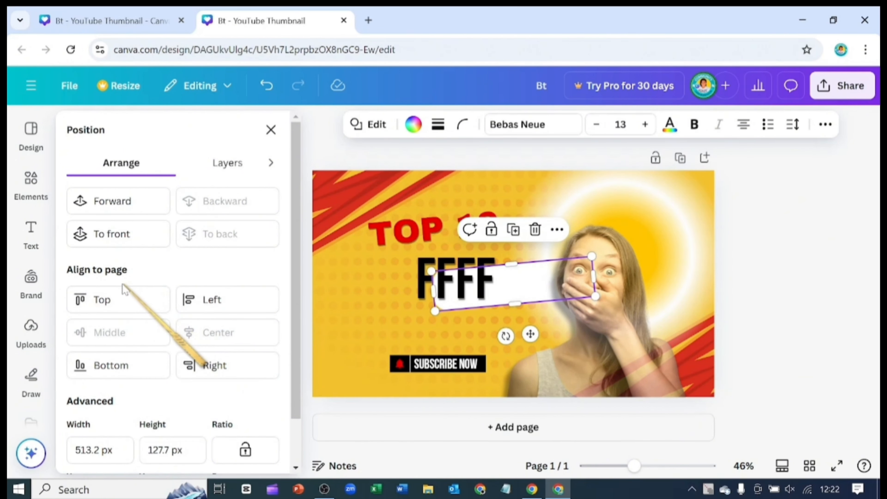
click(275, 99)
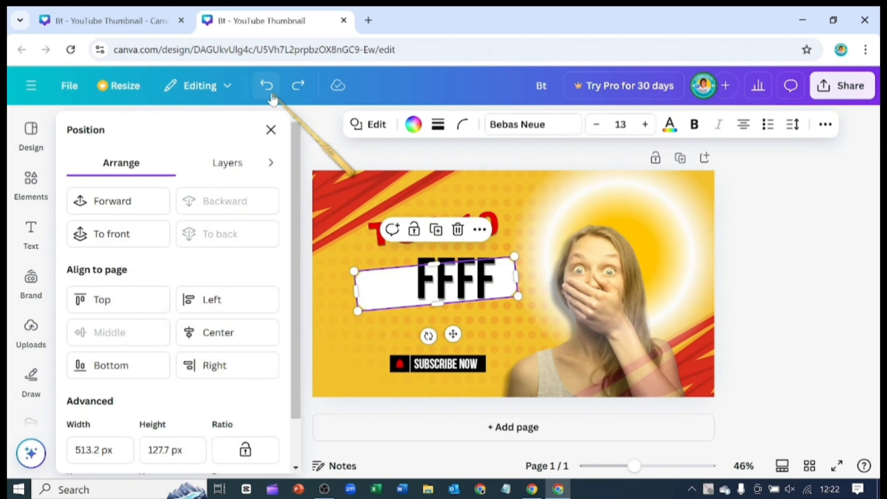
click(274, 99)
click(271, 130)
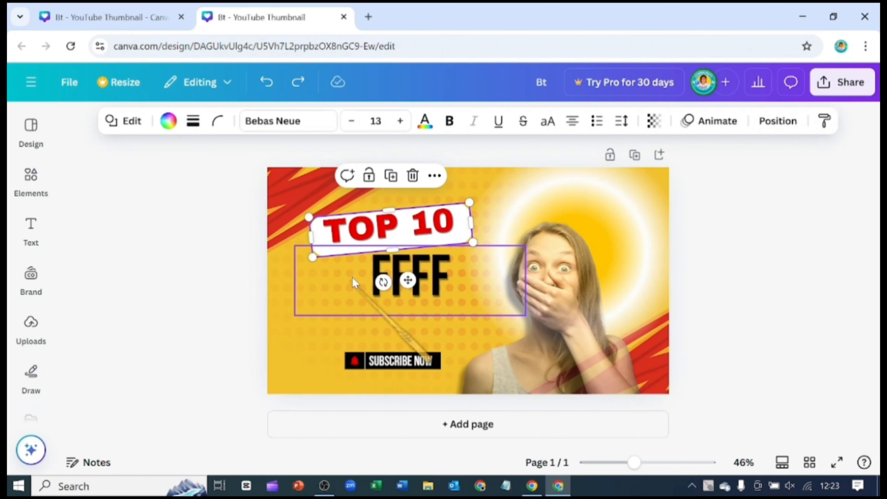
- Try copying the TOP 10 text style onto the FFFF text, and undo it
click(431, 238)
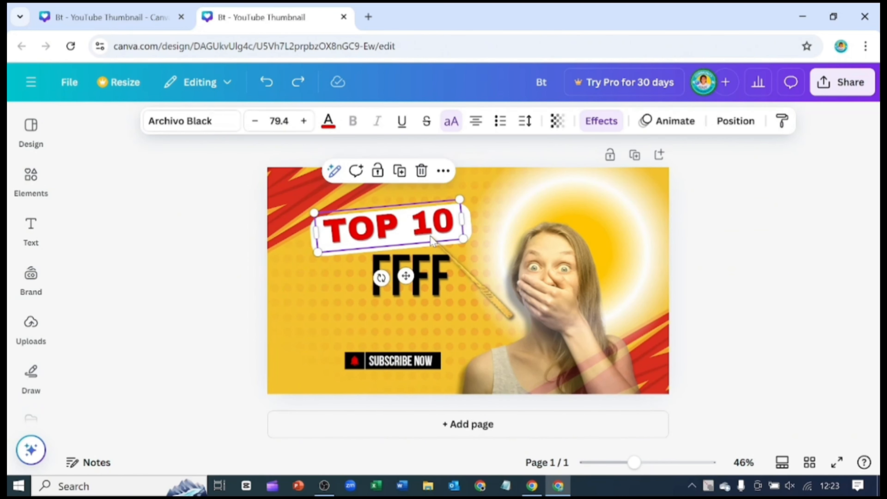
click(782, 122)
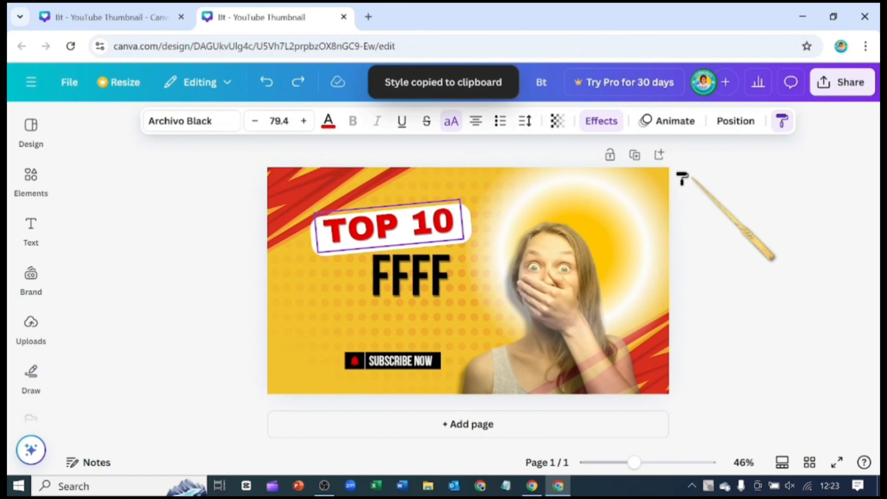
click(406, 264)
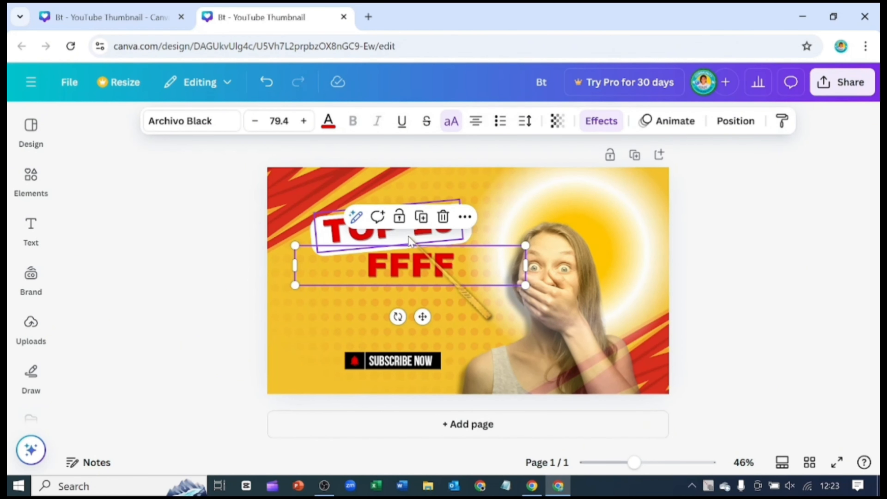
click(271, 90)
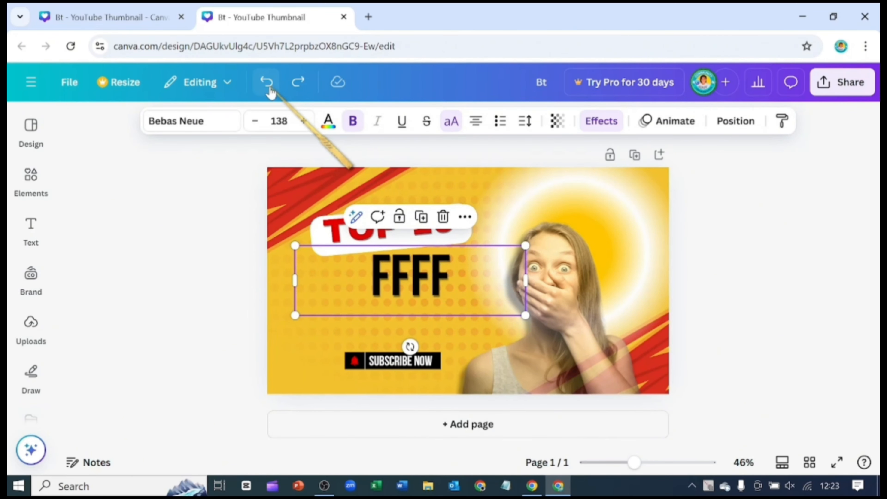
- Copy the FFFF text's style and apply it to the TOP 10 text
click(782, 124)
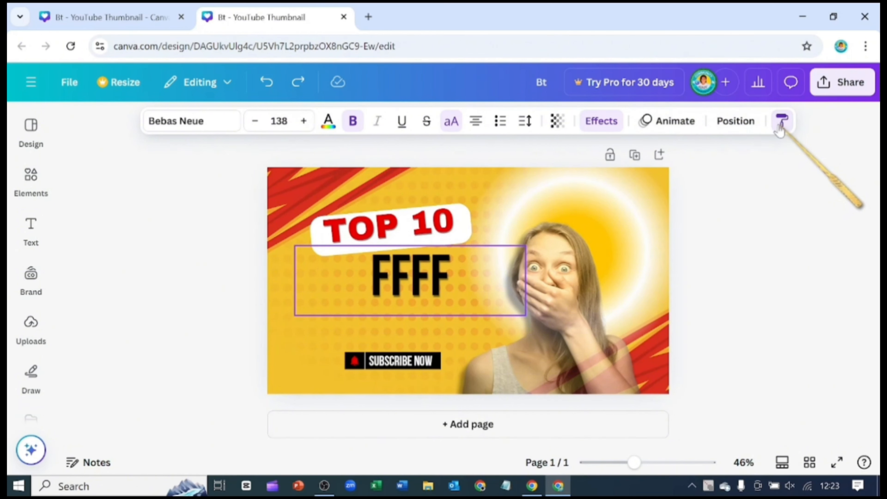
click(372, 241)
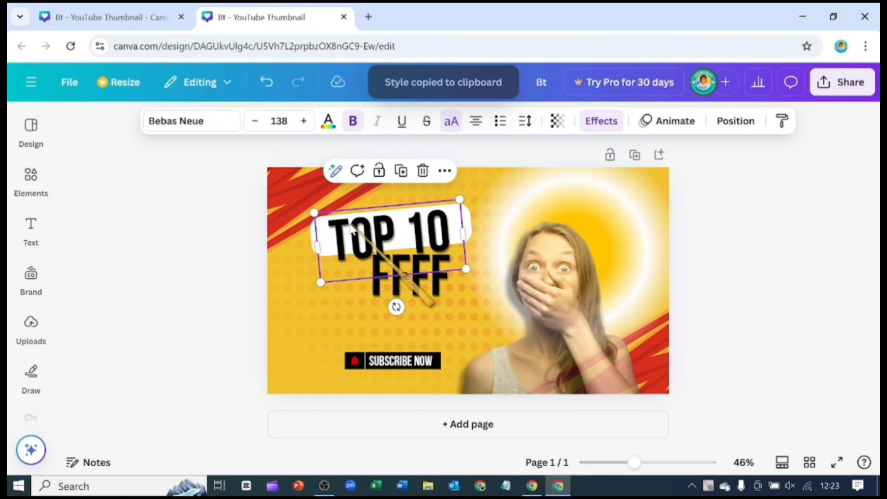
- Undo the style pasted onto the TOP 10 text
key(ctrl+z)
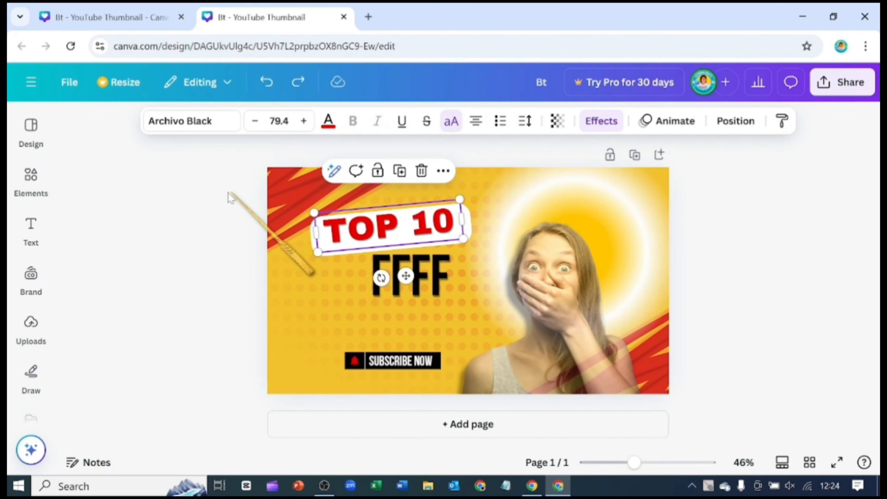
- Search the elements library for "grunge"
click(39, 187)
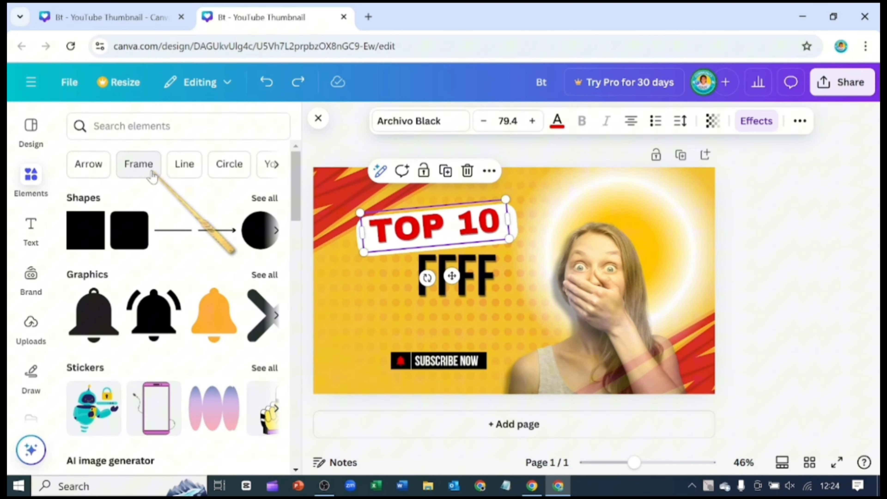
click(200, 131)
text(gr)
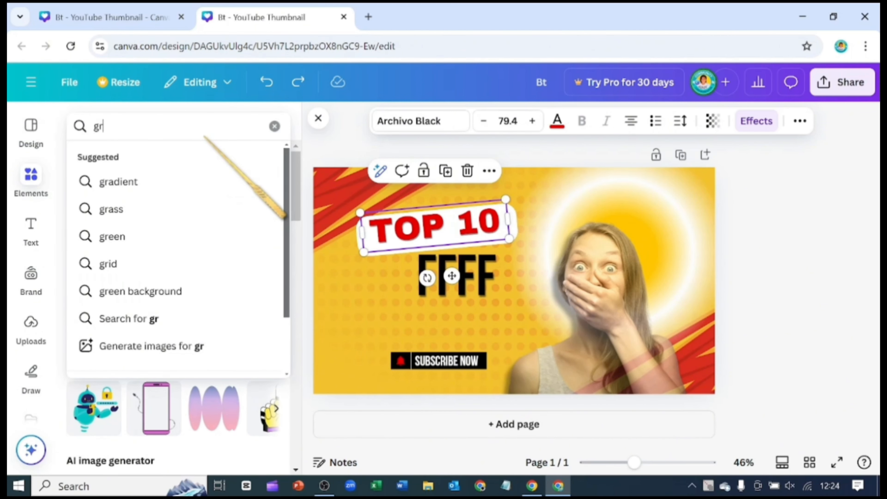
text(unge)
key(Return)
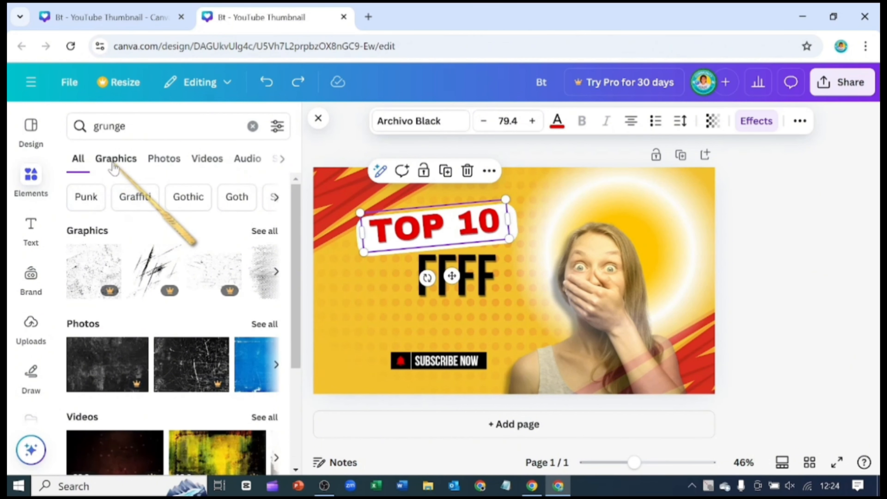
- Review the grunge results by category: graphics, photos, videos, audio, shapes, frames, mockups and charts
click(124, 161)
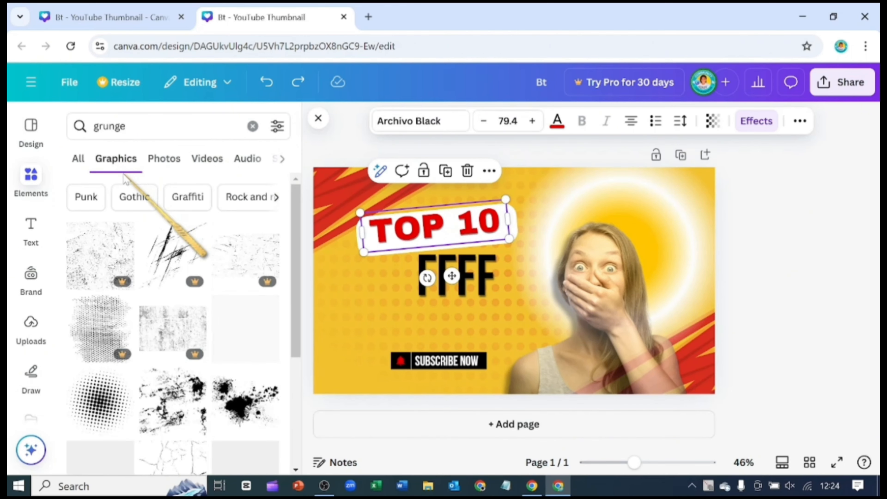
click(176, 166)
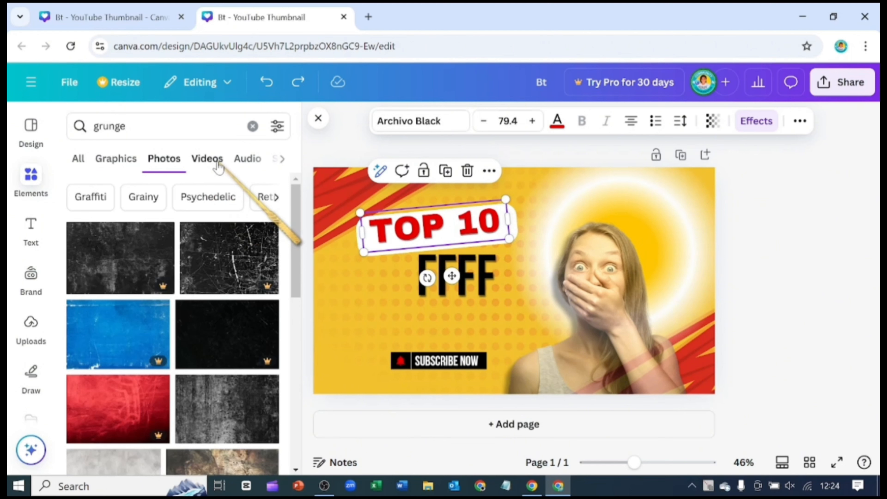
click(215, 163)
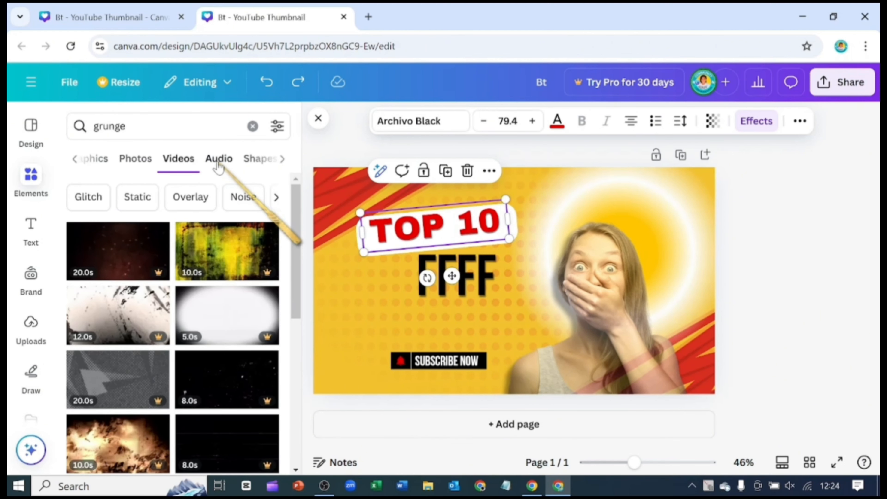
click(218, 165)
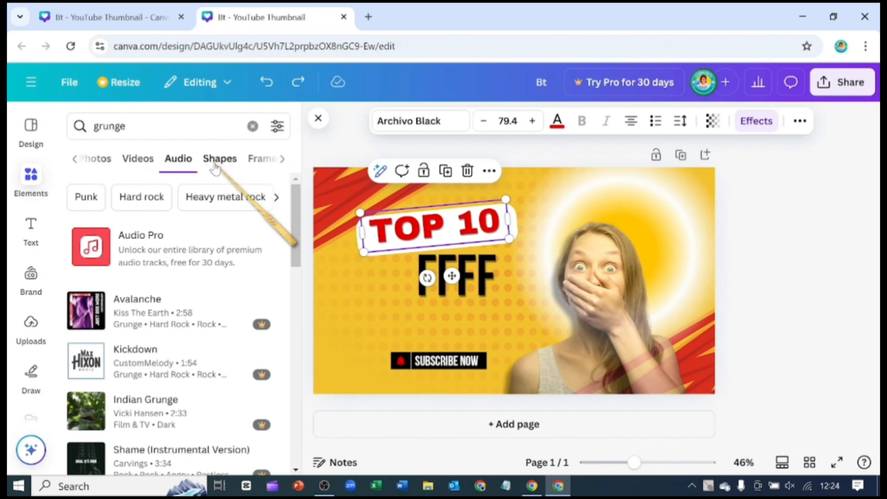
click(216, 165)
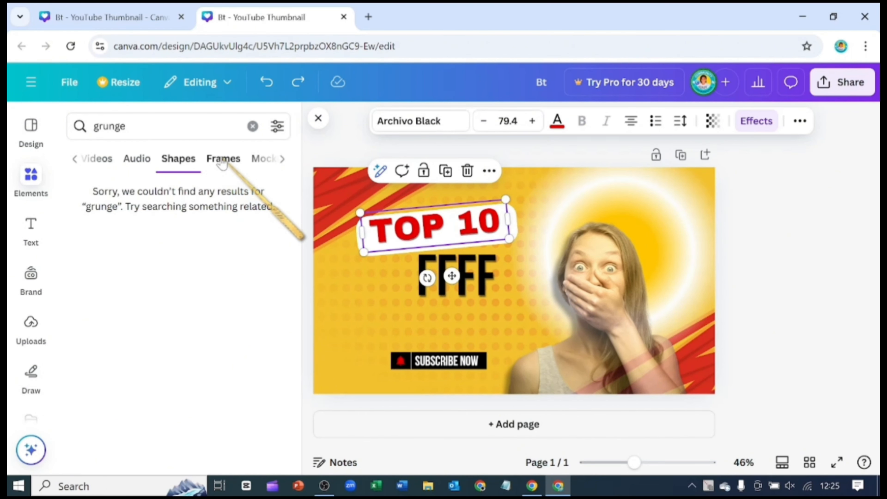
click(220, 163)
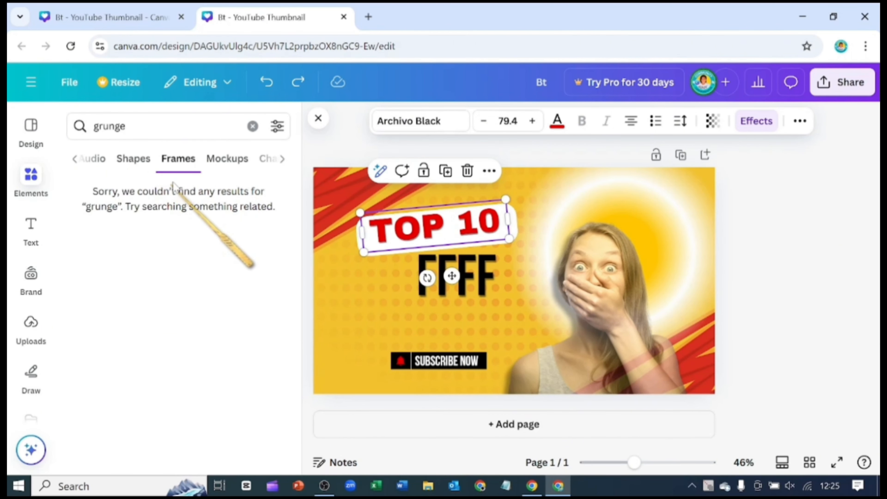
click(222, 163)
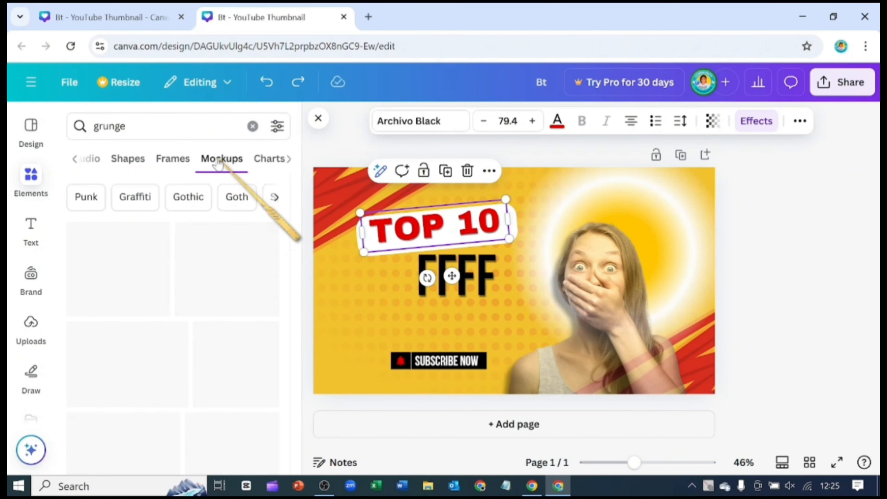
click(274, 163)
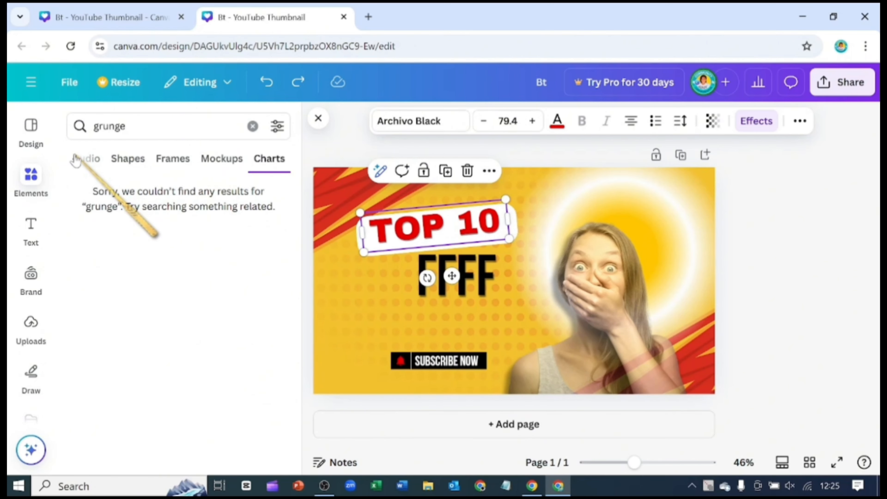
- Add the plain brown grunge photo from the photo results to the thumbnail
click(75, 159)
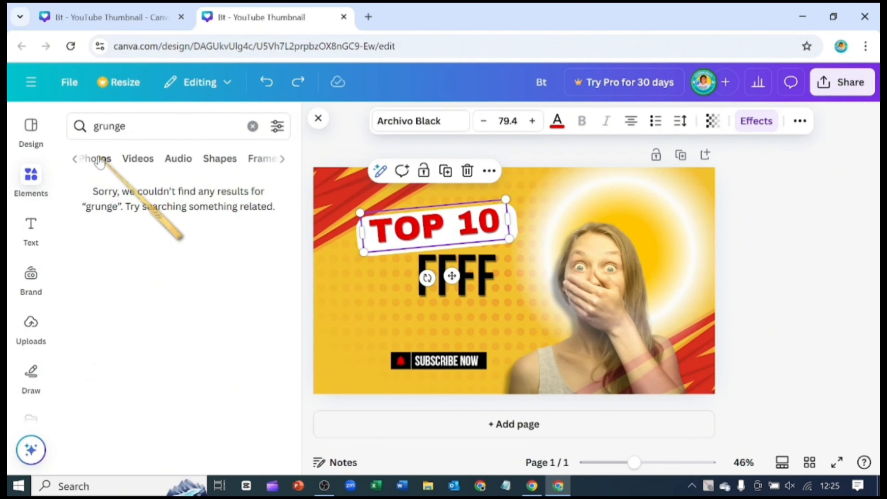
click(100, 159)
scroll(141, 290, down, 5)
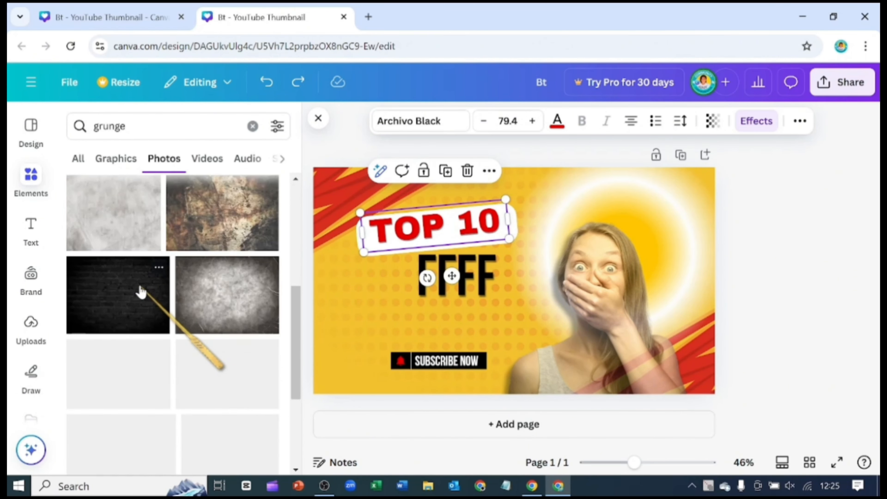
scroll(141, 290, down, 5)
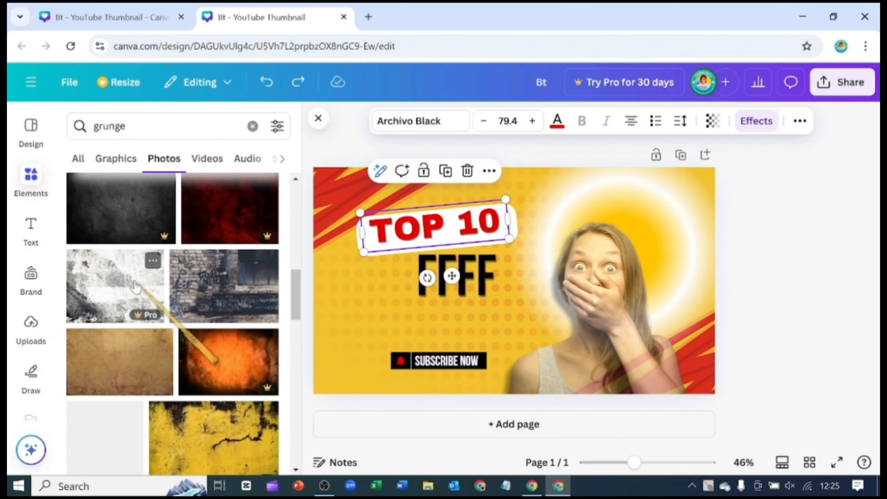
scroll(136, 287, down, 4)
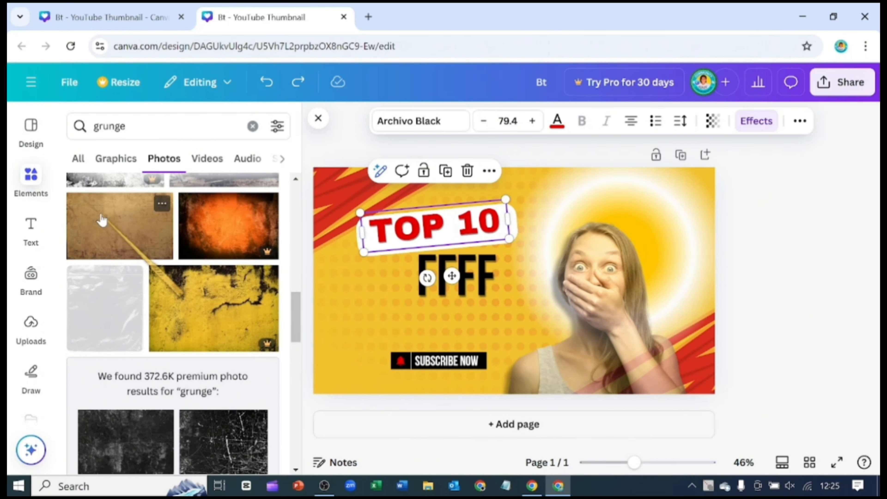
click(105, 221)
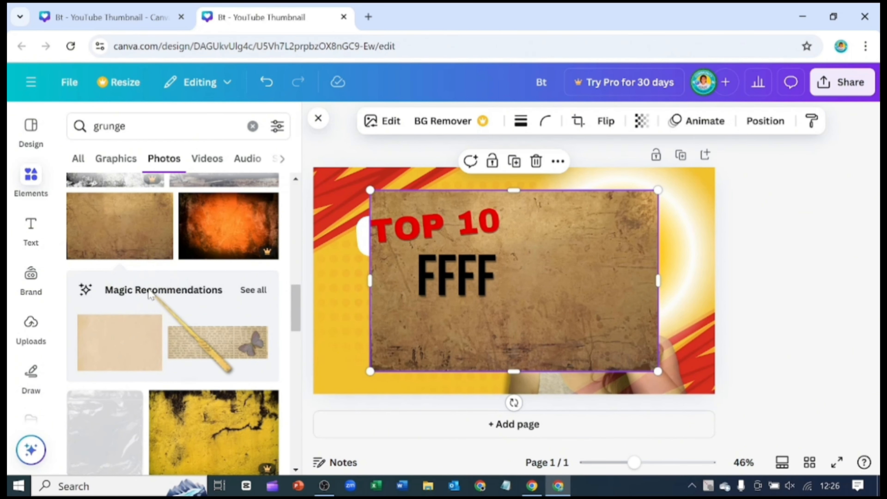
- Star the "Vintage Letters on Brown Background" photo from the full list of Magic Recommendations
click(254, 290)
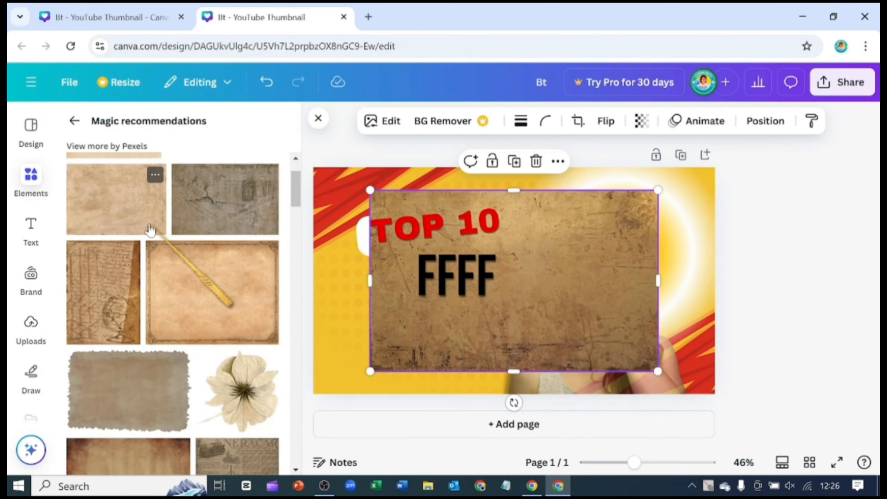
scroll(154, 247, down, 5)
scroll(154, 247, down, 10)
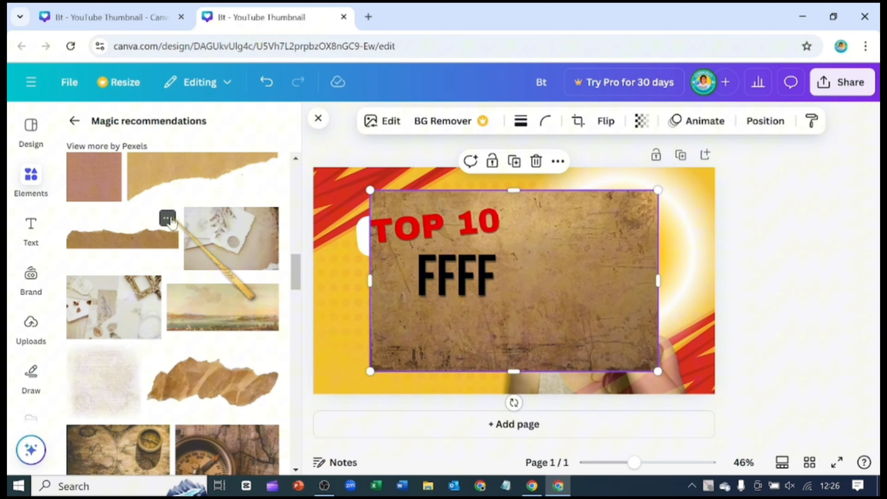
click(267, 218)
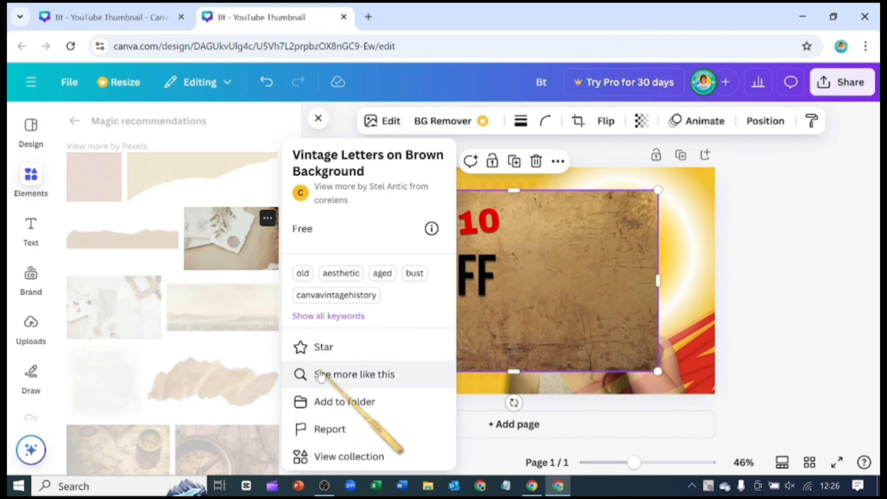
click(299, 349)
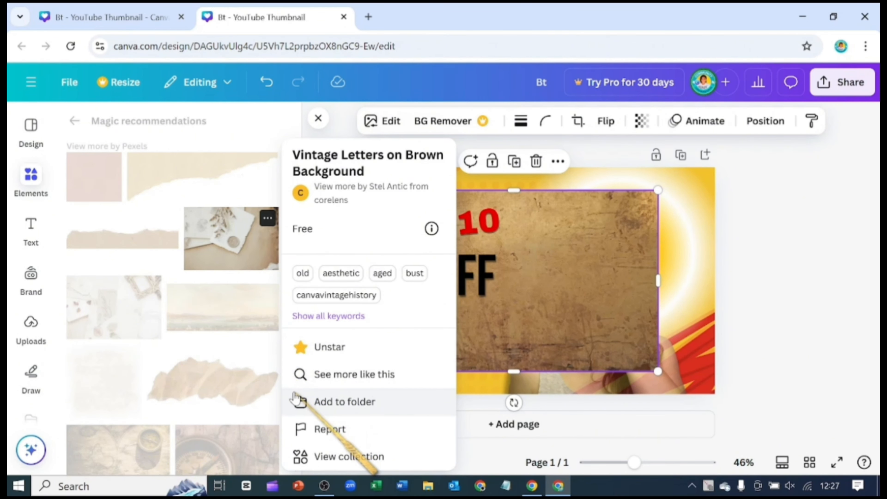
- Check the starred photo's add-to-folder options without choosing a folder, and browse the collection it belongs to
click(322, 406)
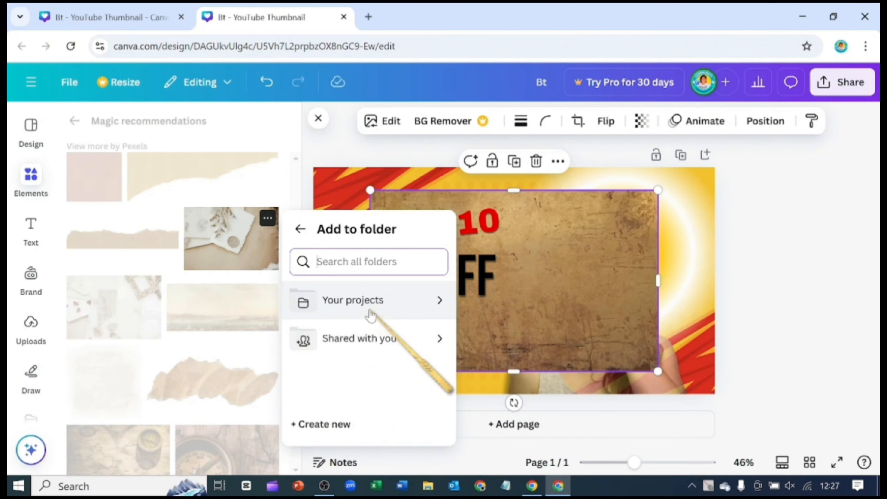
click(300, 229)
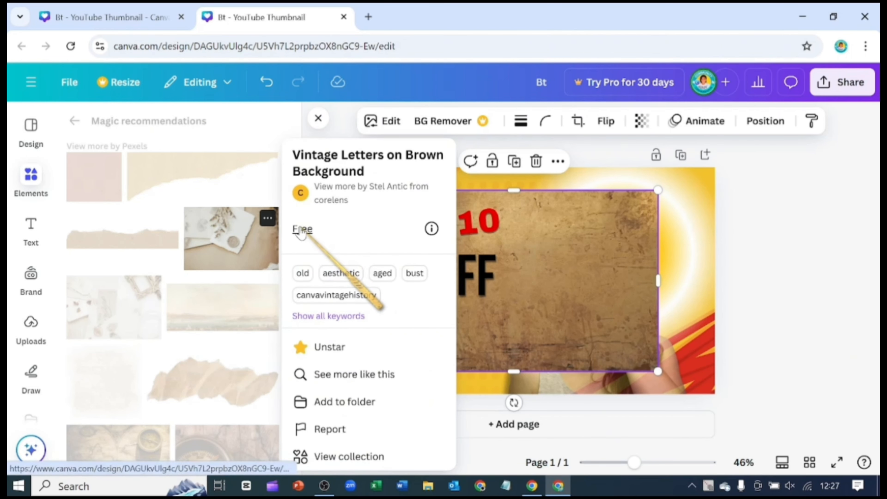
click(332, 461)
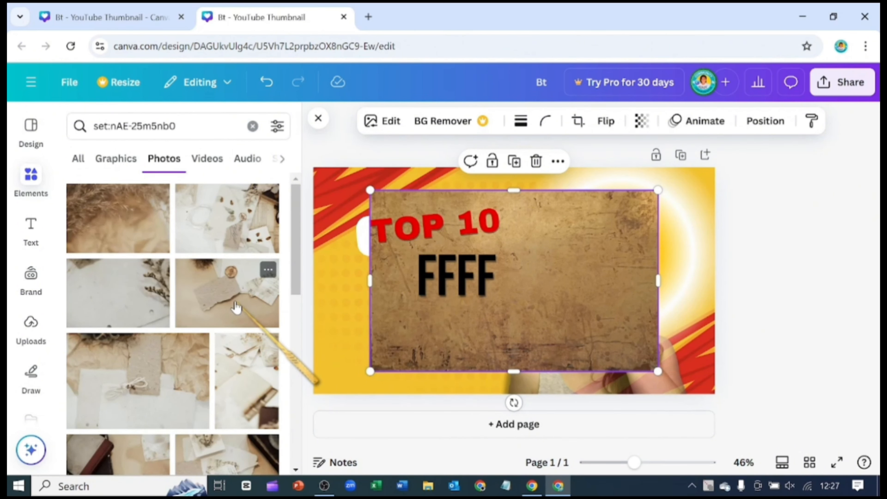
scroll(236, 307, down, 5)
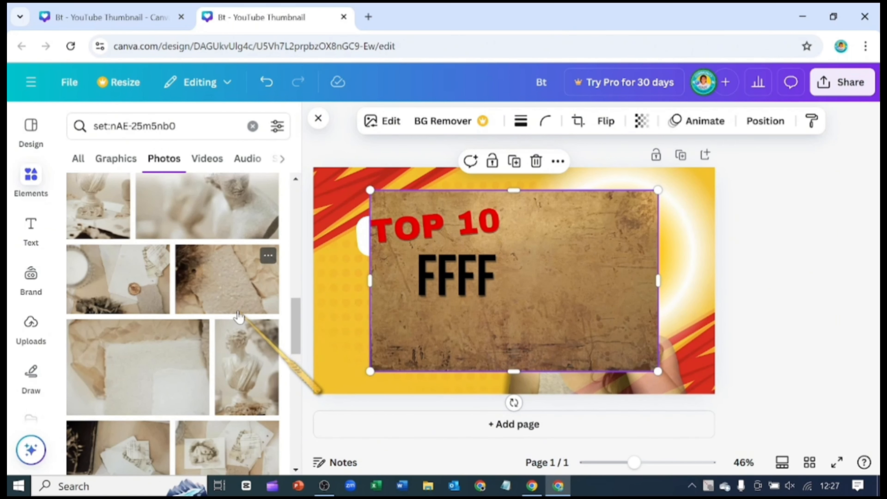
- Delete the brown grunge photo from the thumbnail
click(536, 161)
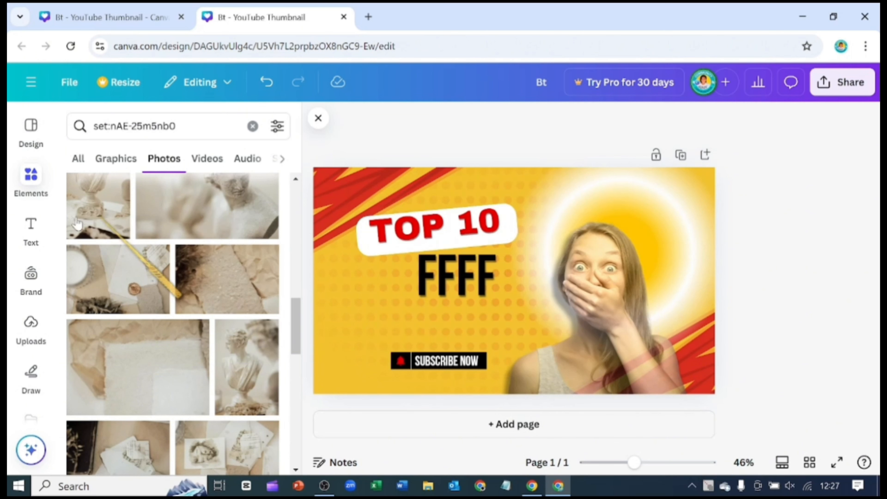
- Add a new text box to the thumbnail and set its font to Poppins
click(24, 228)
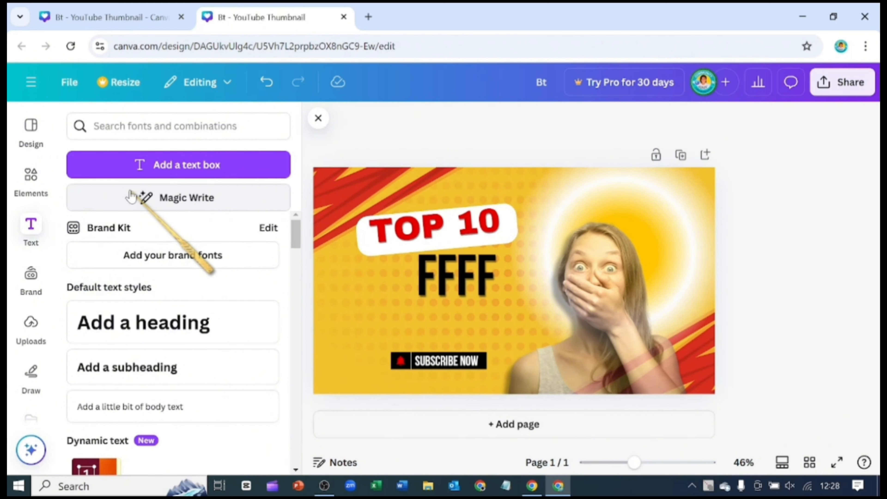
click(149, 175)
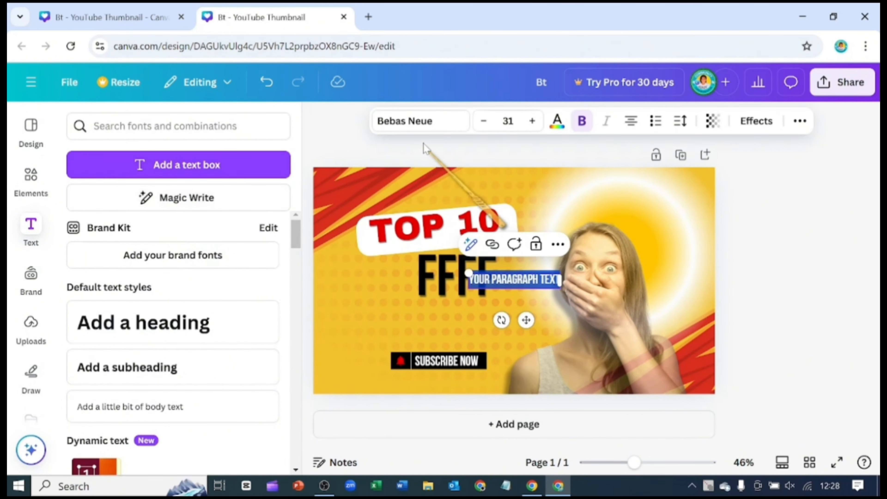
click(430, 130)
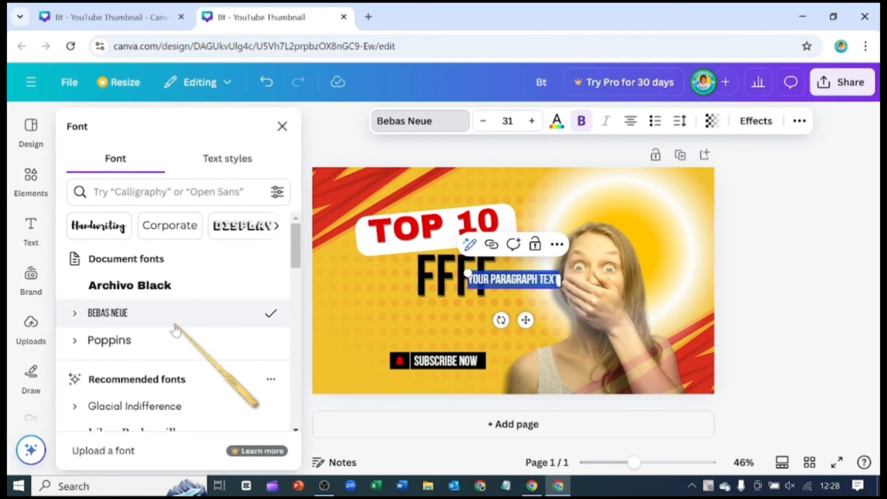
click(165, 342)
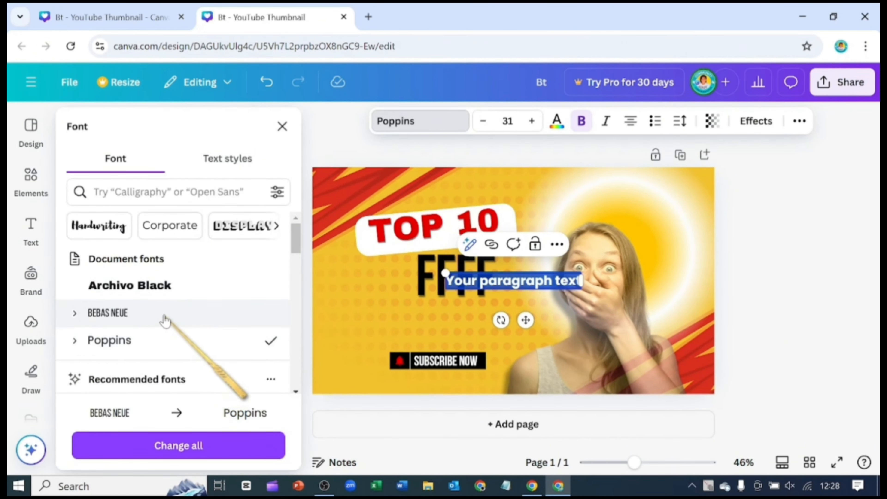
- Look over the brand and document text styles, and browse the ready-made font combinations
click(243, 170)
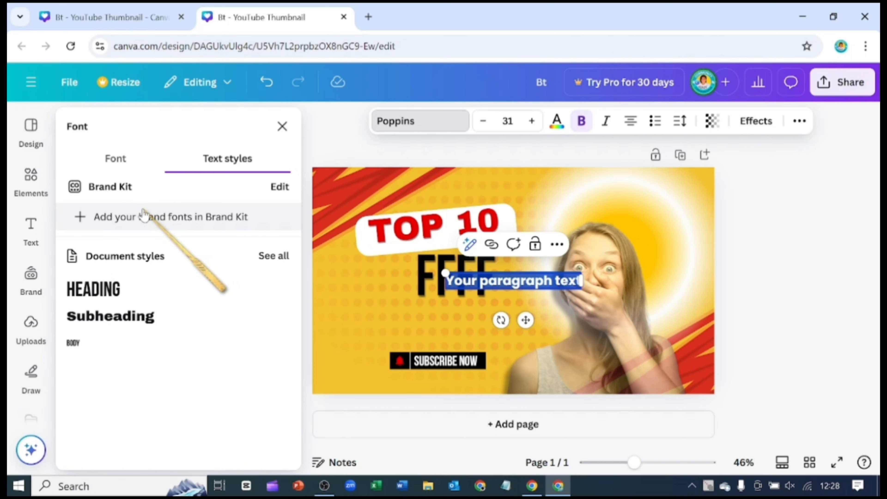
click(282, 126)
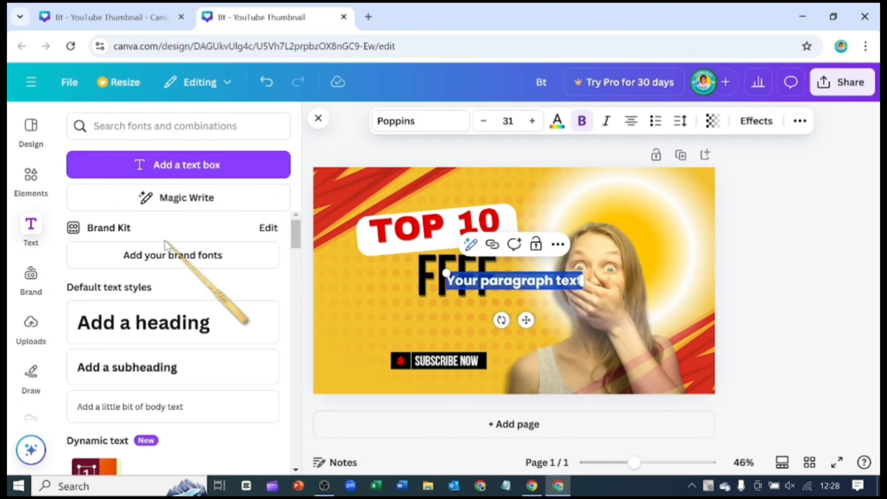
scroll(164, 238, down, 5)
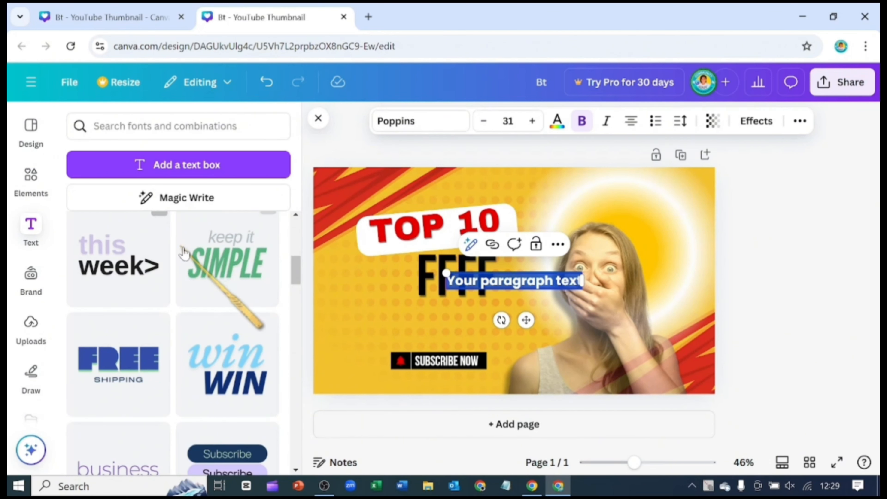
scroll(255, 284, down, 5)
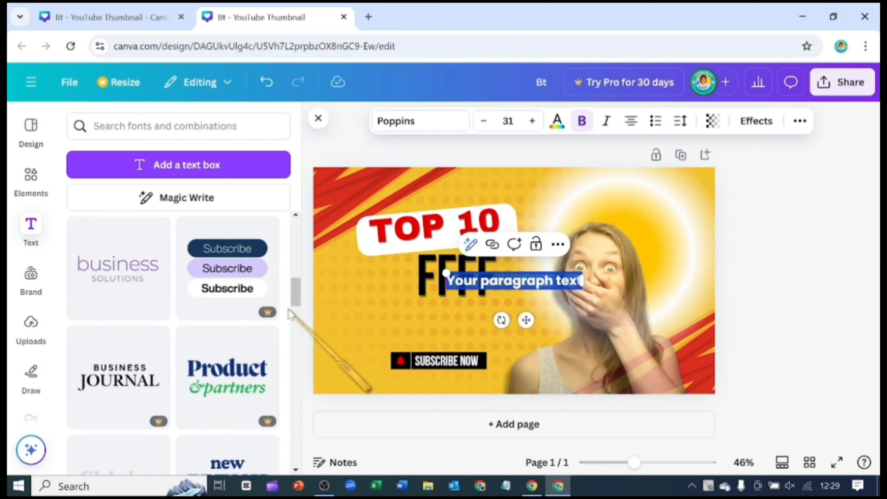
scroll(291, 315, down, 5)
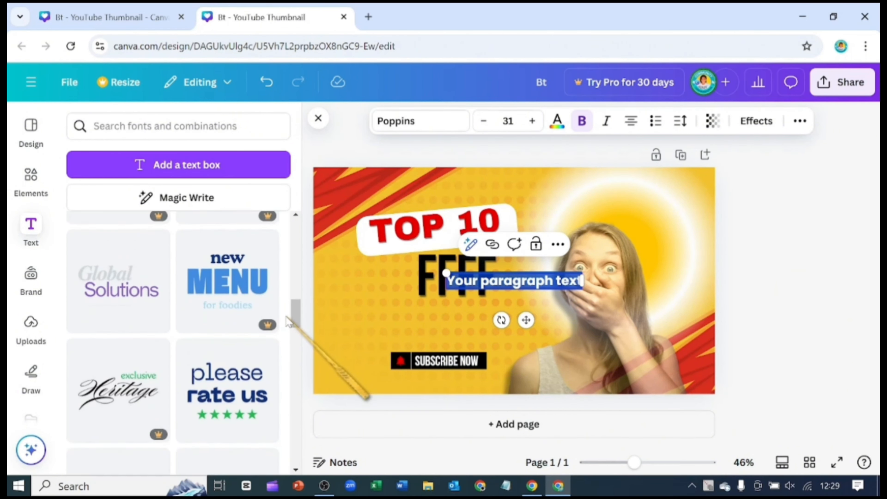
- Look over the remaining font combinations and dynamic text options, and review the brand templates and Brand Kit sections
scroll(287, 319, down, 2)
scroll(292, 314, up, 4)
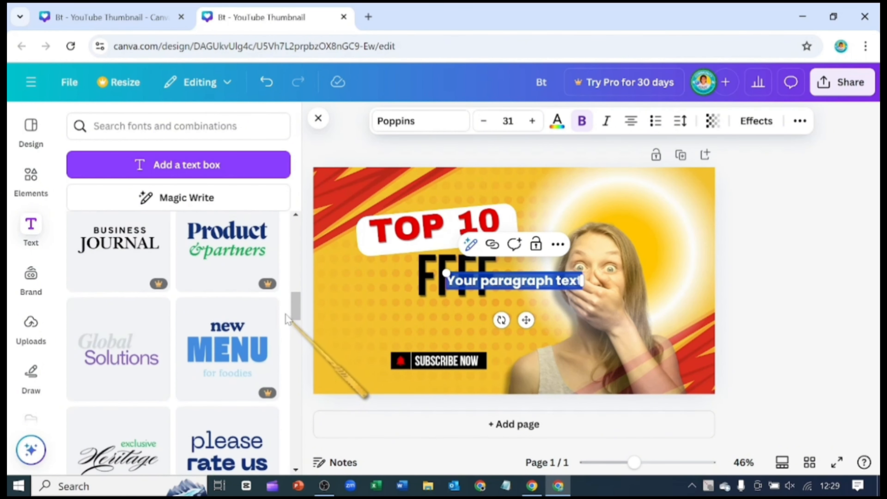
scroll(293, 303, up, 4)
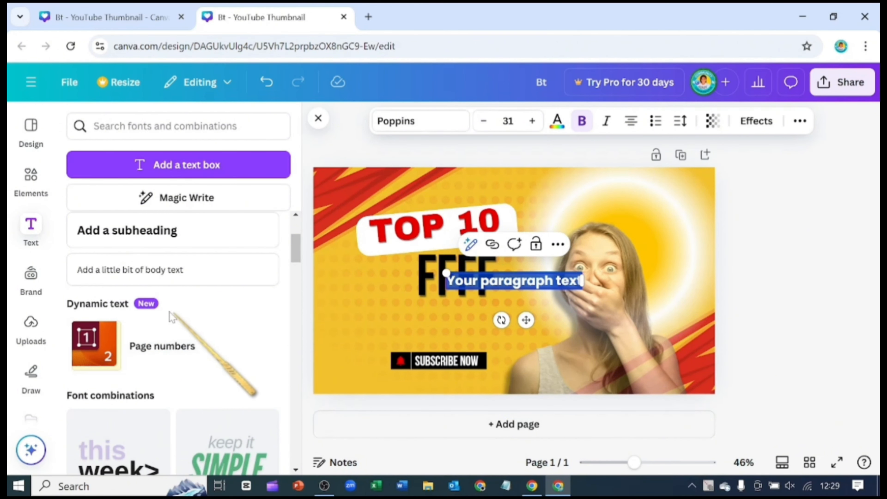
click(31, 274)
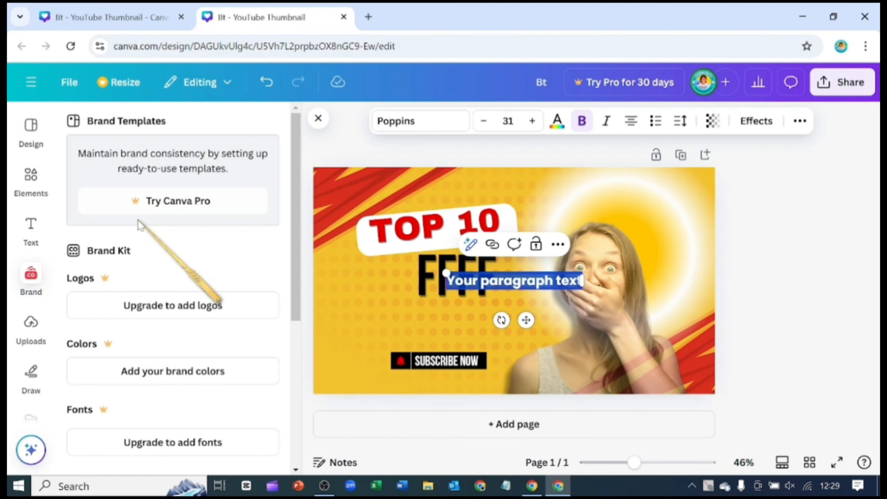
scroll(138, 221, down, 5)
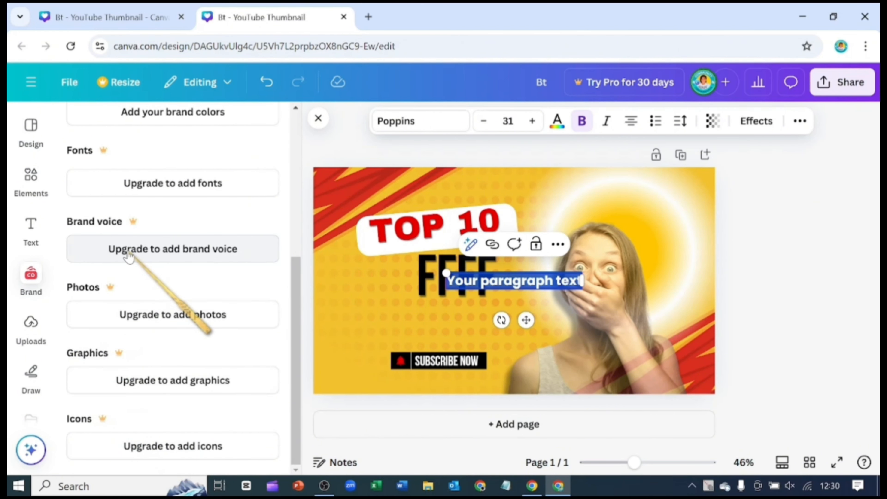
- Check the file upload and self-recording options, including the recording studio, and return to the design without uploading or recording anything
click(31, 325)
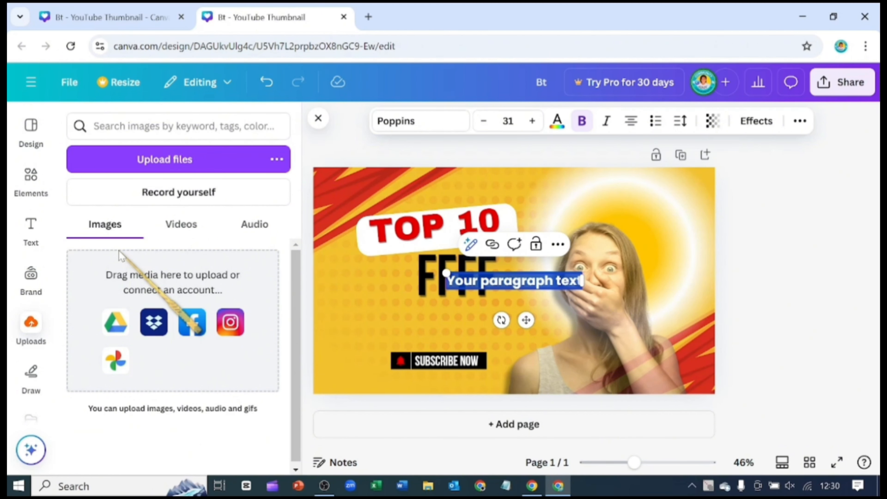
click(161, 159)
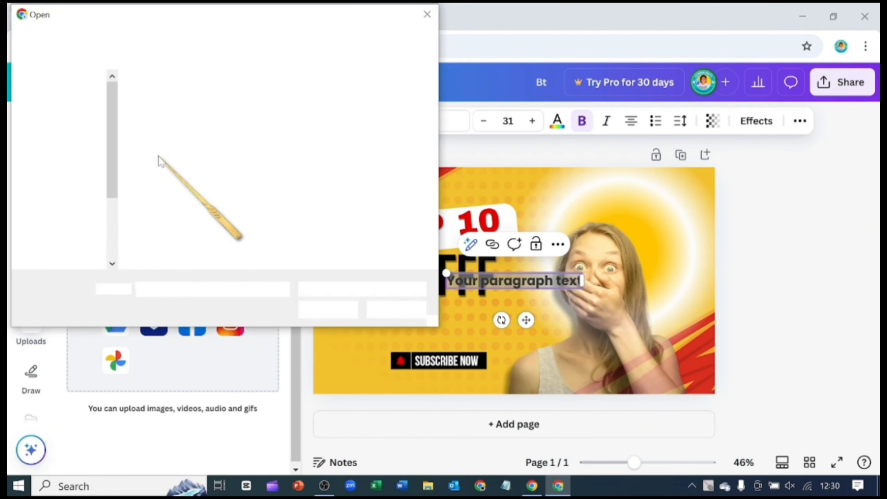
key(Escape)
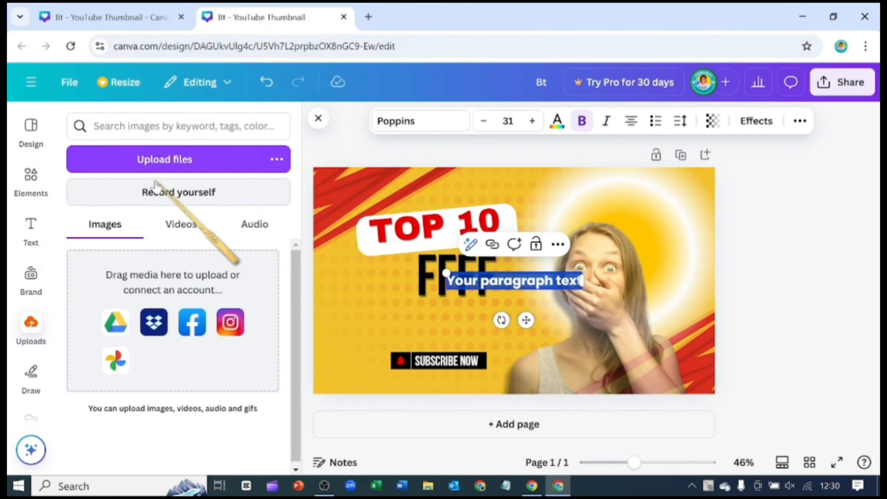
click(148, 192)
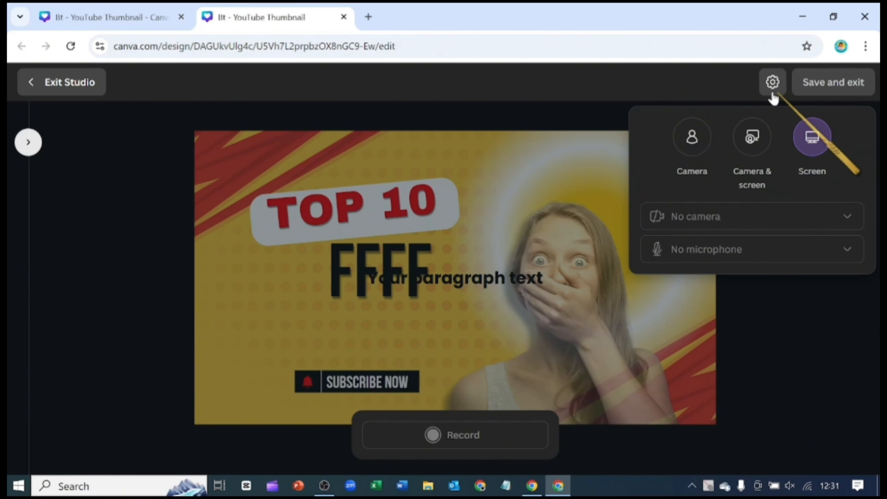
click(33, 83)
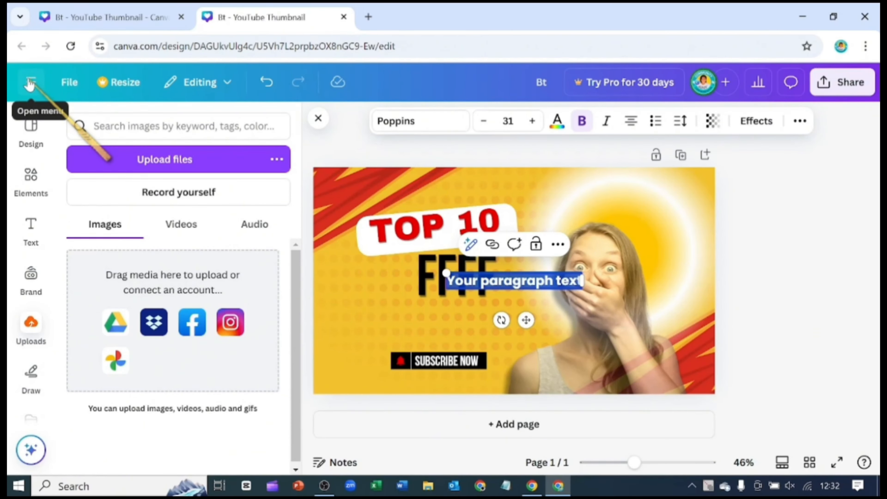
- Add a blank second page and draw a smiling face with eyes, nose and mouth on it using the red marker
click(31, 373)
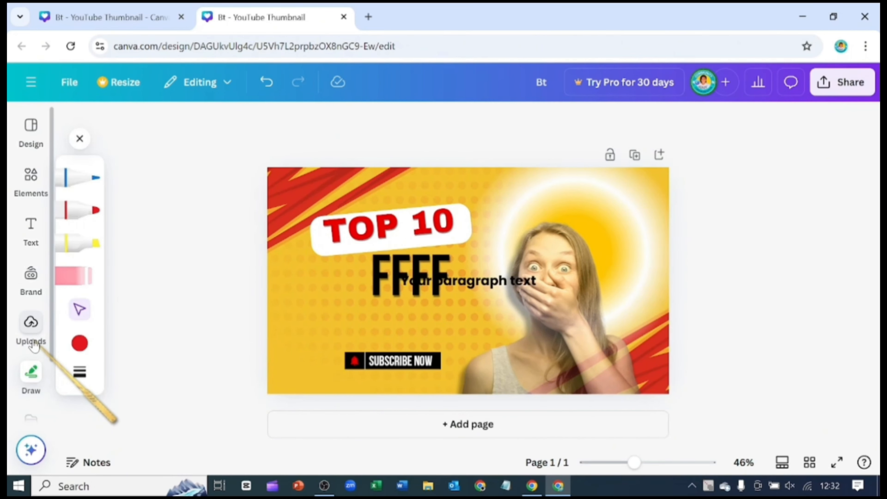
click(71, 280)
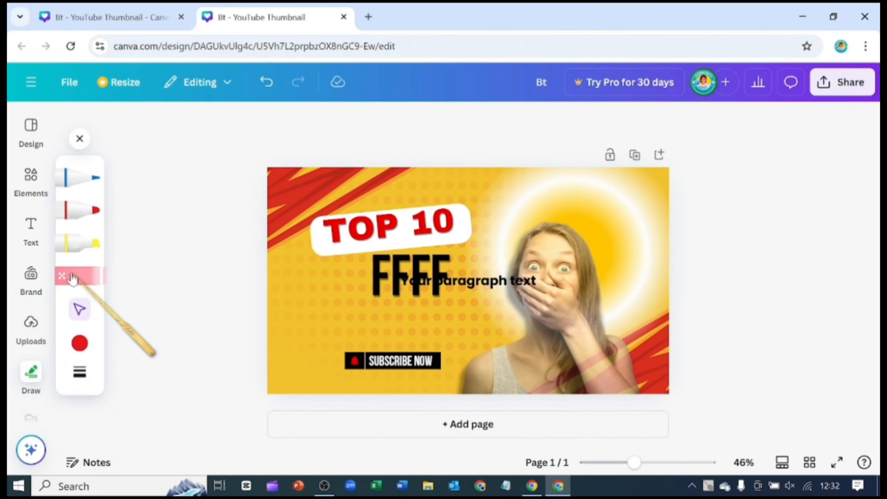
click(318, 433)
click(73, 213)
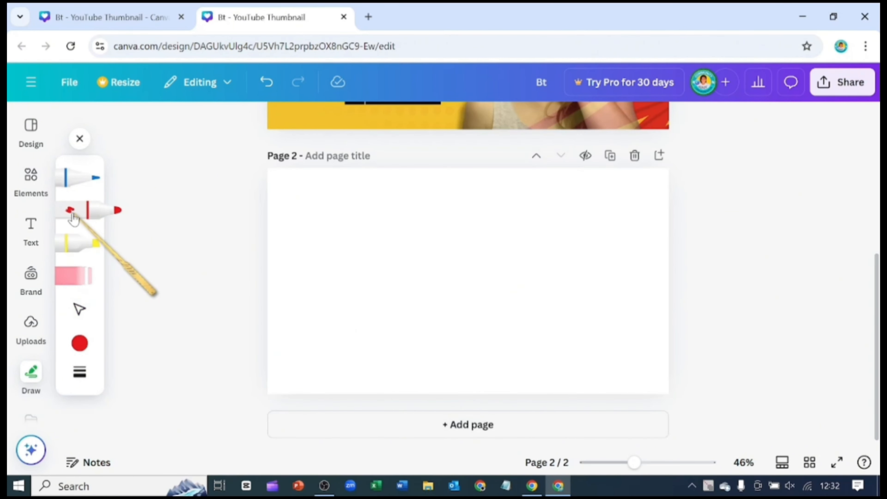
mouse_move(320, 240)
mouse_down()
mouse_move(382, 227)
mouse_move(360, 288)
mouse_move(322, 297)
mouse_move(319, 234)
mouse_move(327, 254)
mouse_move(328, 242)
mouse_move(362, 237)
mouse_up()
drag(337, 267, 365, 270)
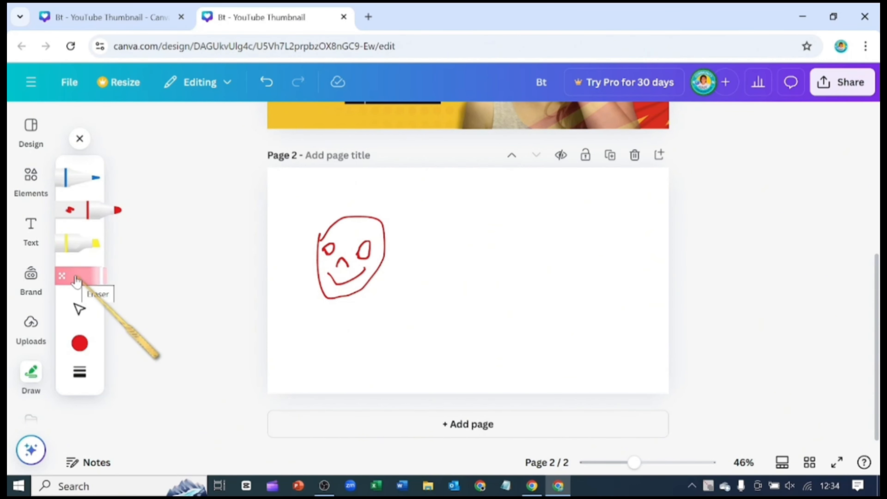
- Change the marker to the yellow document color and draw a small open curve below the face
click(80, 342)
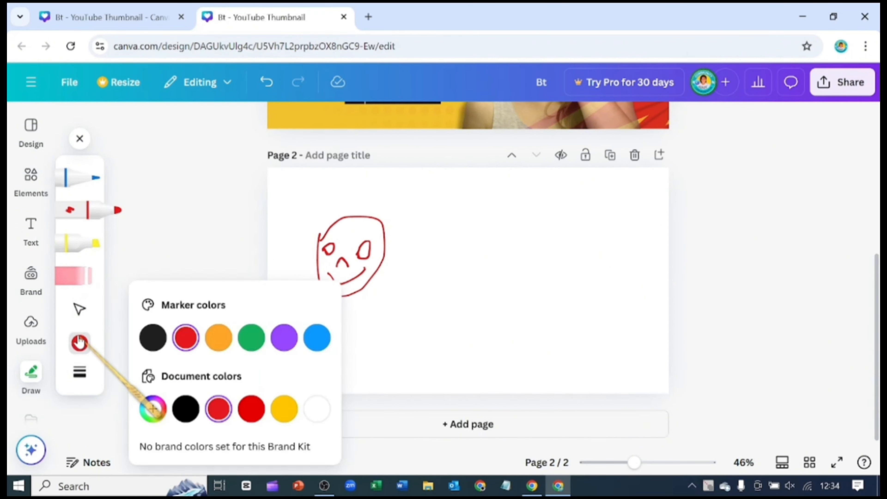
click(152, 337)
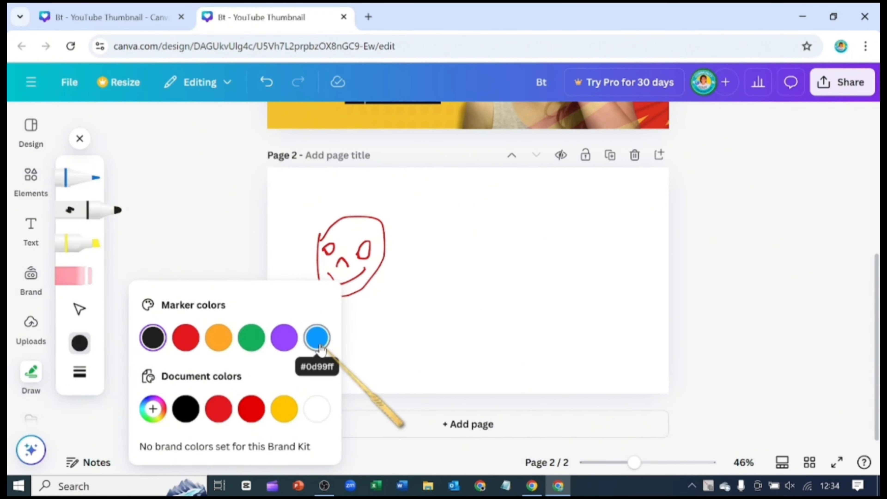
click(317, 338)
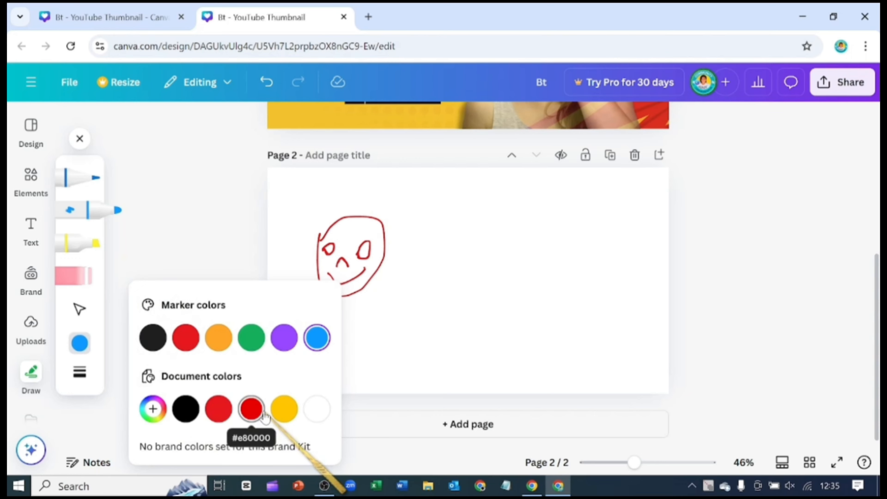
click(285, 410)
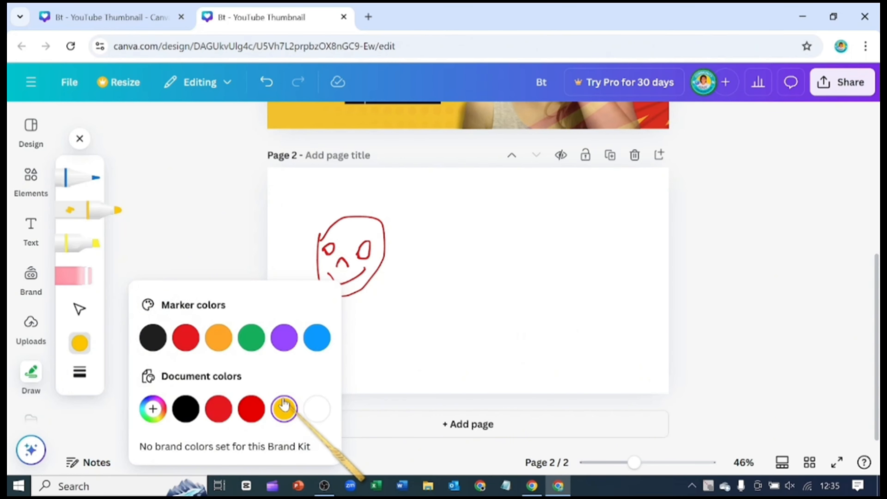
mouse_move(380, 340)
mouse_down()
mouse_move(375, 370)
mouse_move(415, 347)
mouse_up()
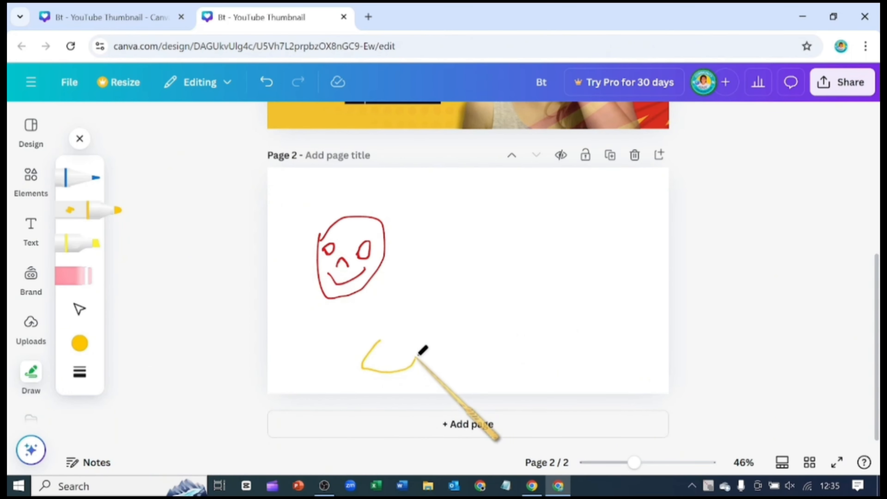
- Increase the marker's weight and draw a large, thick yellow U-shaped curve beside the face
click(79, 373)
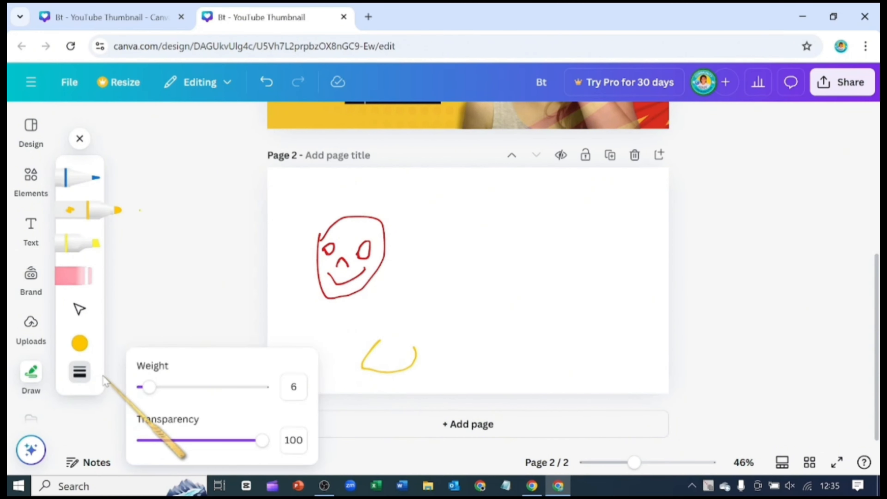
mouse_move(149, 388)
mouse_down()
mouse_move(206, 388)
mouse_move(140, 386)
mouse_move(172, 386)
mouse_up()
mouse_move(443, 257)
mouse_down()
mouse_move(406, 295)
mouse_move(423, 339)
mouse_move(473, 335)
mouse_move(484, 271)
mouse_up()
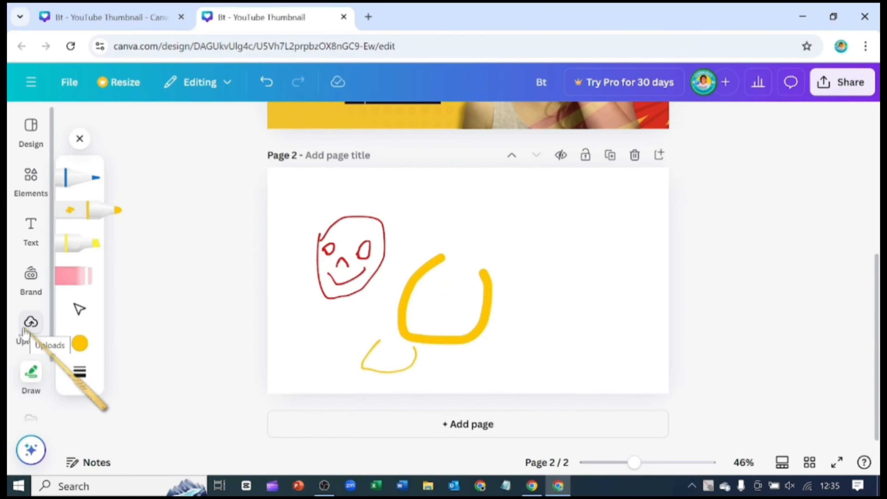
- Review the saved projects by designs and folders, and check the project ownership filter options
scroll(29, 330, down, 2)
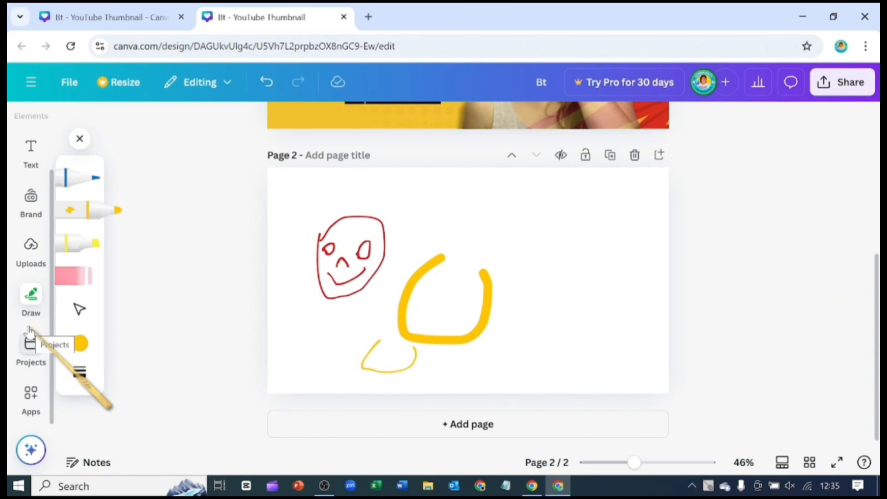
click(31, 342)
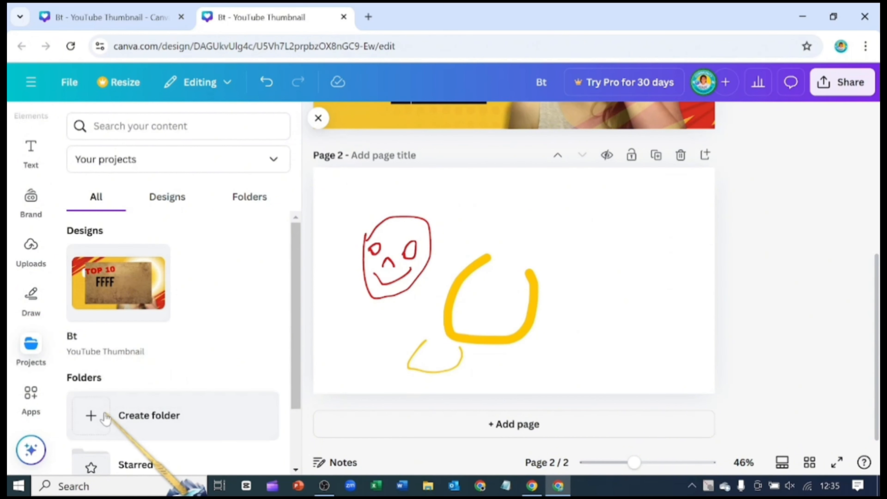
scroll(109, 390, down, 3)
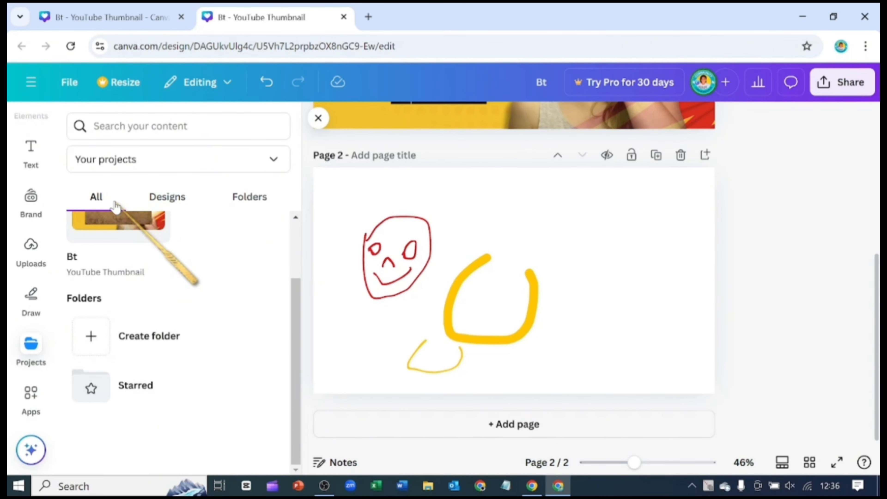
click(160, 198)
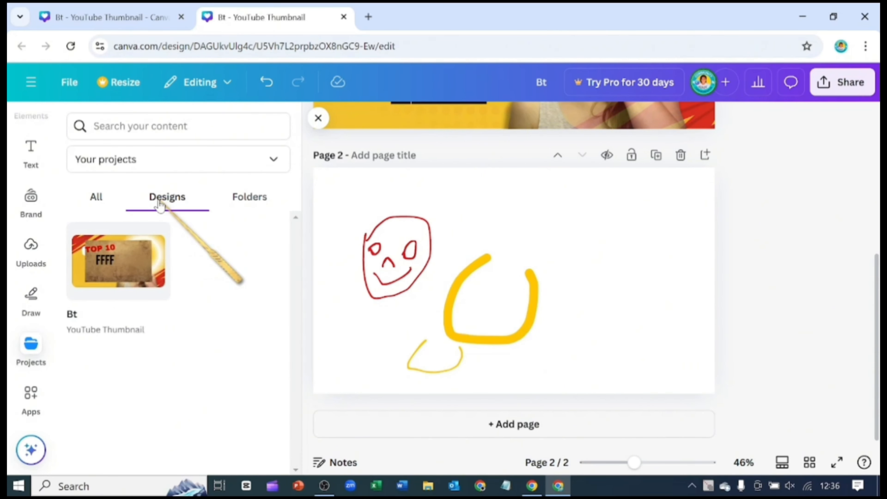
click(244, 206)
click(273, 159)
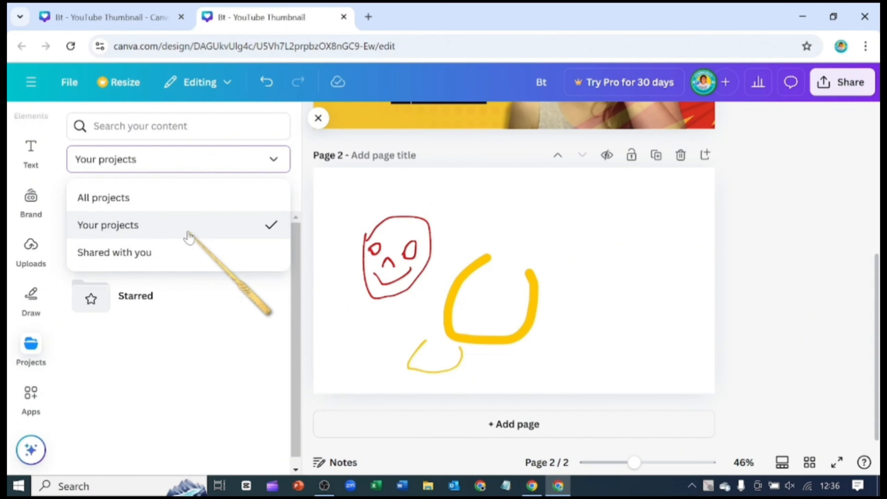
- Browse the available Canva apps, including the trending, More from Canva and popular ones, and check the list of your own apps
click(30, 400)
click(32, 400)
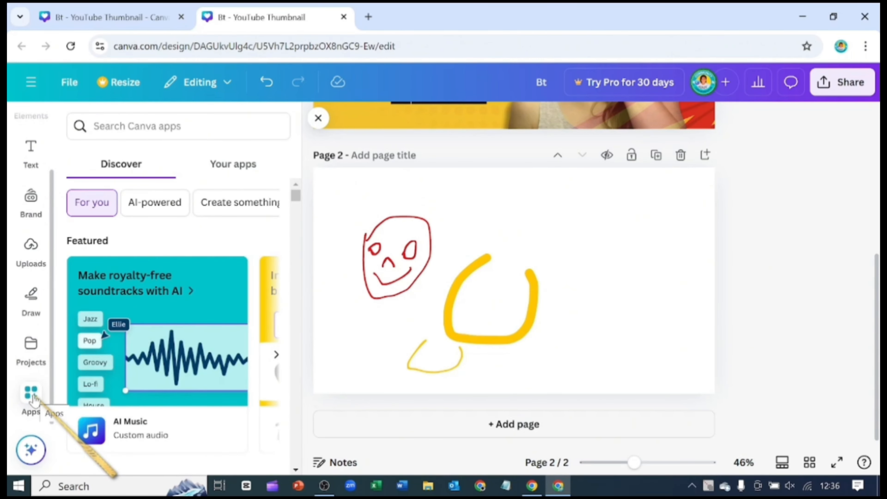
scroll(133, 350, down, 5)
scroll(150, 297, up, 3)
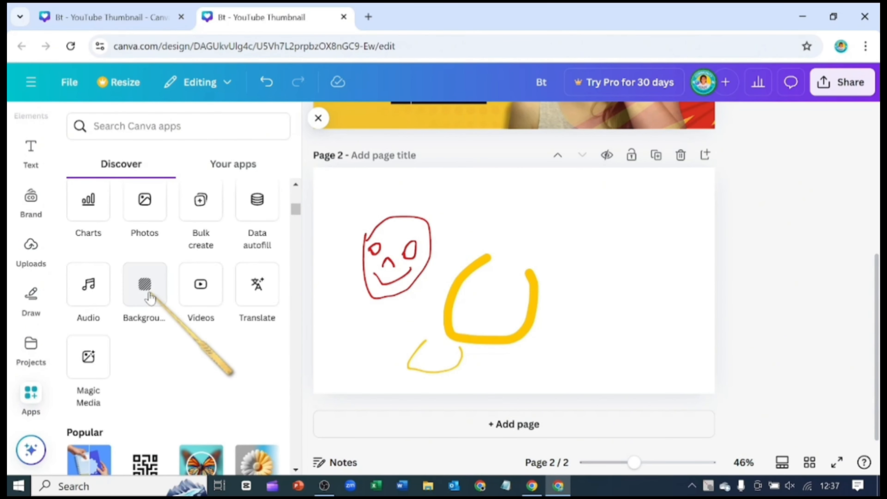
scroll(150, 279, up, 4)
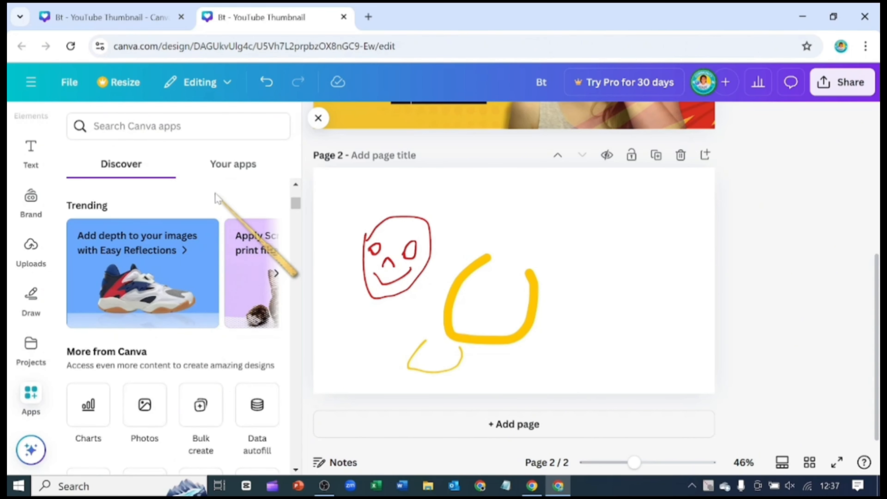
click(239, 165)
click(120, 164)
scroll(118, 288, down, 3)
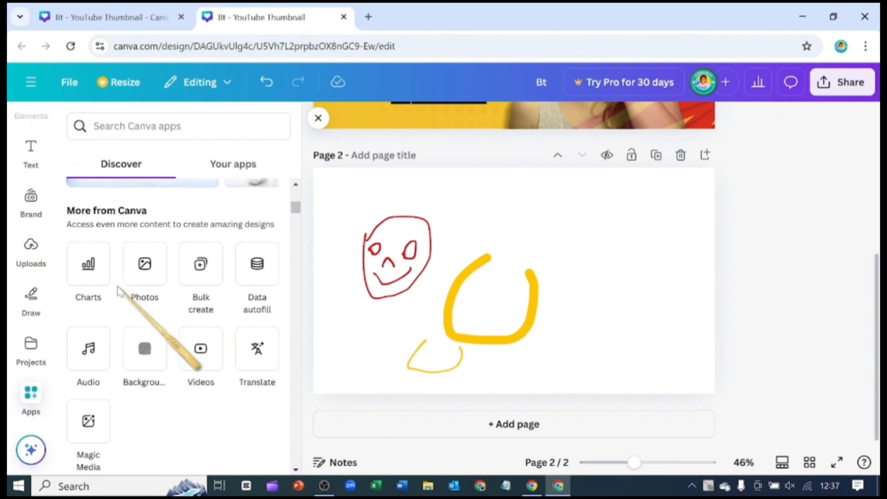
scroll(118, 290, down, 2)
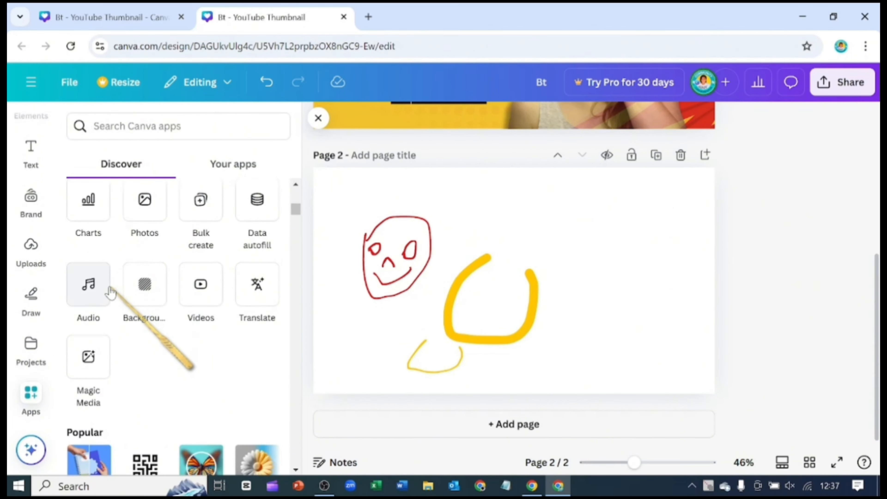
scroll(110, 291, up, 2)
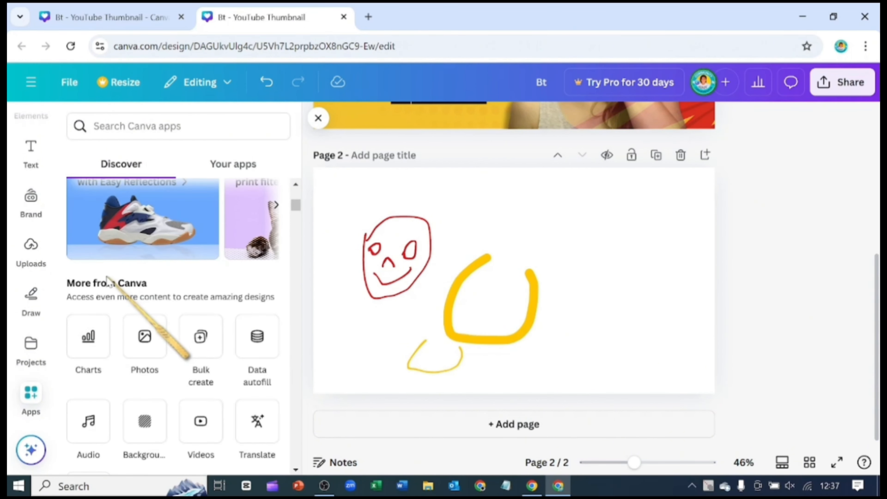
scroll(106, 292, down, 1)
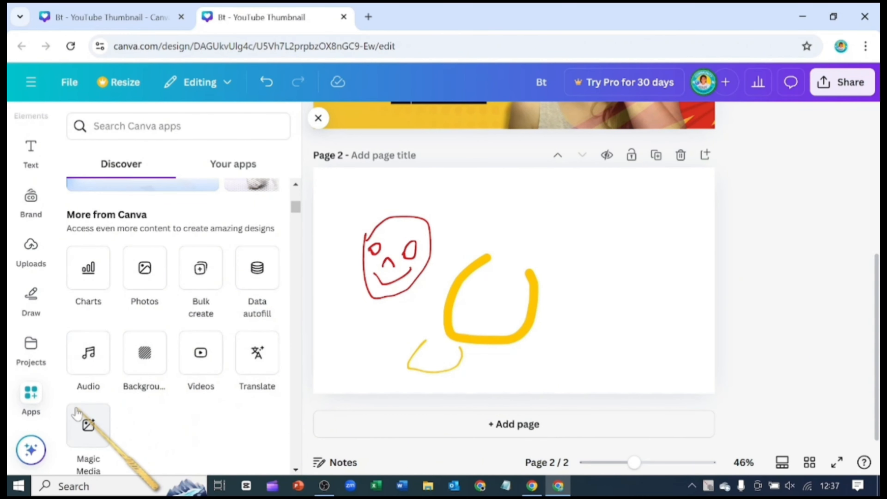
scroll(76, 414, down, 2)
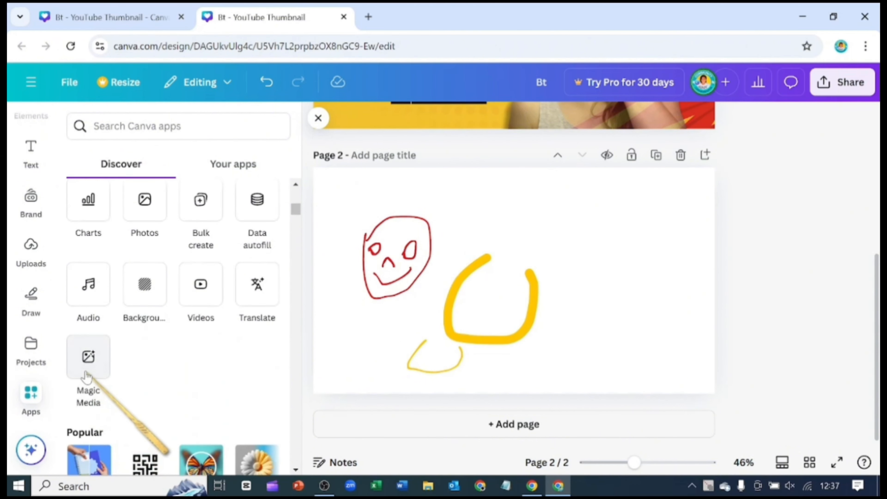
- In Magic Media, enter "cat with a hat" as the image description and replace it with the suggested prompt "A rocket launching at sunset"
click(88, 358)
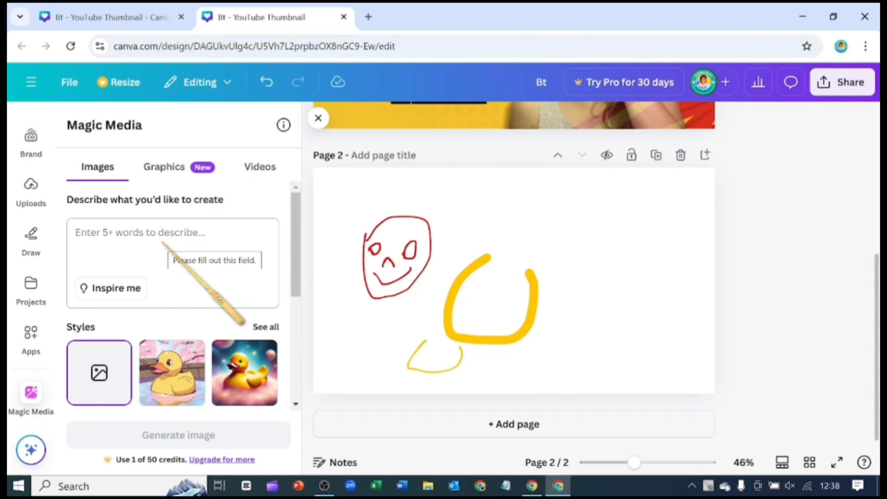
click(161, 243)
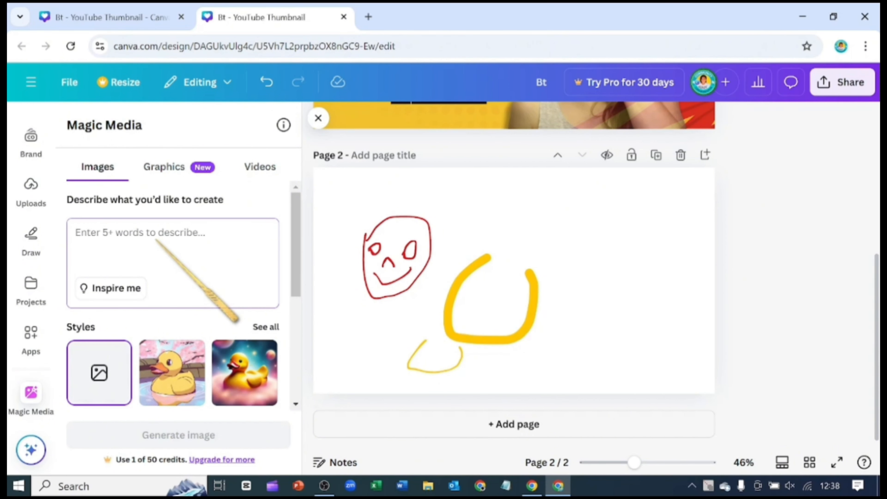
text(cat with a hat)
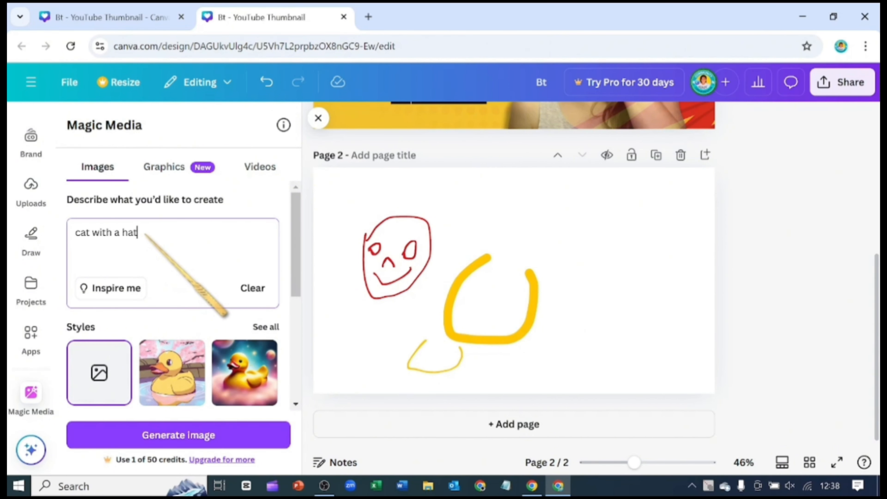
click(105, 290)
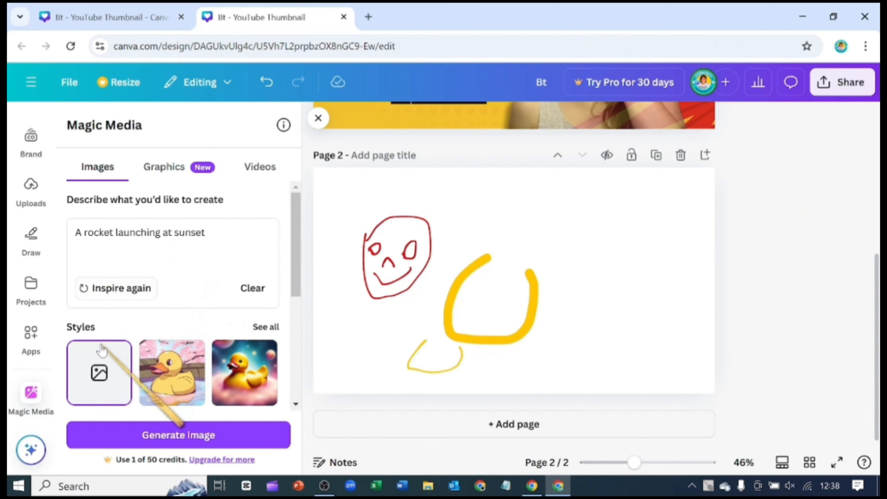
- Browse all the image styles, choose the Anime style and set the aspect ratio to Landscape
click(256, 328)
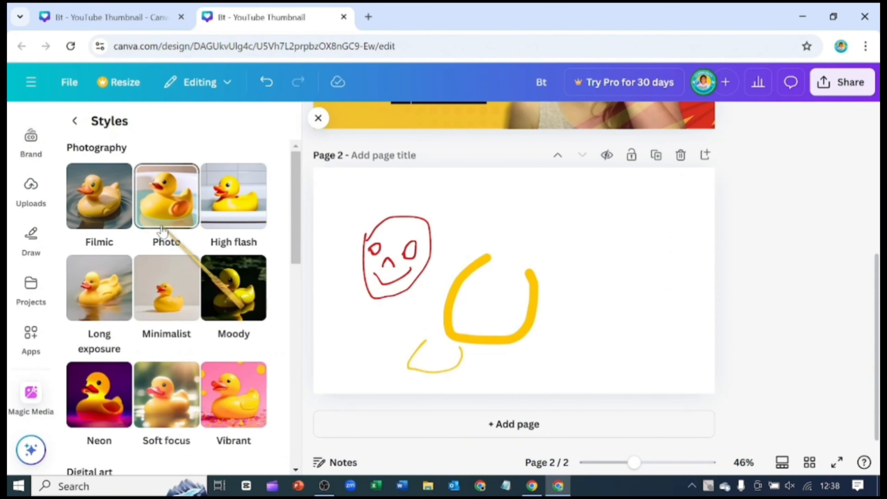
scroll(162, 229, down, 5)
click(74, 120)
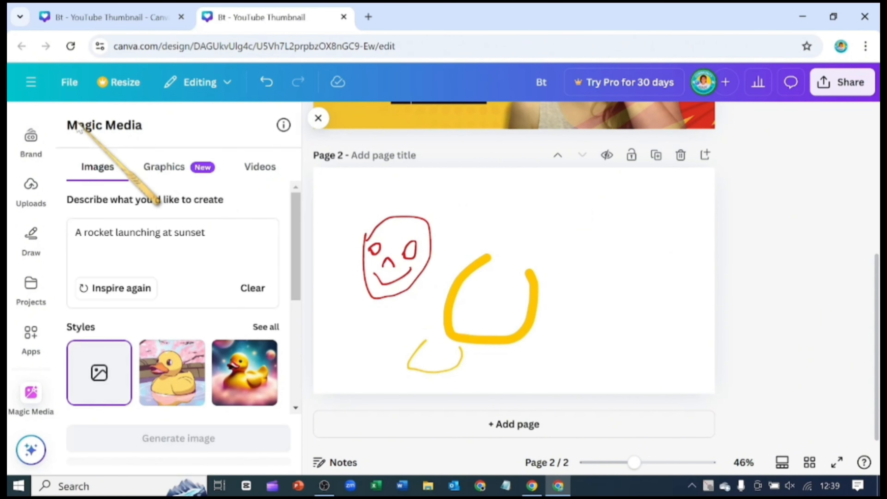
click(171, 365)
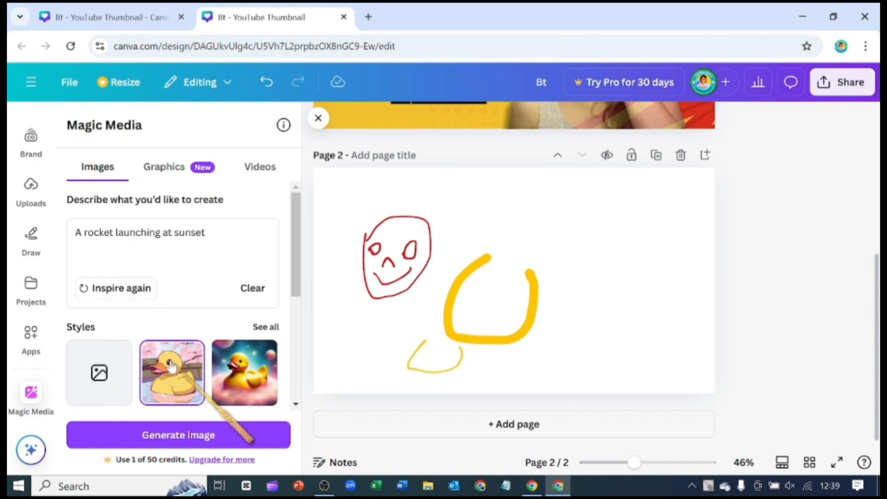
scroll(176, 360, down, 5)
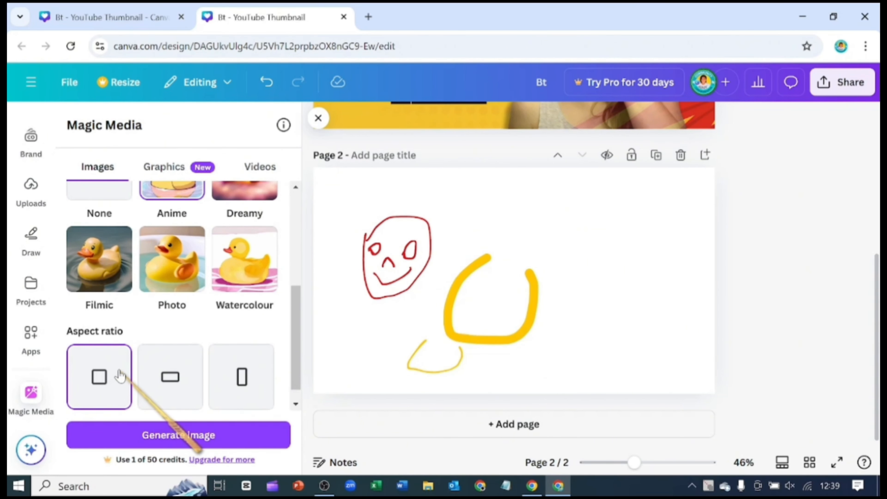
scroll(125, 372, down, 1)
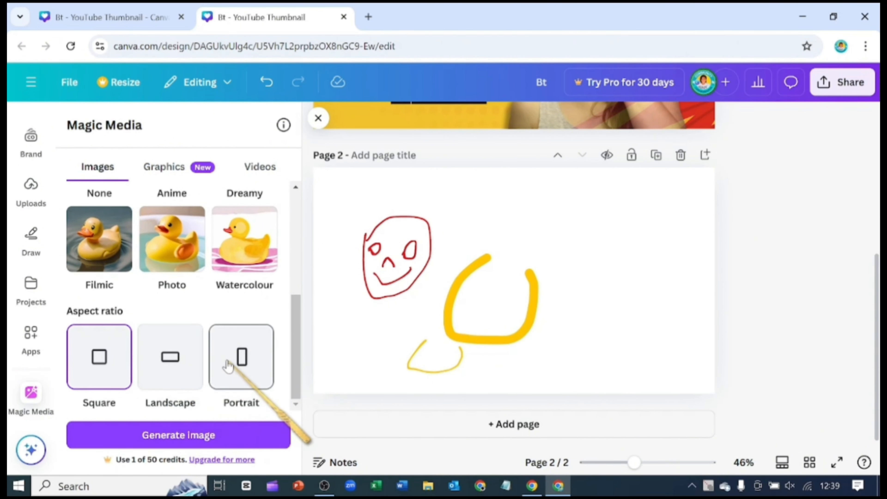
click(173, 368)
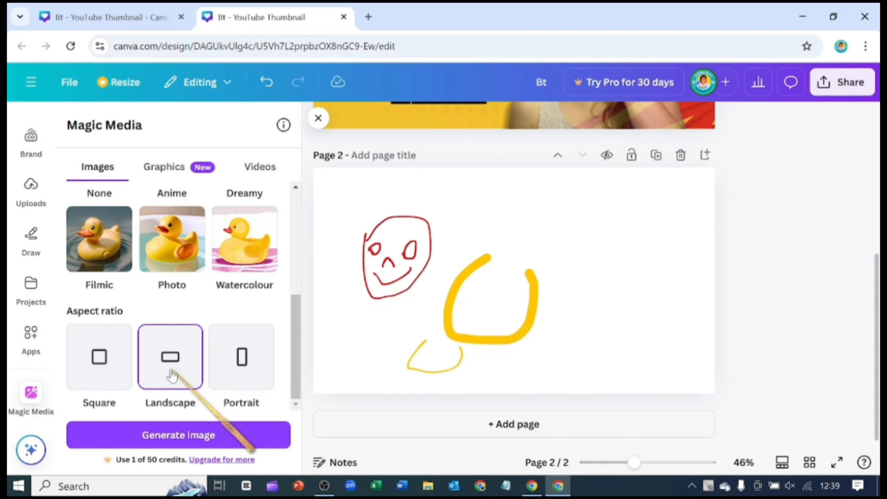
- Generate the images and add the one with the rocket between palm trees to page 2
click(149, 437)
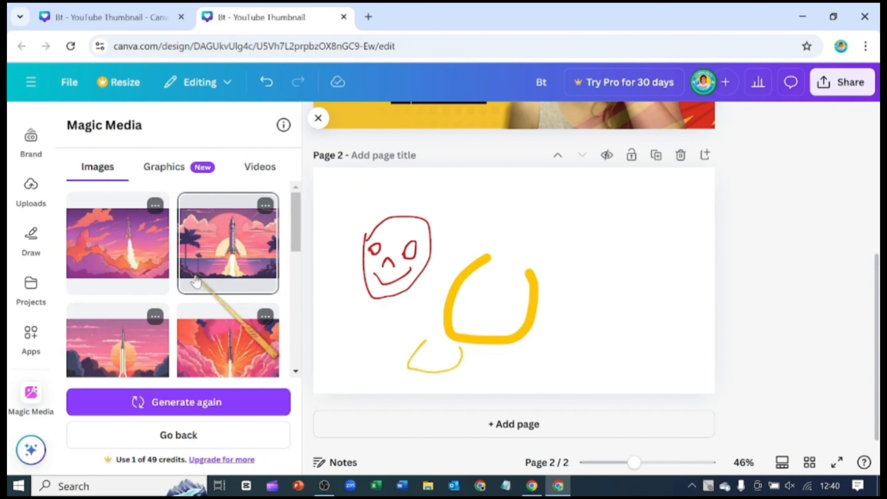
click(195, 280)
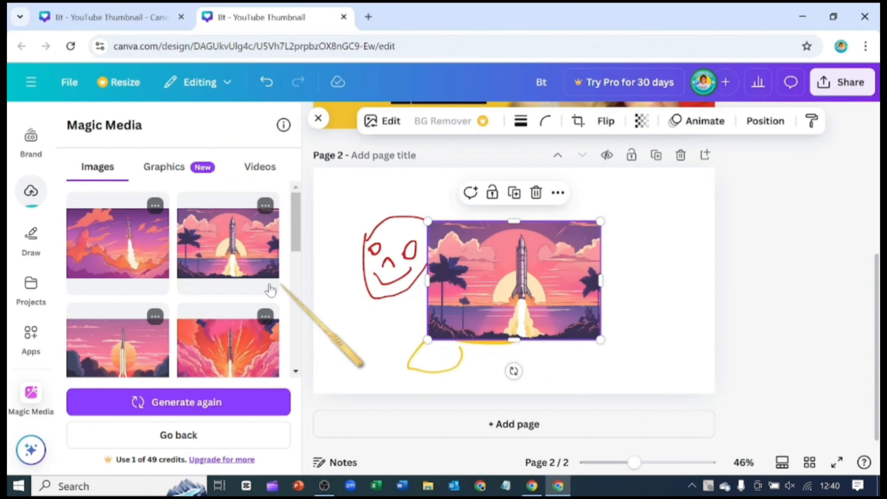